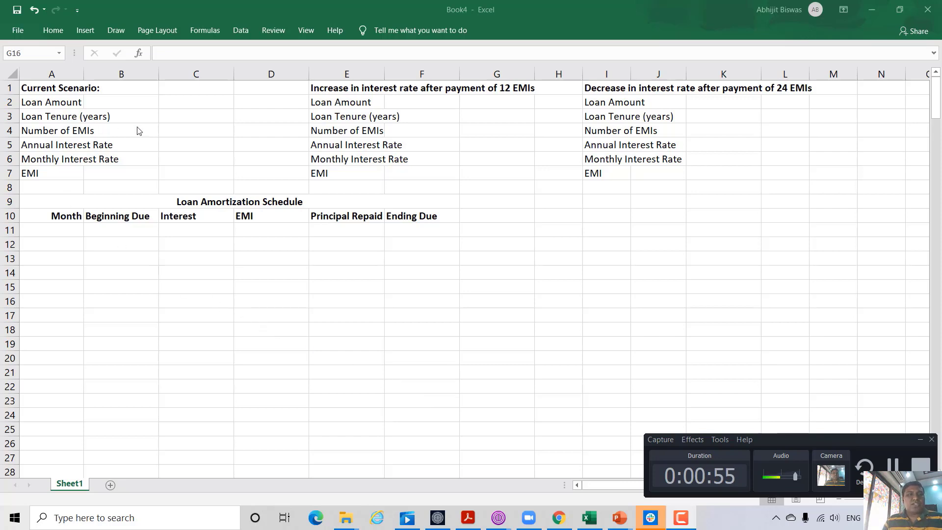
# Enter a loan amount of 3000000 in C2 and a loan tenure of 20 years in C3 for the current scenario
pyautogui.click(183, 101)
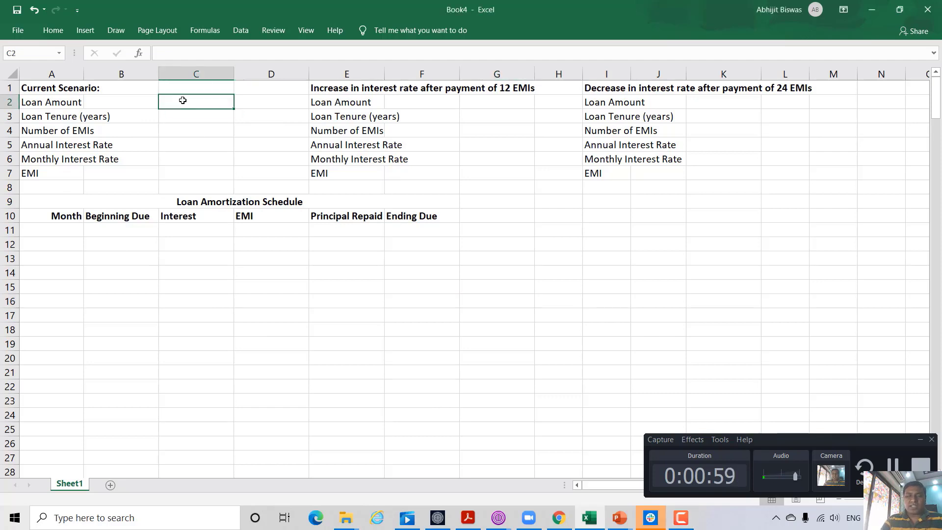
pyautogui.write('30000')
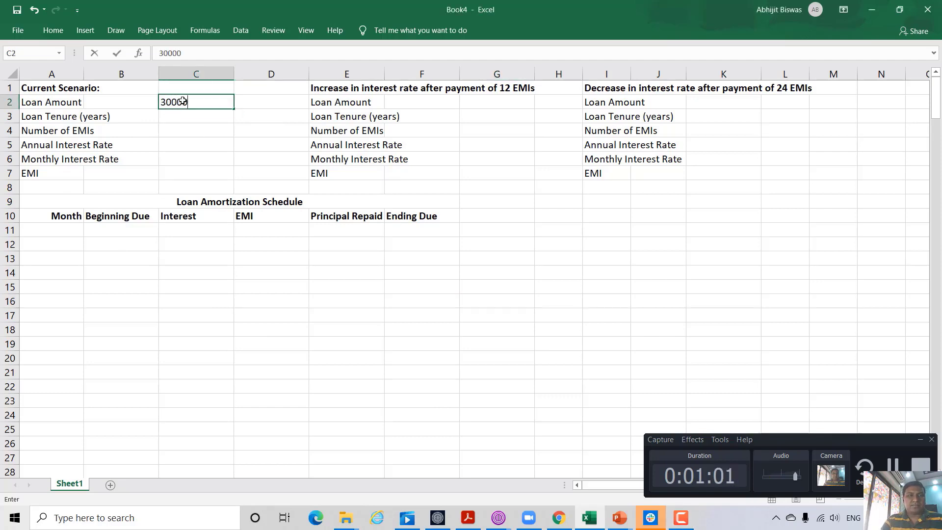
pyautogui.write('00')
pyautogui.press('Return')
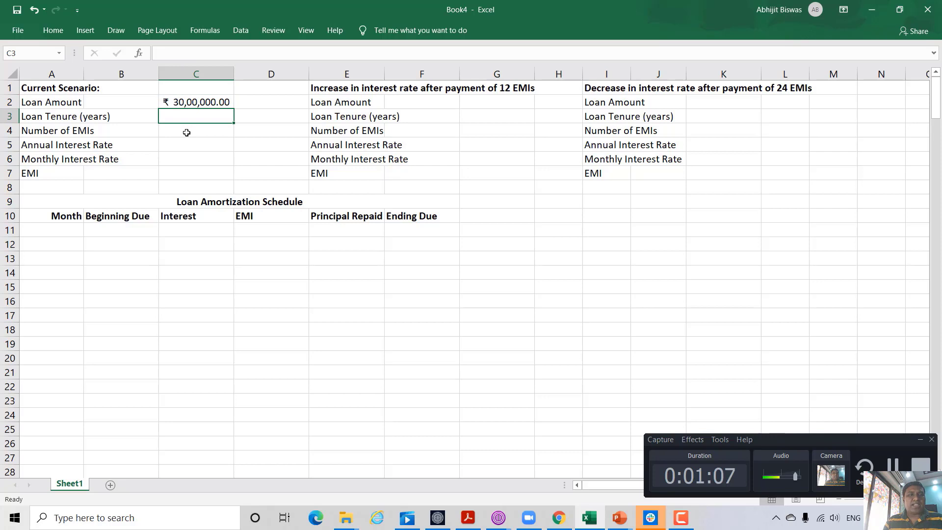
pyautogui.write('20')
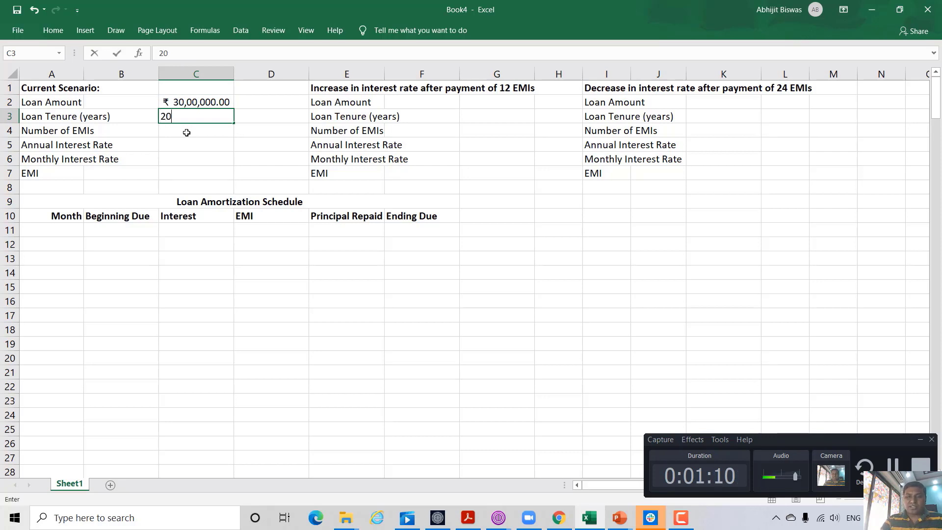
pyautogui.press('Return')
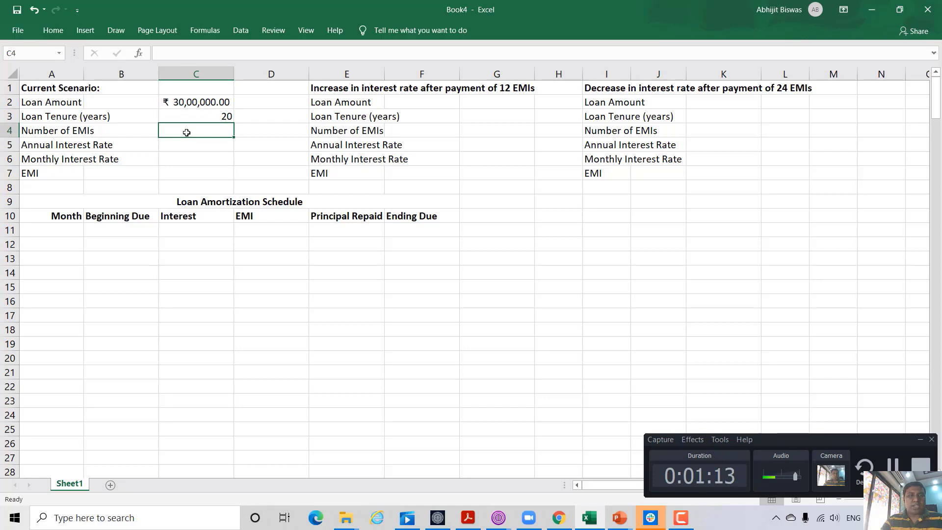
# Calculate the current scenario's number of EMIs in C4 with the formula =C3*12
pyautogui.write('=')
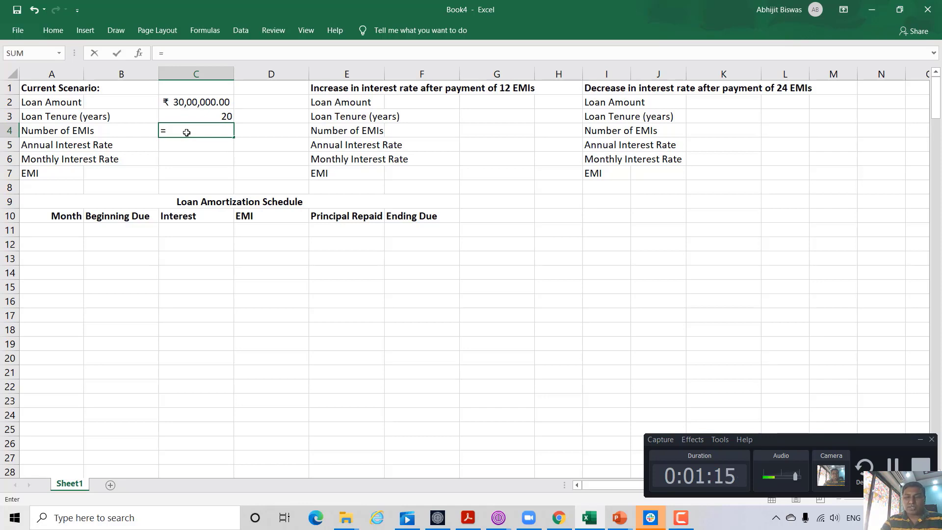
pyautogui.press('Up')
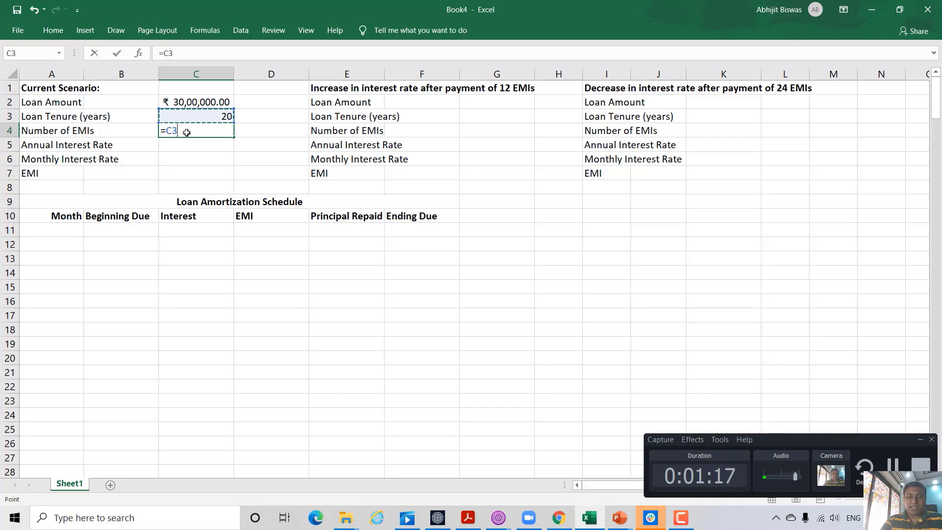
pyautogui.write('*')
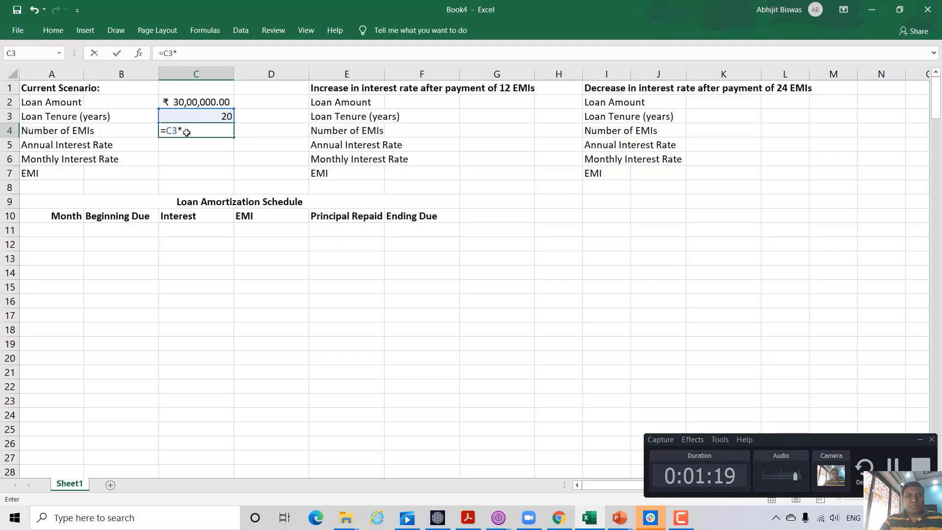
pyautogui.write('12')
pyautogui.press('Return')
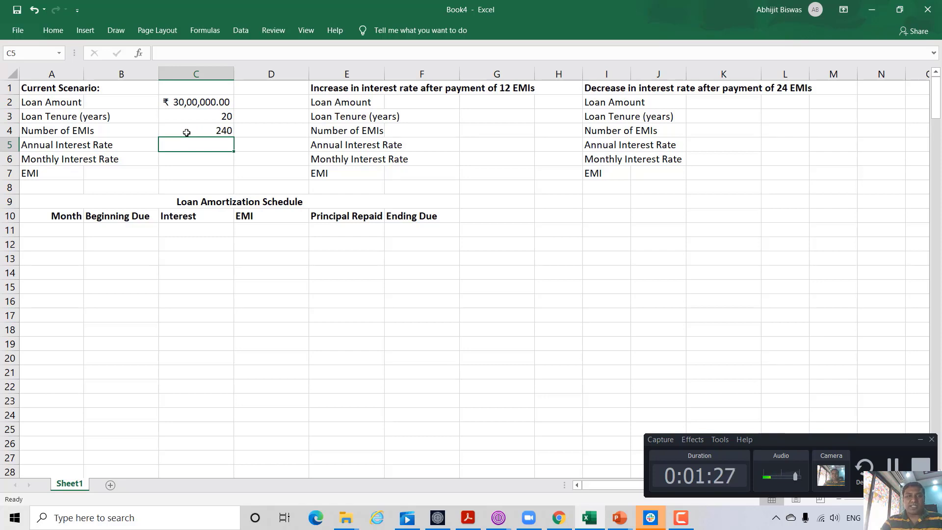
# Enter an annual interest rate of 8% in C5 and calculate the monthly rate in C6 as =C5/12
pyautogui.write('8%')
pyautogui.press('Return')
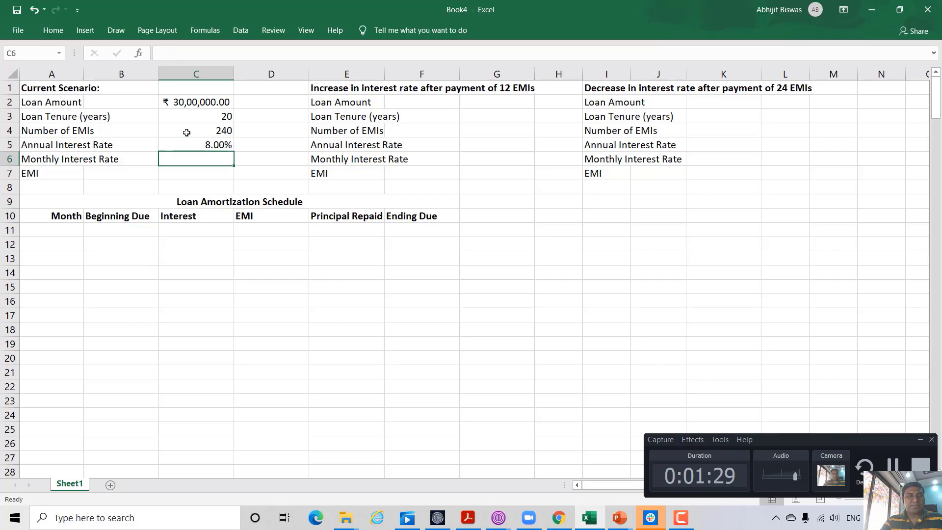
pyautogui.write('=')
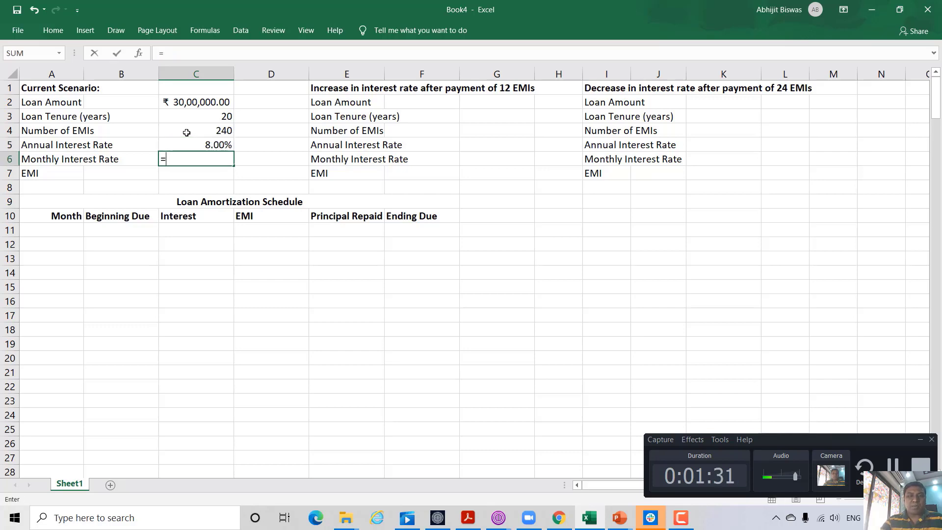
pyautogui.press('Up')
pyautogui.write('/12')
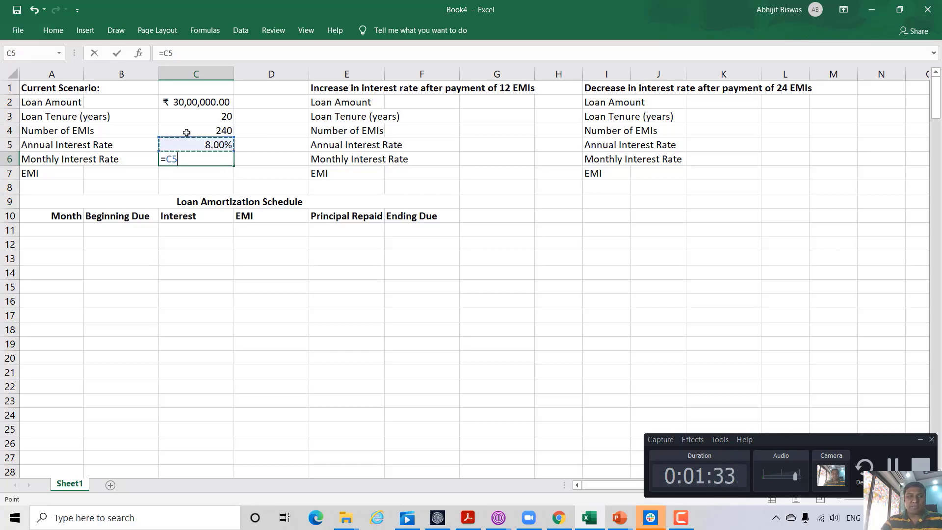
pyautogui.press('Return')
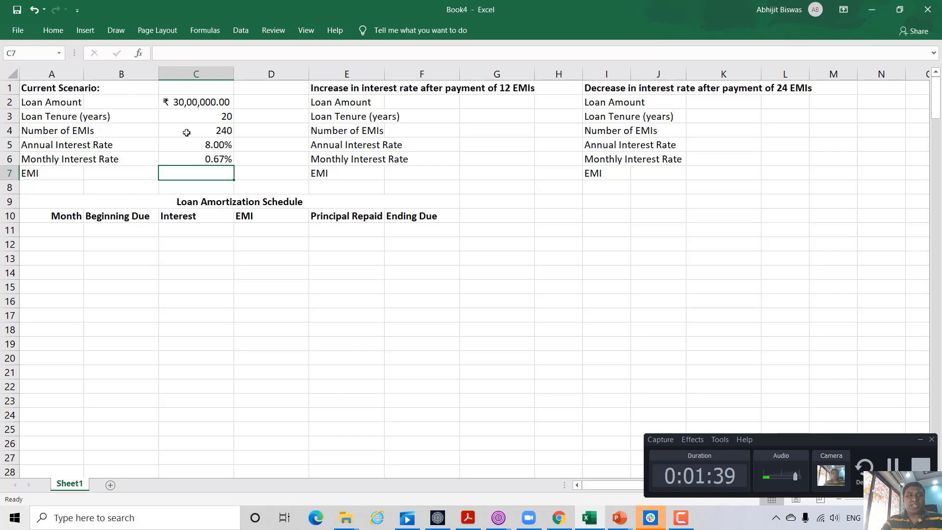
# Calculate the current scenario's EMI in C7 with the formula =-PMT(C6,C4,C2)
pyautogui.write('=')
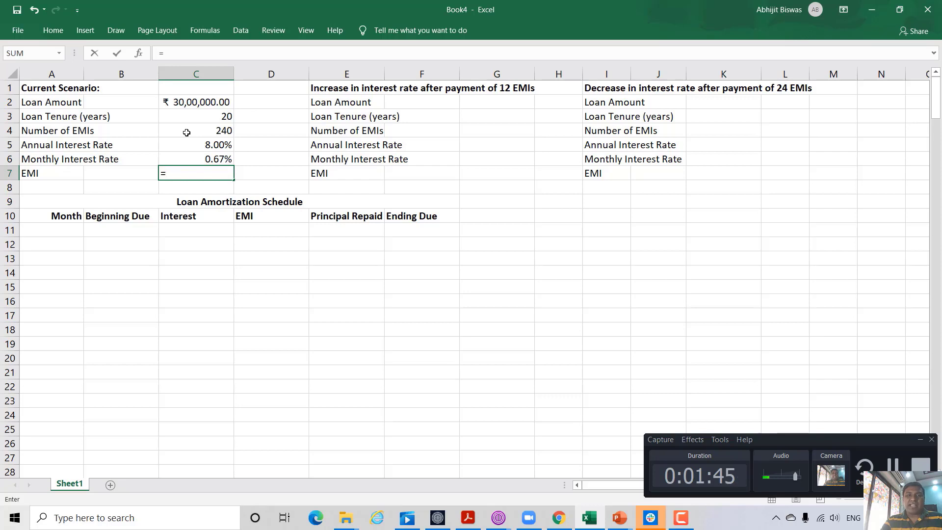
pyautogui.write('-')
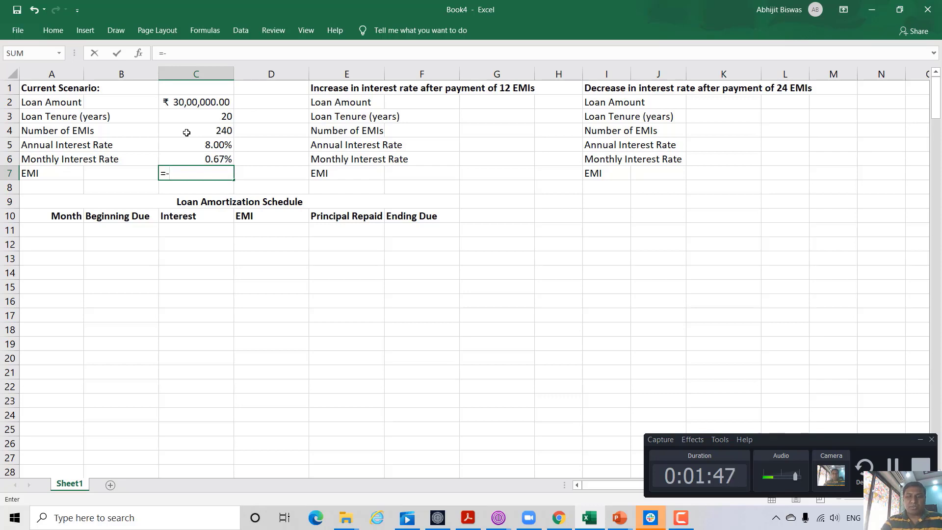
pyautogui.write('pmt')
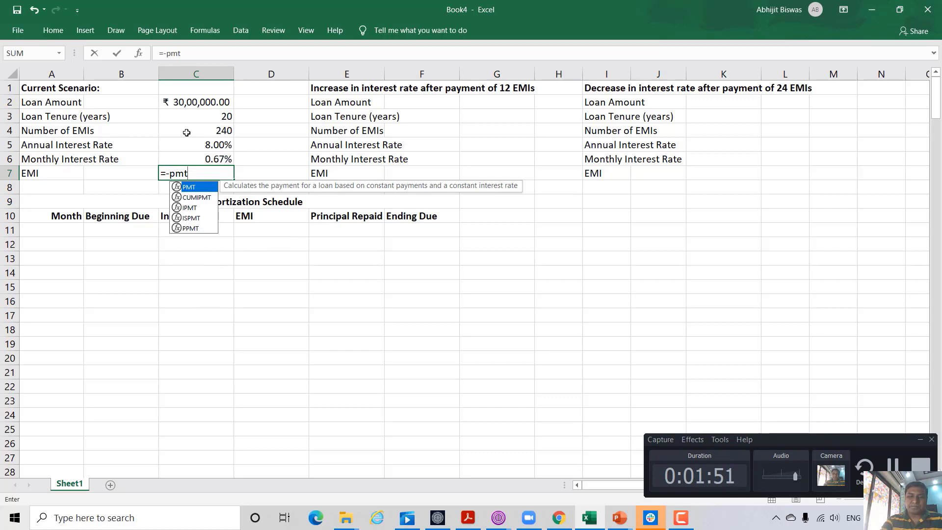
pyautogui.write('(')
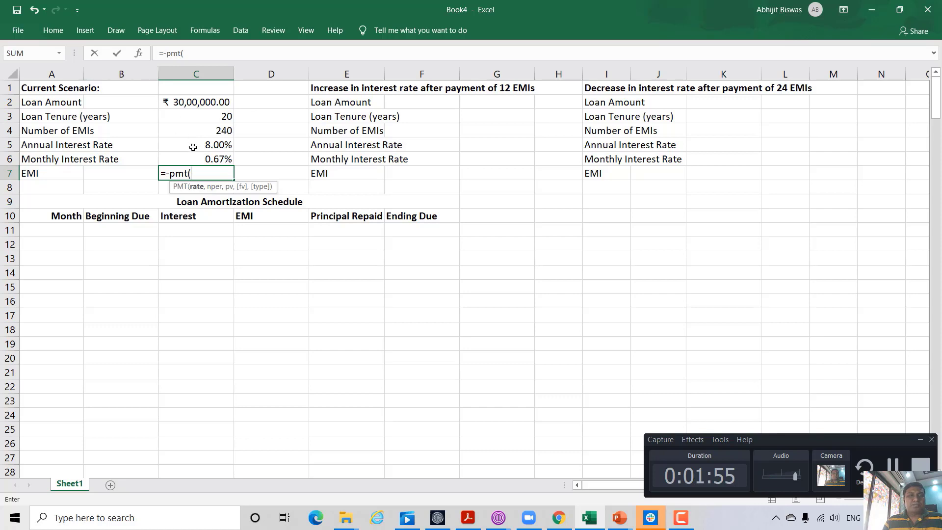
pyautogui.click(217, 160)
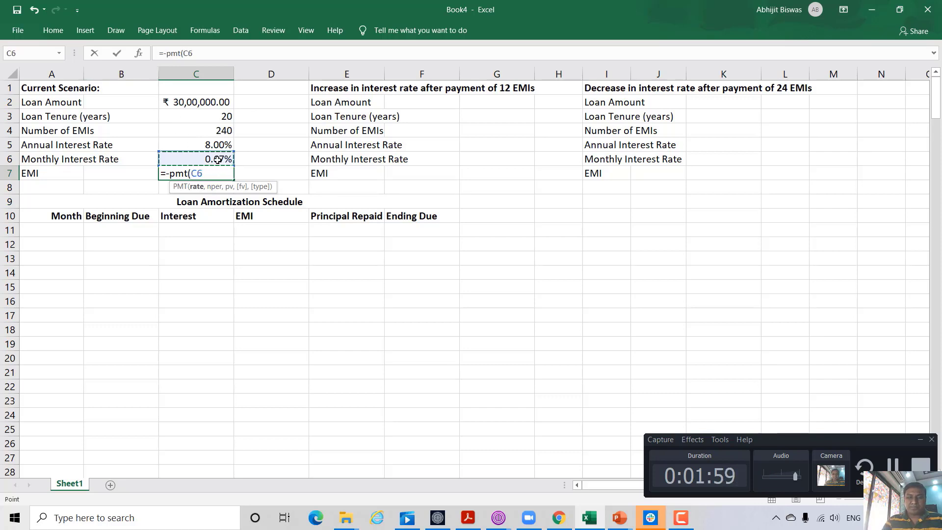
pyautogui.write(',')
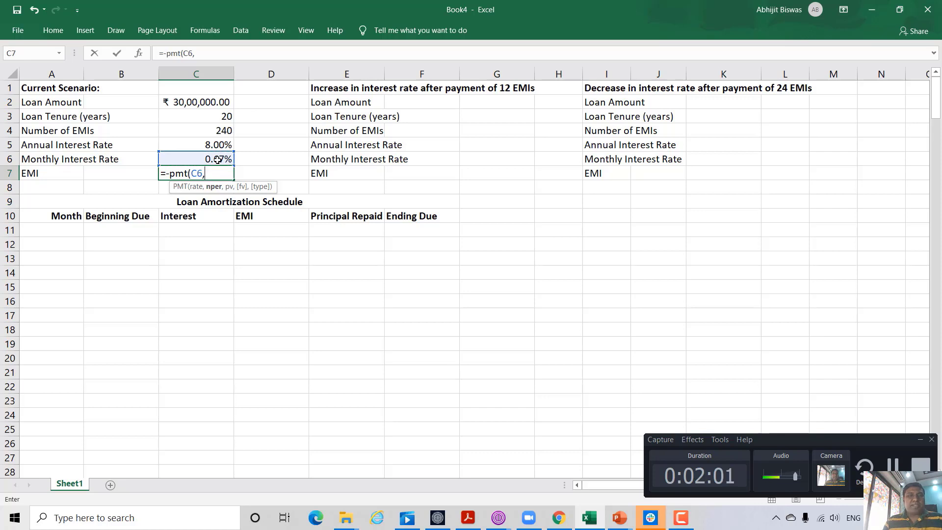
pyautogui.click(221, 130)
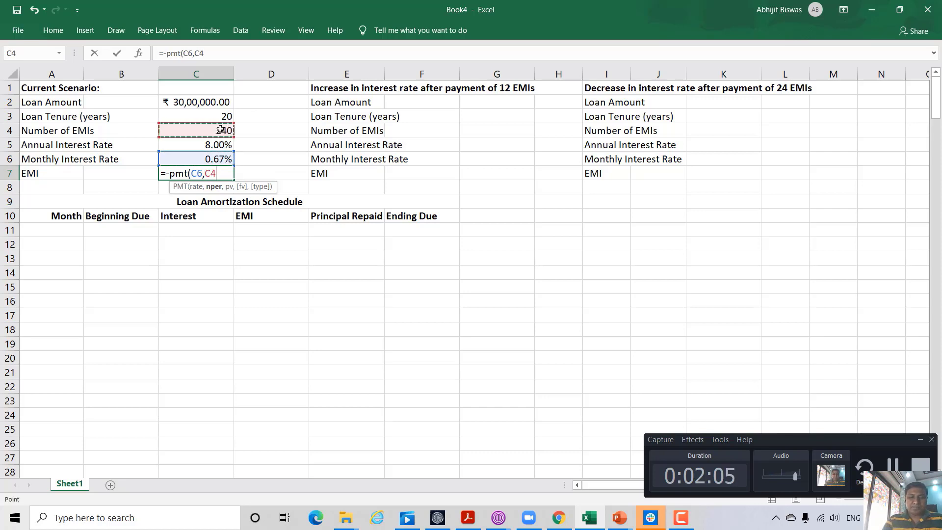
pyautogui.write(',')
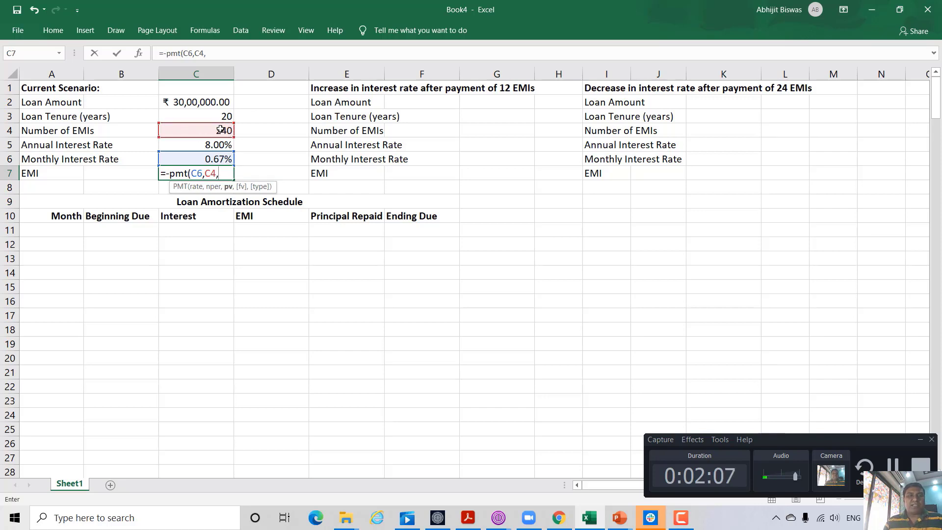
pyautogui.click(207, 101)
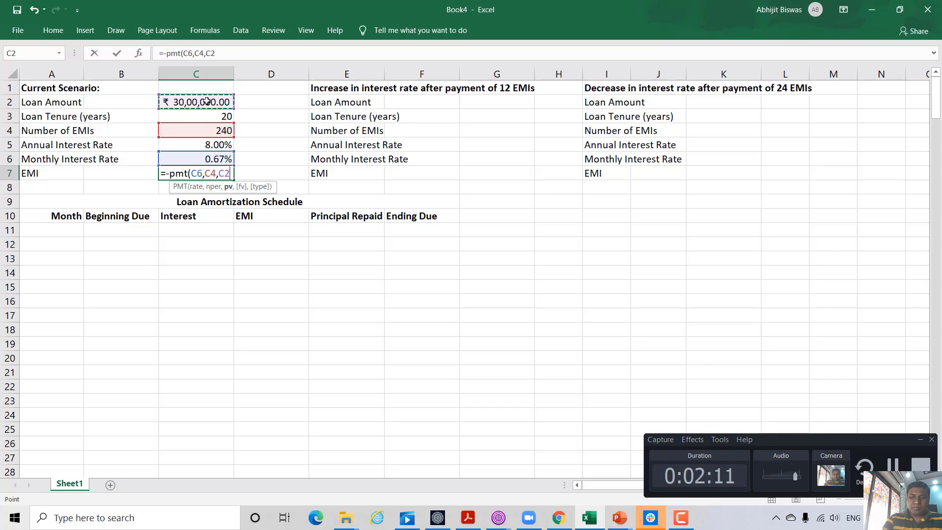
pyautogui.write(')')
pyautogui.press('Return')
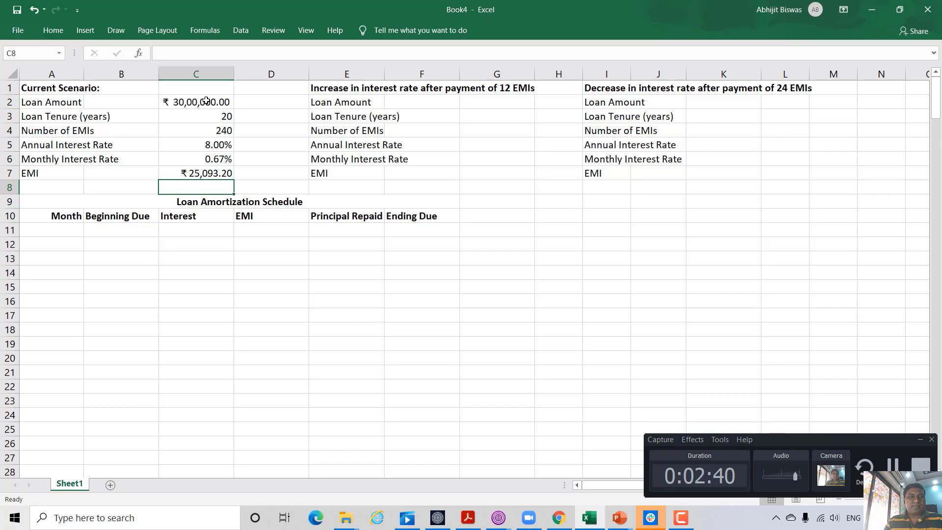
# Remove the minus sign from the EMI formula in C7 so that it reads =PMT(C6,C4,C2)
pyautogui.click(198, 173)
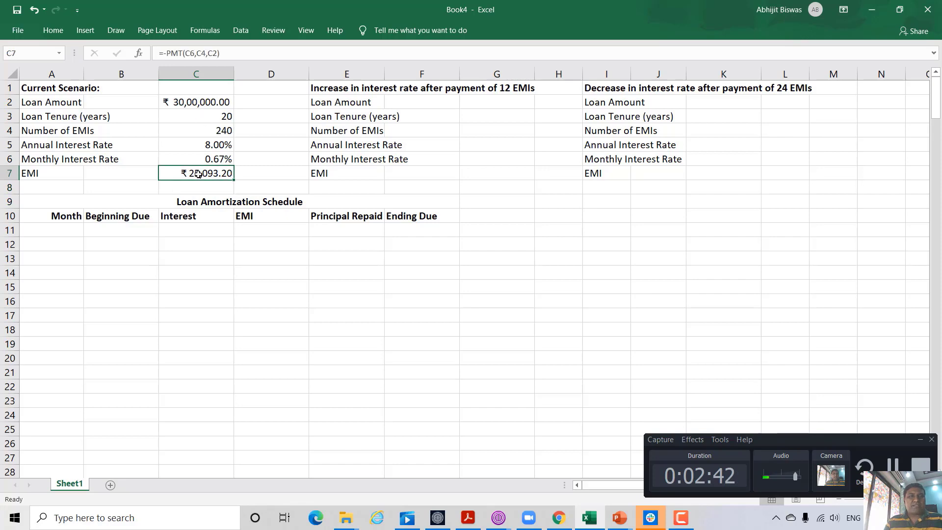
pyautogui.click(166, 55)
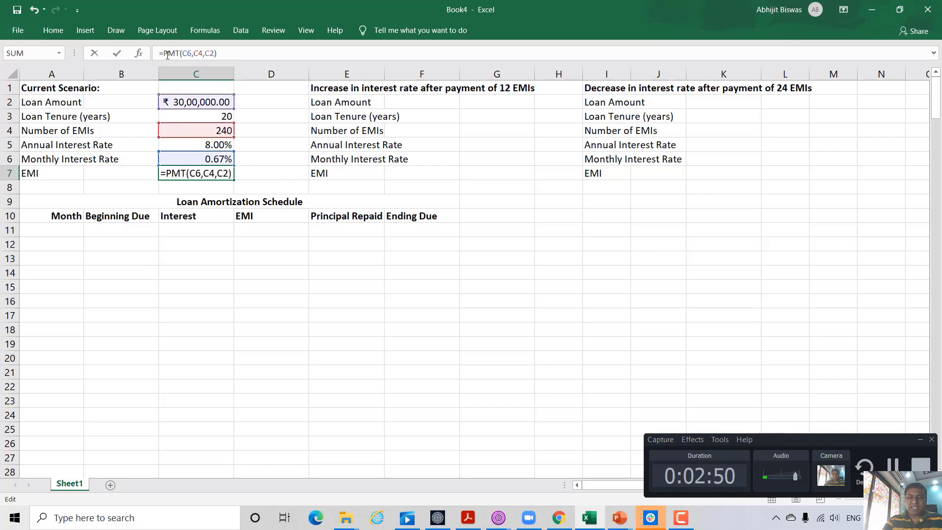
pyautogui.press('Return')
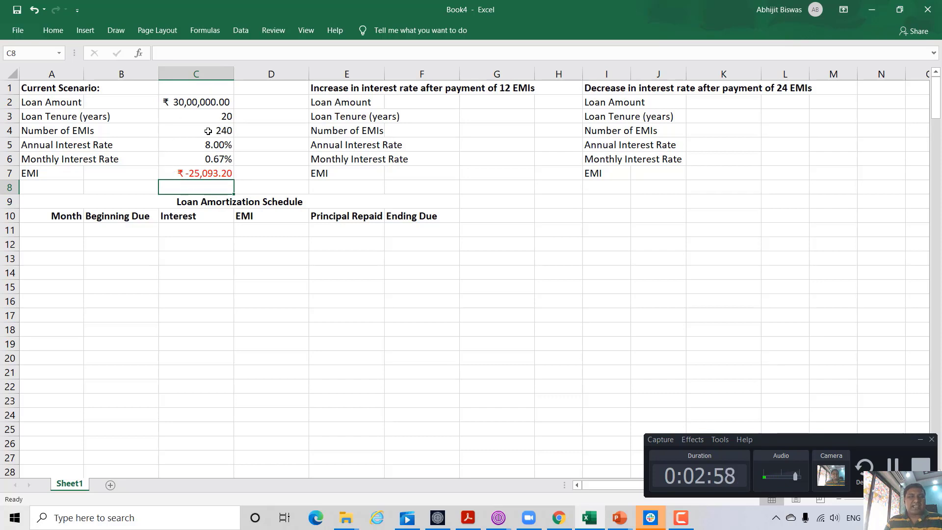
# Put the minus sign back before PMT in the EMI formula in C7
pyautogui.click(184, 171)
pyautogui.click(164, 52)
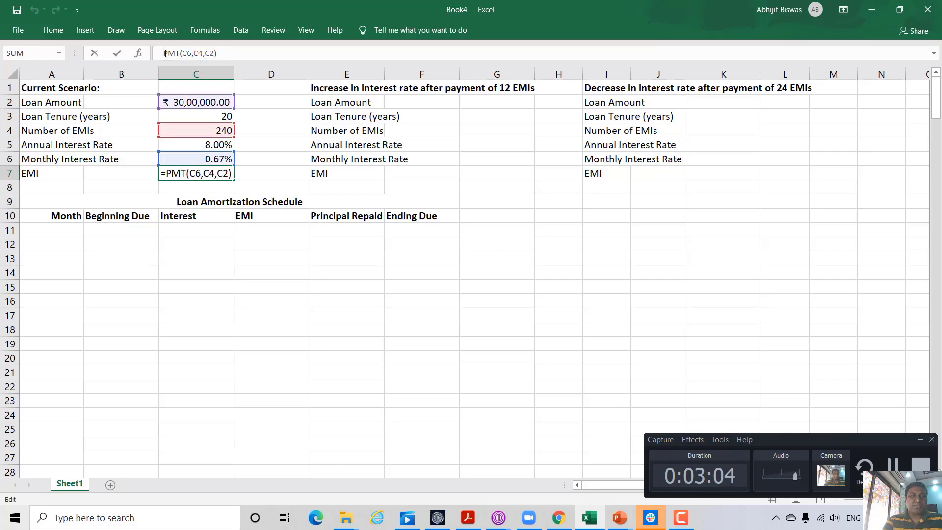
pyautogui.write('-')
pyautogui.press('Return')
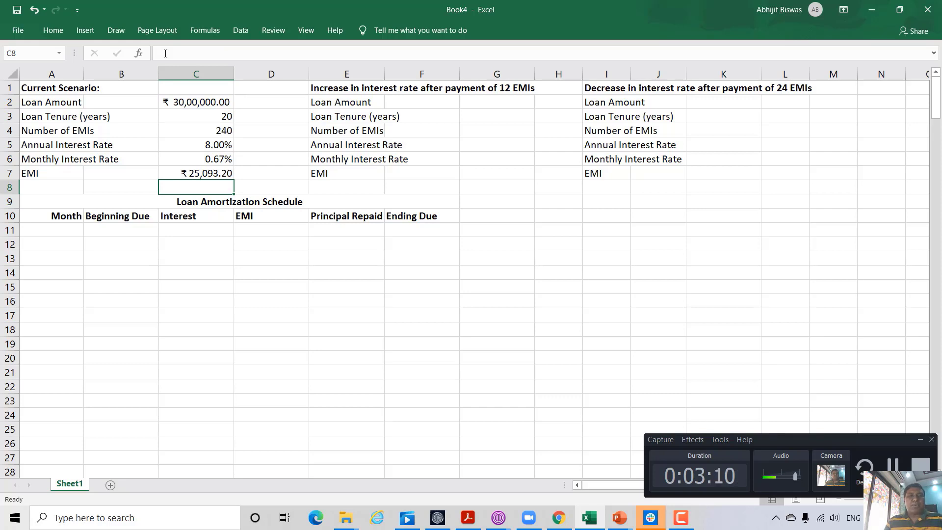
# Enter months 1 and 2 in A11 and A12 and fill the consecutive month numbers down the Month column
pyautogui.click(57, 233)
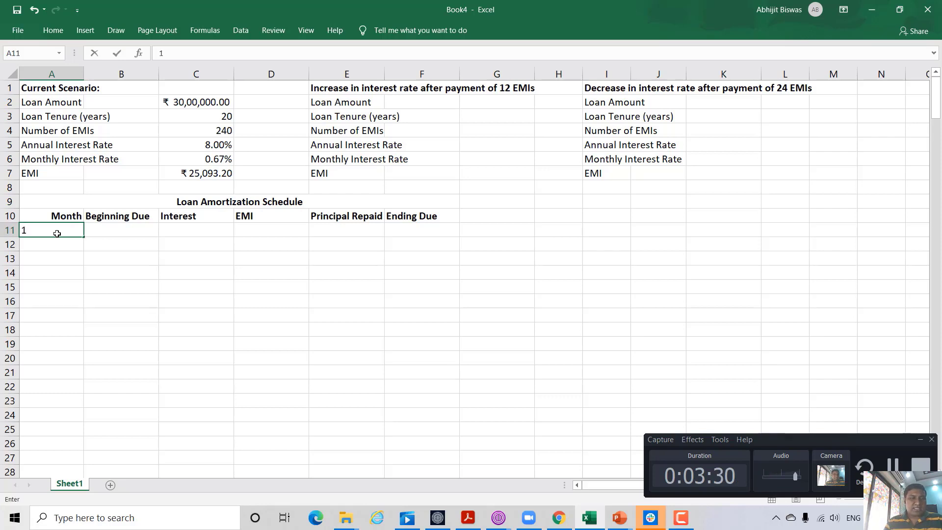
pyautogui.write('1')
pyautogui.press('Return')
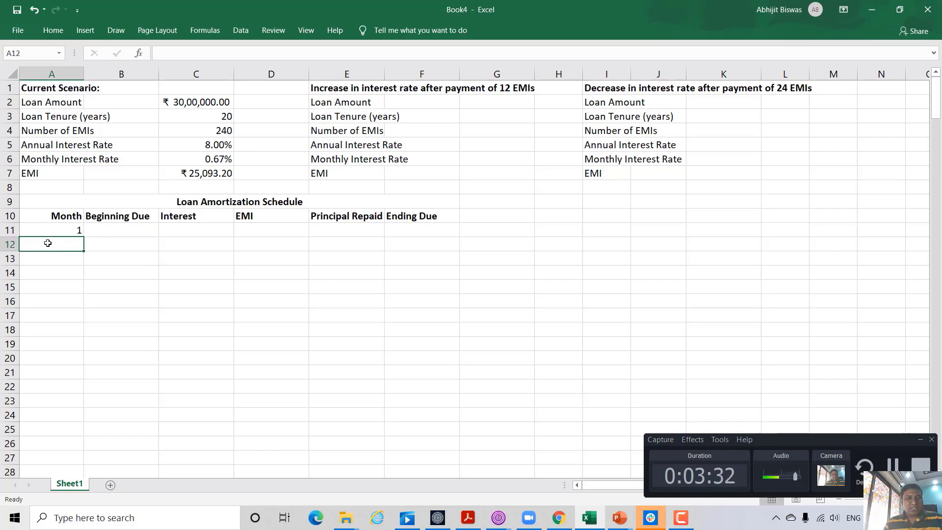
pyautogui.write('2')
pyautogui.click(121, 272)
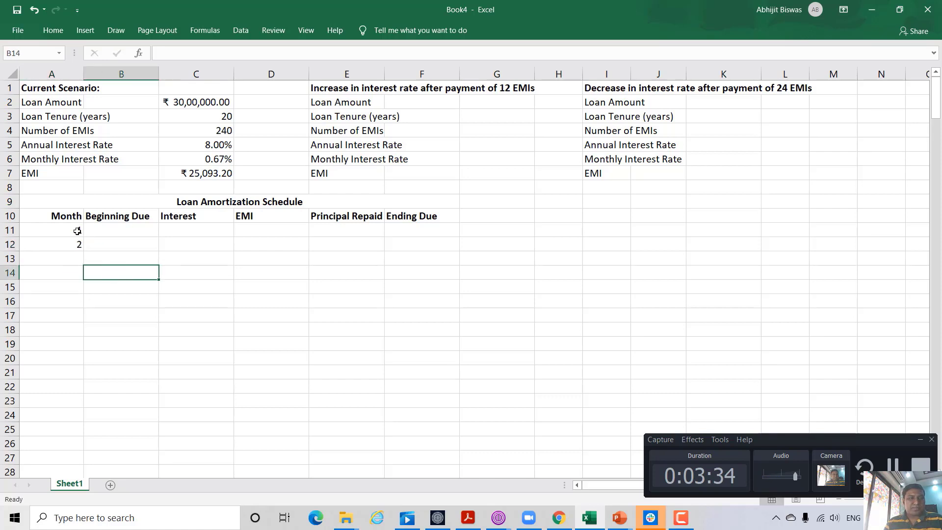
pyautogui.moveTo(78, 231); pyautogui.dragTo(76, 433)
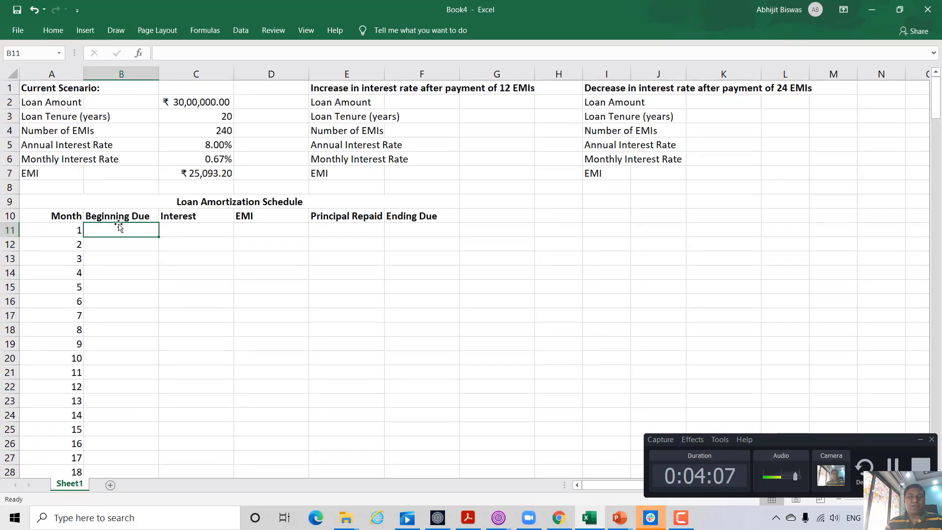
# Link the first month's Beginning Due in B11 to the loan amount with the formula =C2
pyautogui.write('=')
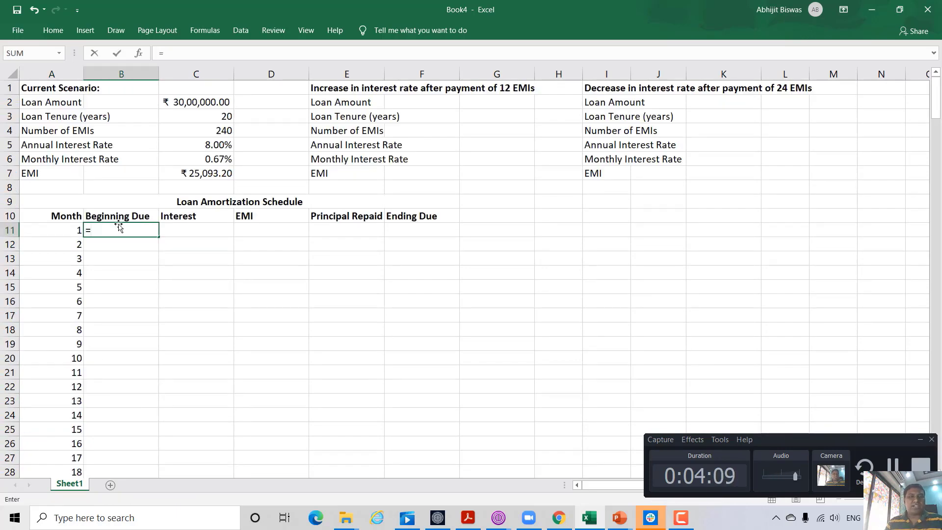
pyautogui.click(188, 106)
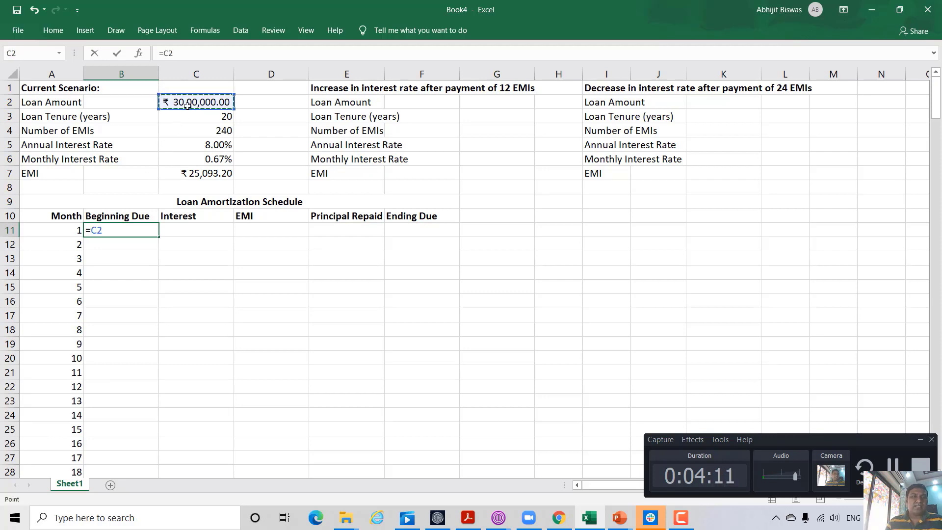
pyautogui.press('Return')
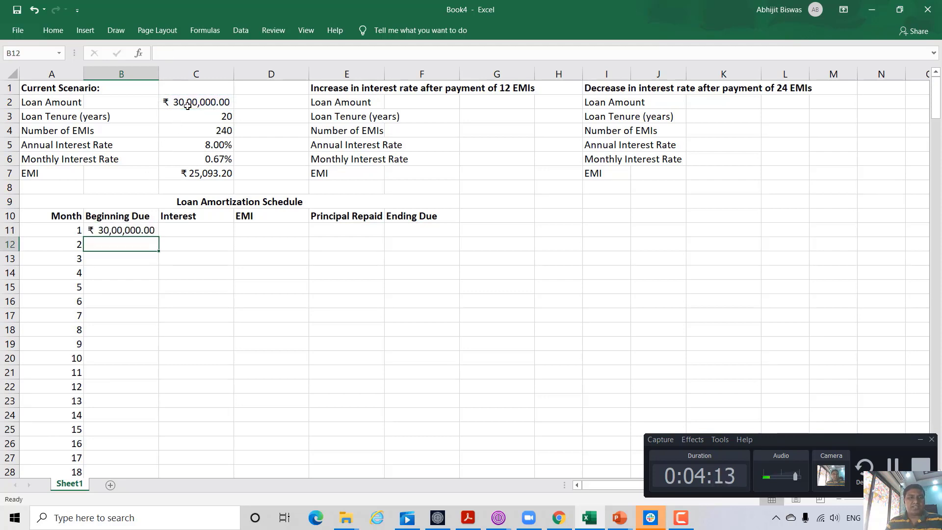
# Calculate the first month's Interest in C11 with =B11*$C$6, keeping the monthly interest rate reference absolute
pyautogui.click(180, 233)
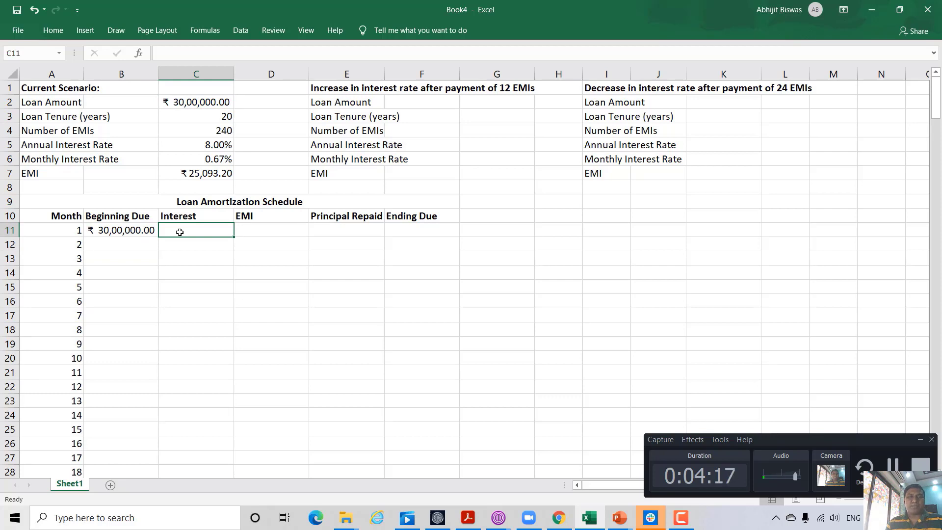
pyautogui.write('=')
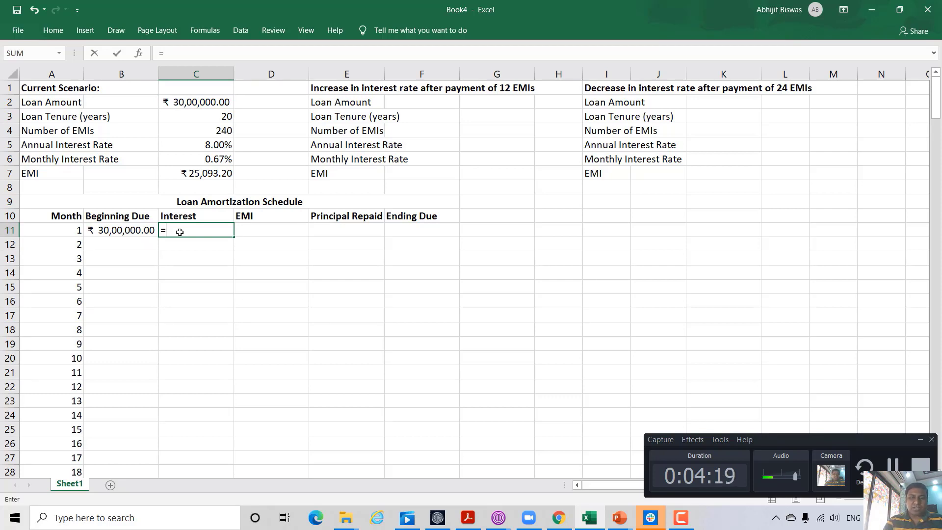
pyautogui.press('Left')
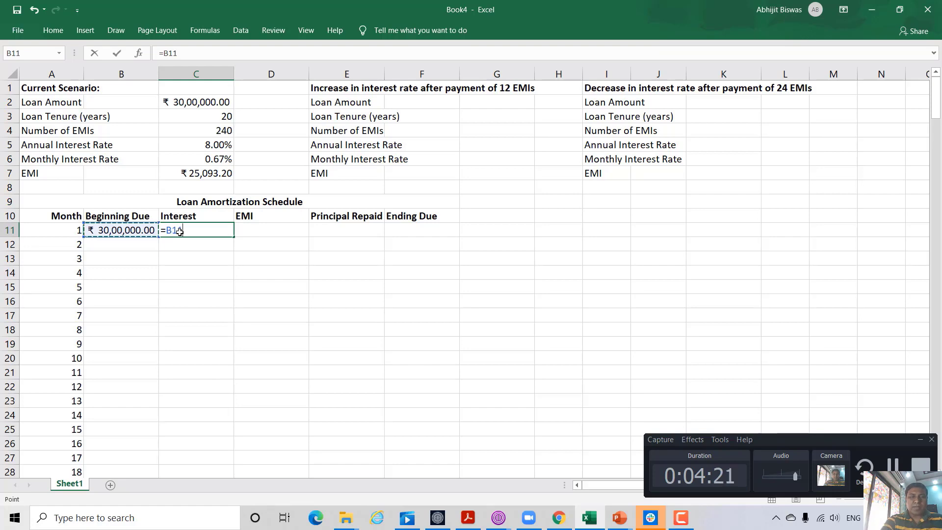
pyautogui.write('*')
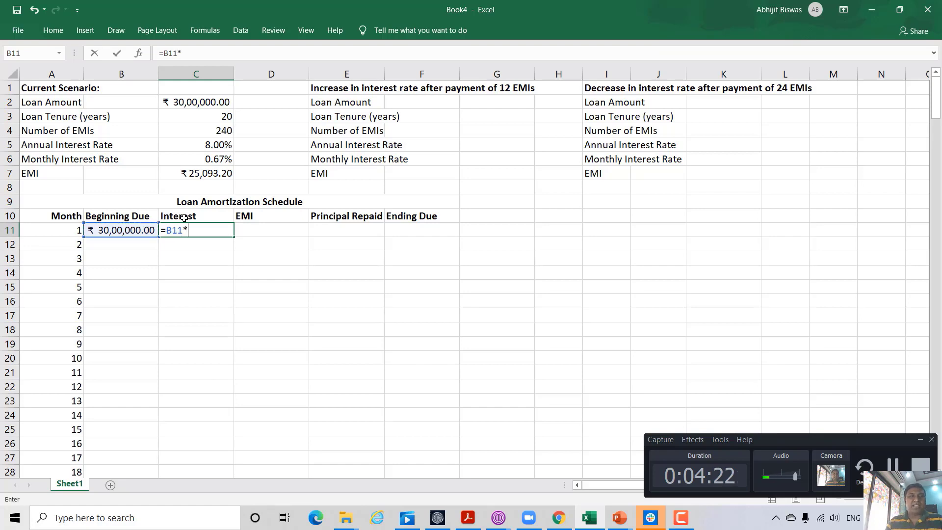
pyautogui.click(208, 159)
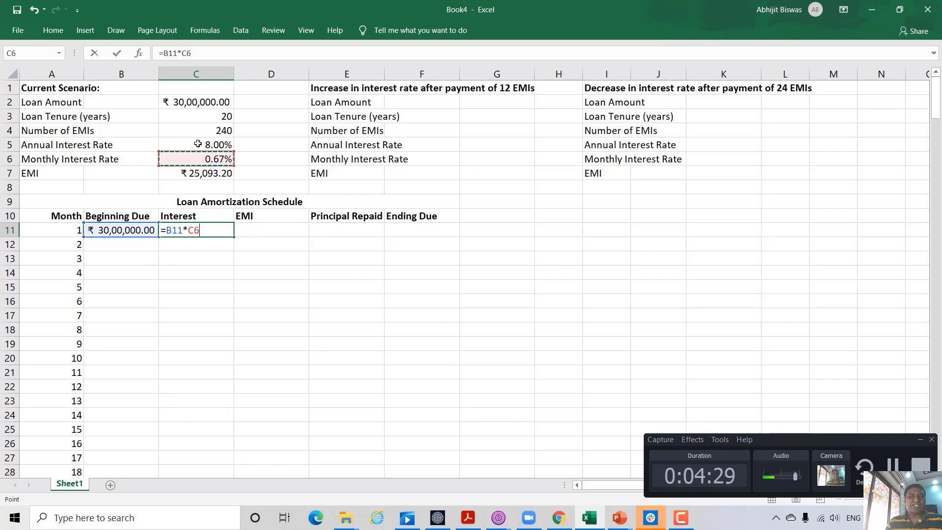
pyautogui.click(187, 53)
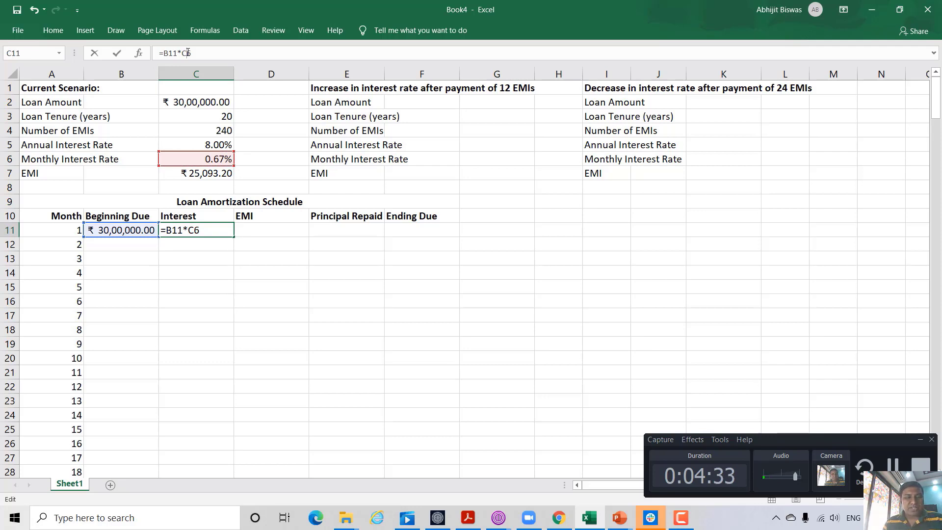
pyautogui.press('F4')
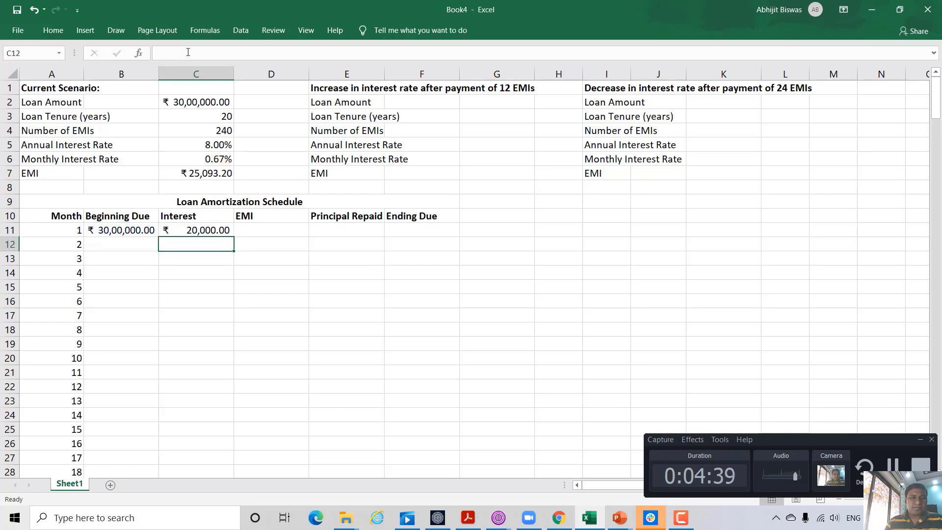
# Link the first month's EMI in D11 to the calculated EMI with the formula =C7
pyautogui.click(254, 230)
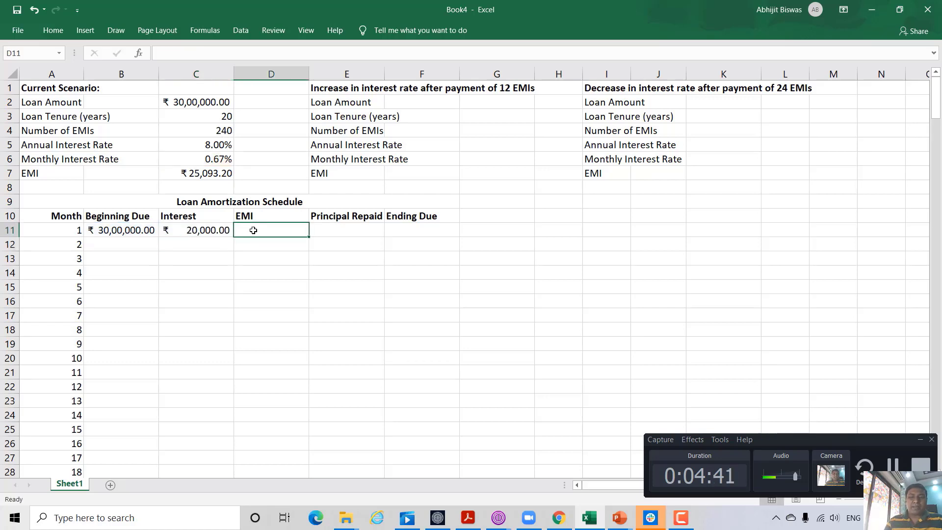
pyautogui.write('=')
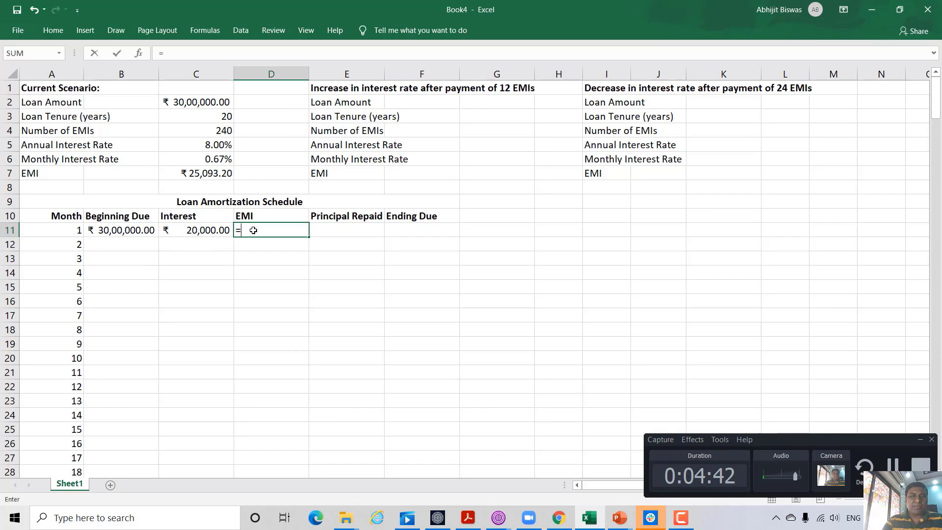
pyautogui.click(212, 175)
pyautogui.press('Return')
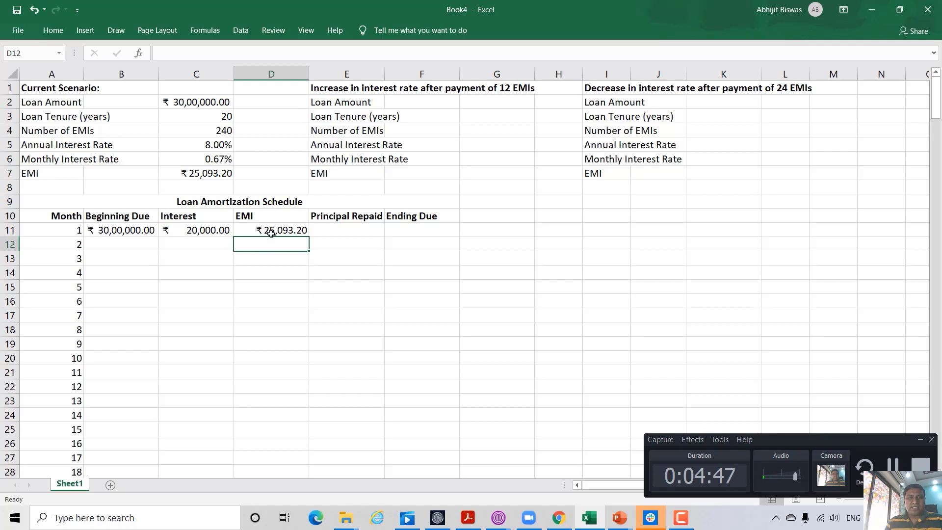
# Calculate the first month's Principal Repaid in E11 as EMI minus interest with =D11-C11
pyautogui.click(331, 232)
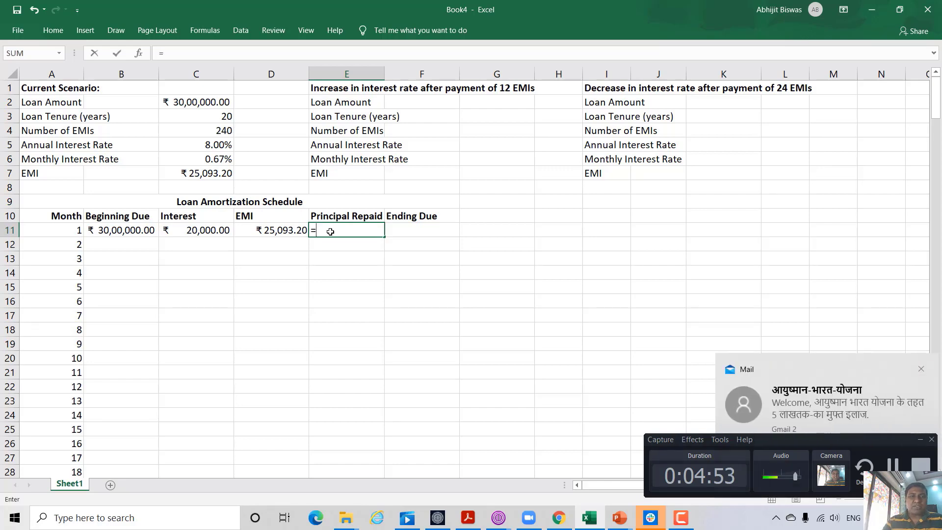
pyautogui.write('=')
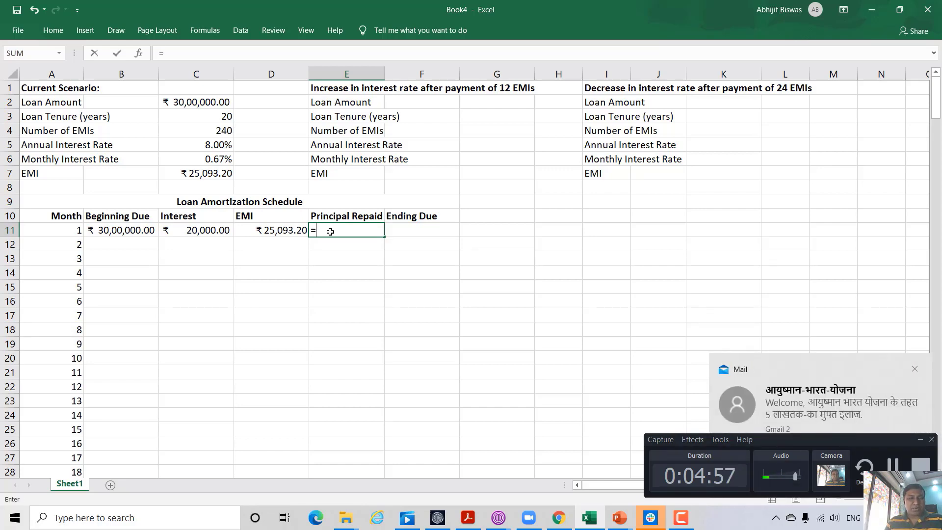
pyautogui.click(293, 231)
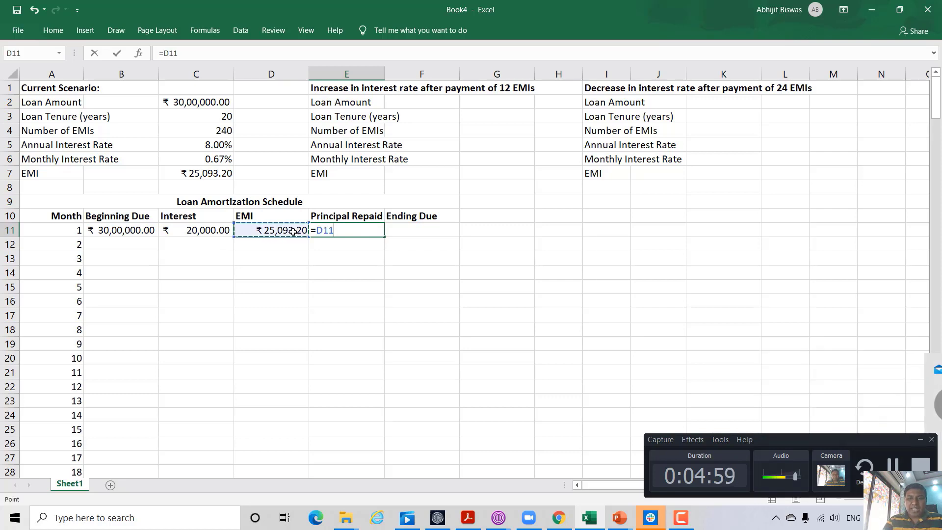
pyautogui.write('-')
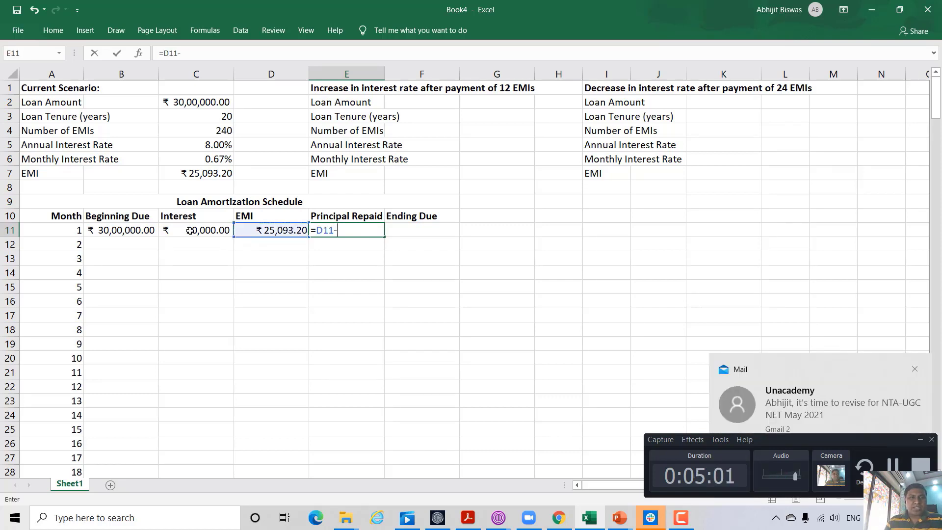
pyautogui.click(190, 230)
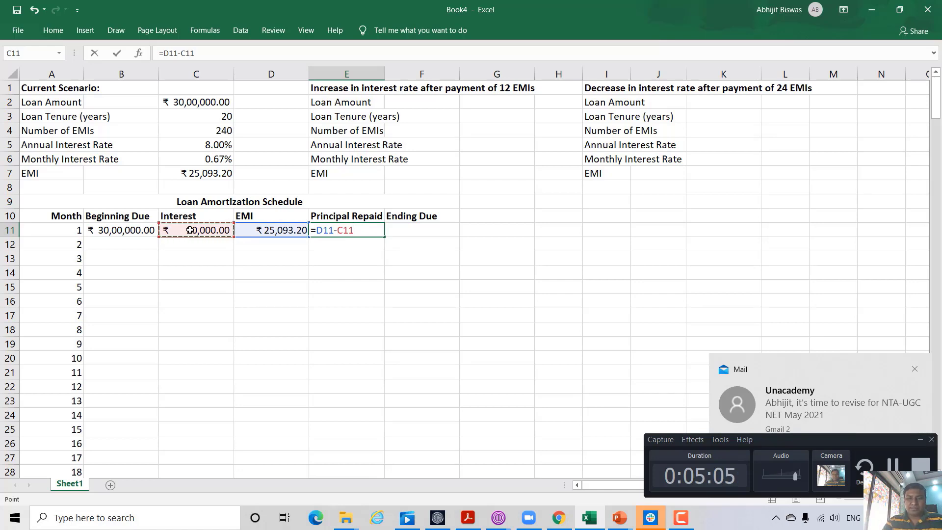
pyautogui.press('Return')
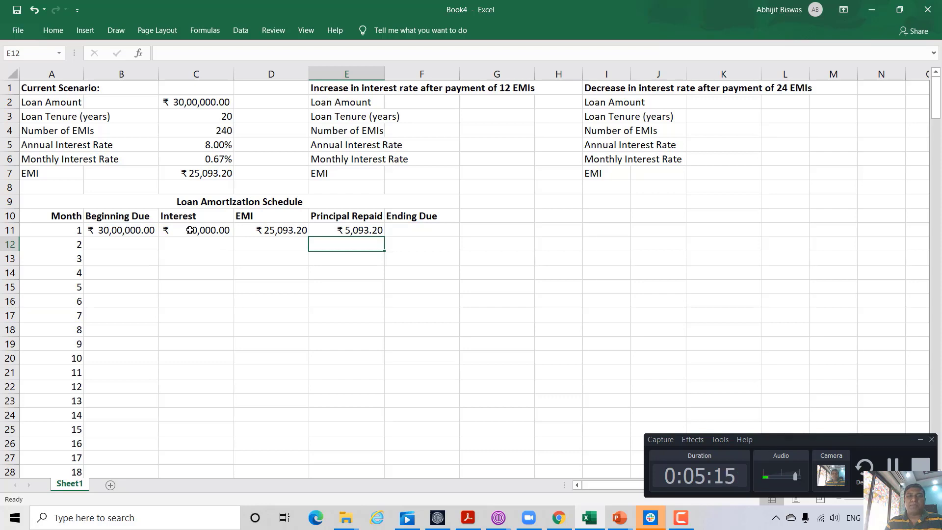
# Calculate the first month's Ending Due in F11 as beginning due minus principal repaid with =B11-E11
pyautogui.click(404, 231)
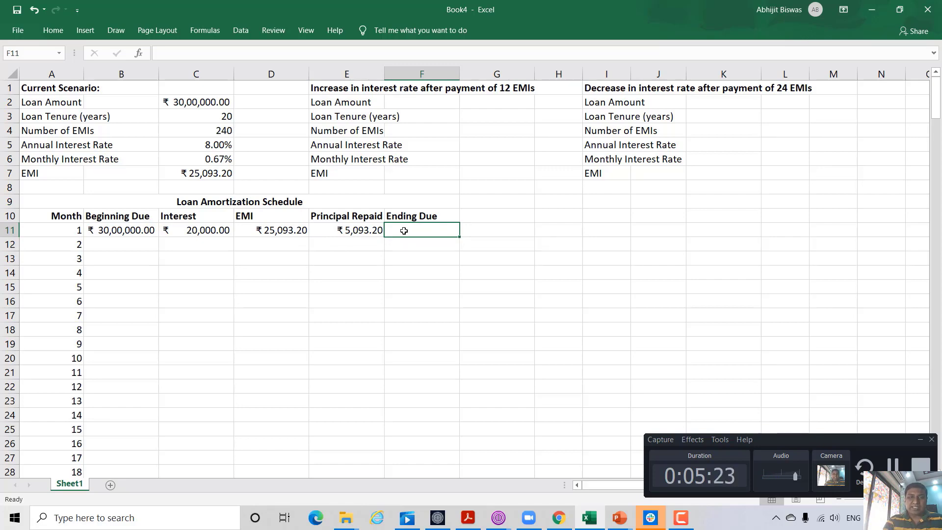
pyautogui.write('=')
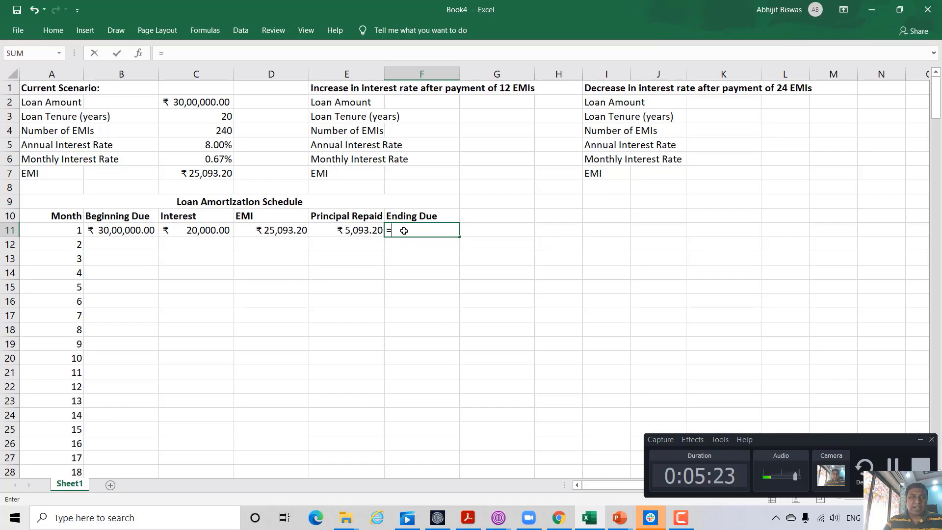
pyautogui.click(136, 233)
pyautogui.write('-')
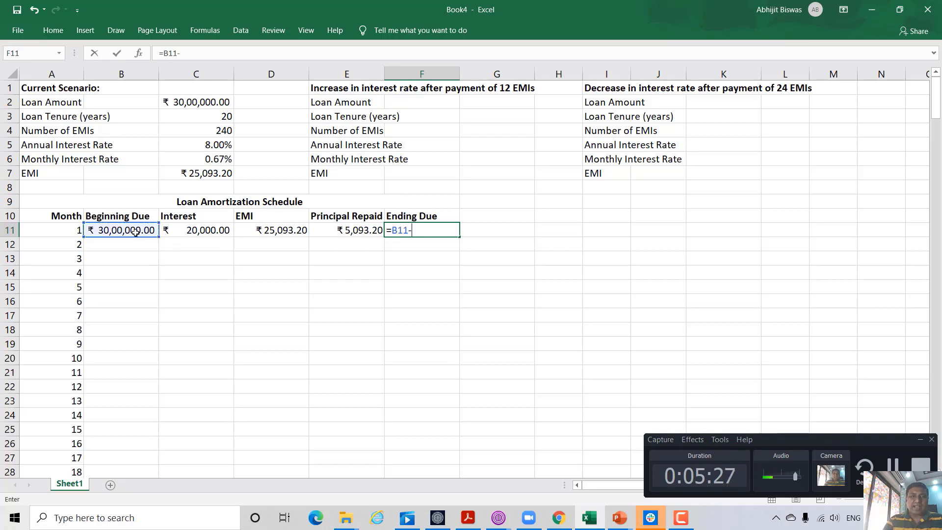
pyautogui.click(361, 231)
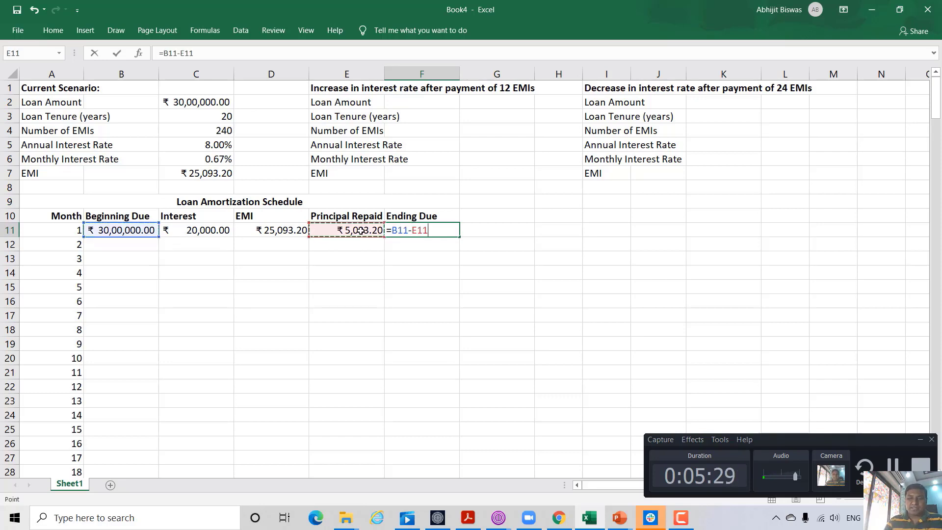
pyautogui.press('Return')
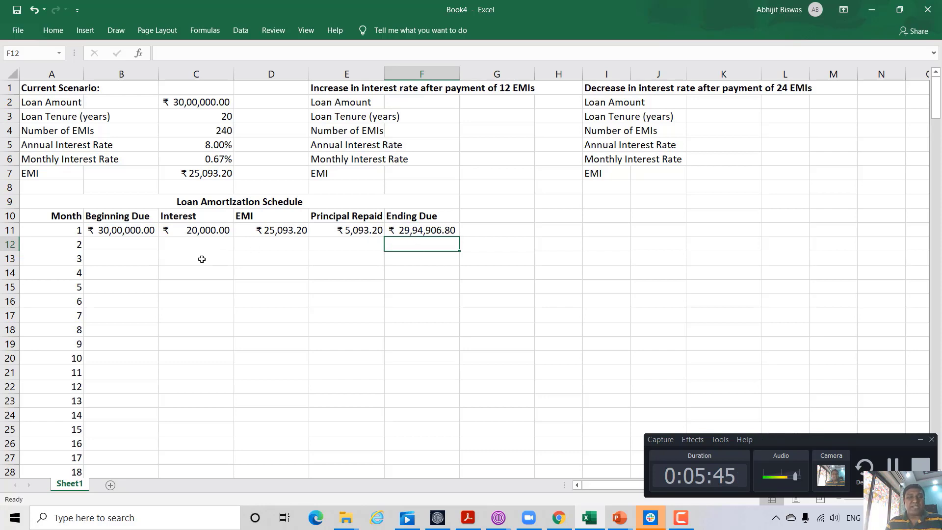
# Link the second month's Beginning Due in B12 to the first month's Ending Due with =F11
pyautogui.click(107, 244)
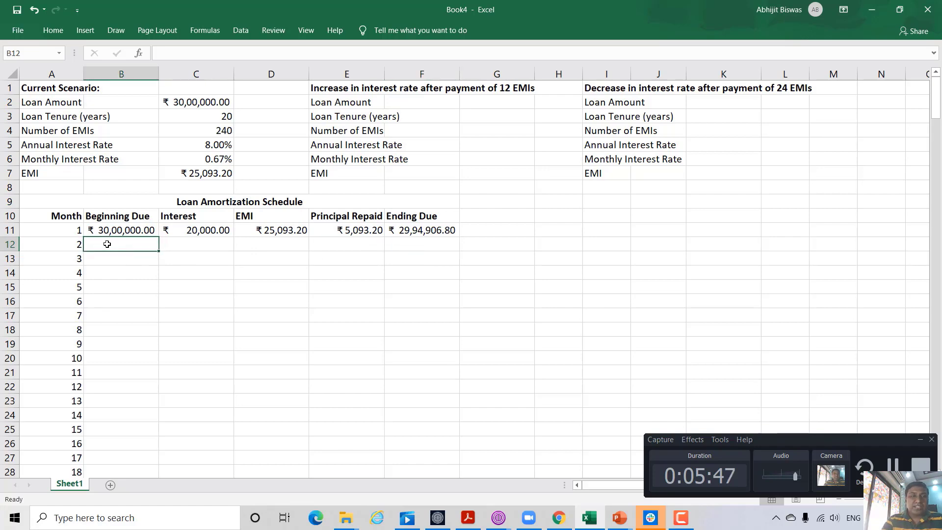
pyautogui.write('=')
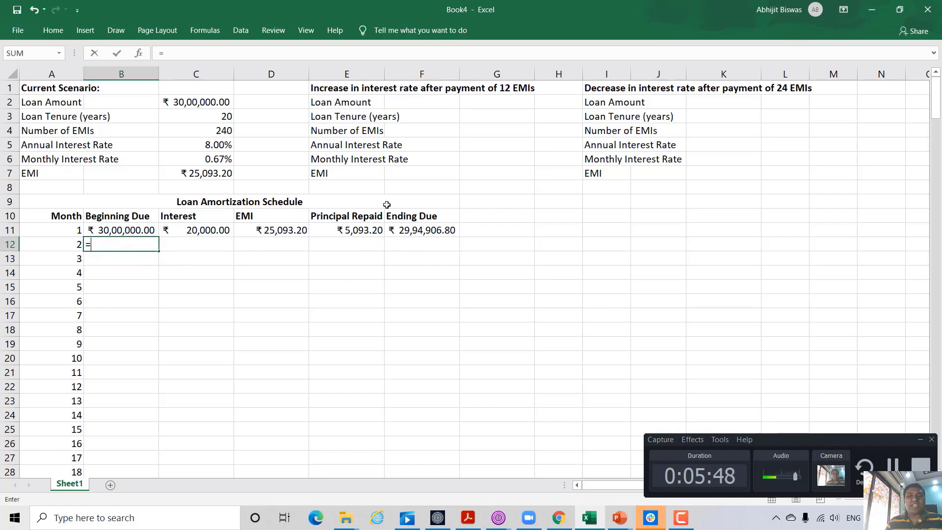
pyautogui.click(431, 230)
pyautogui.press('Return')
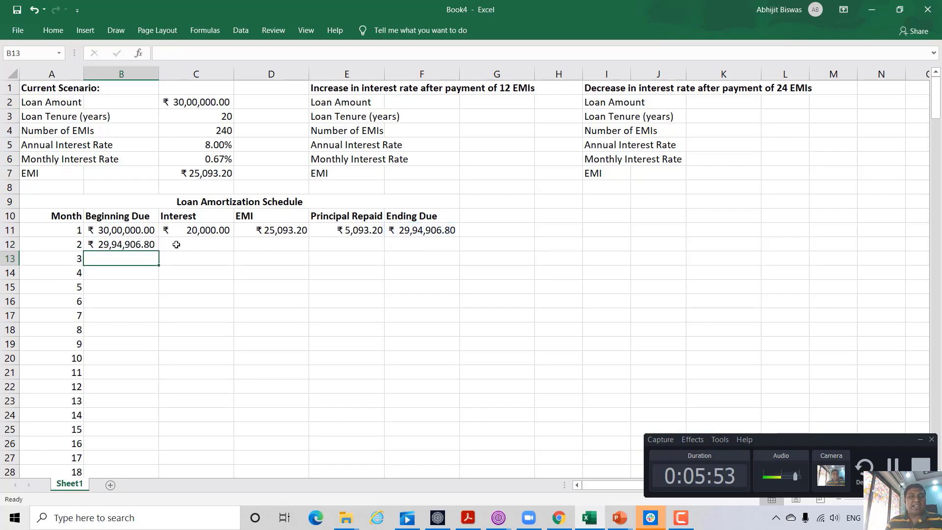
# Fill the Interest formula from C11 down to C12 and check the cell references in the copy
pyautogui.click(176, 244)
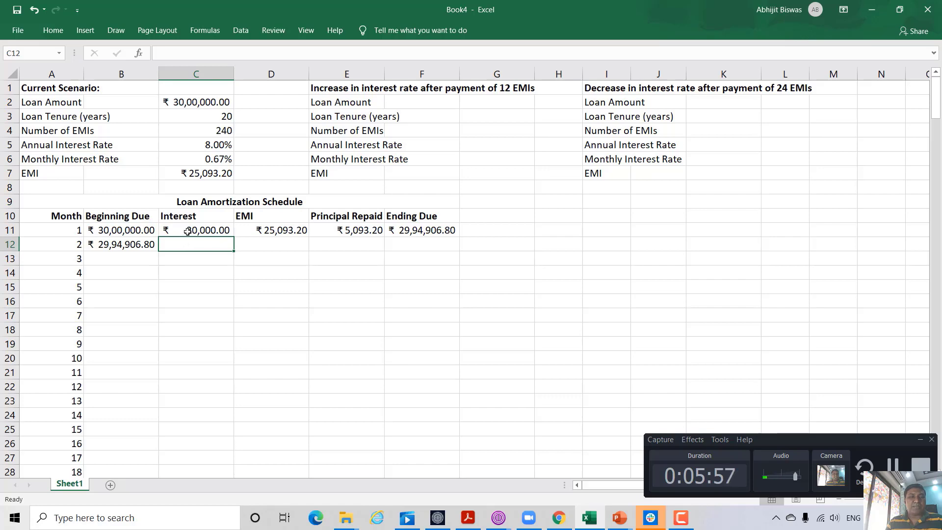
pyautogui.click(186, 231)
pyautogui.moveTo(234, 239); pyautogui.dragTo(233, 247)
pyautogui.click(230, 244)
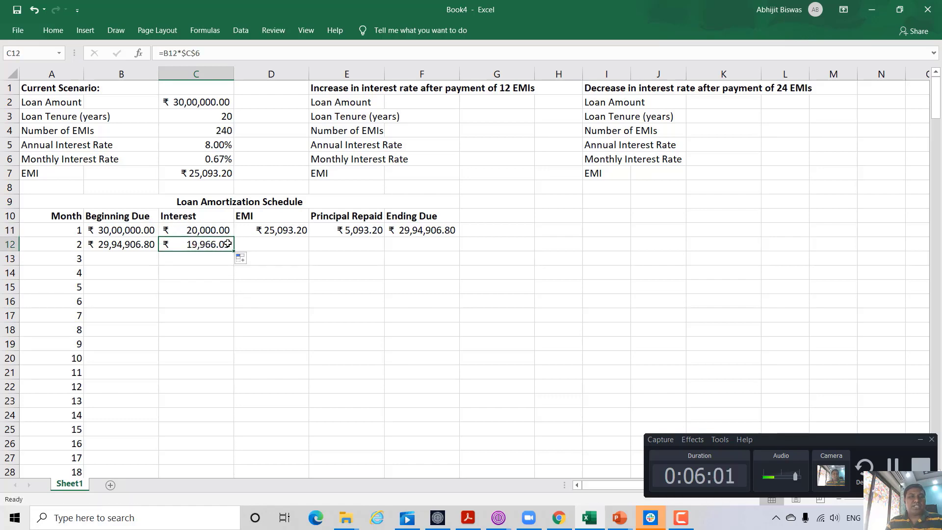
pyautogui.doubleClick(229, 244)
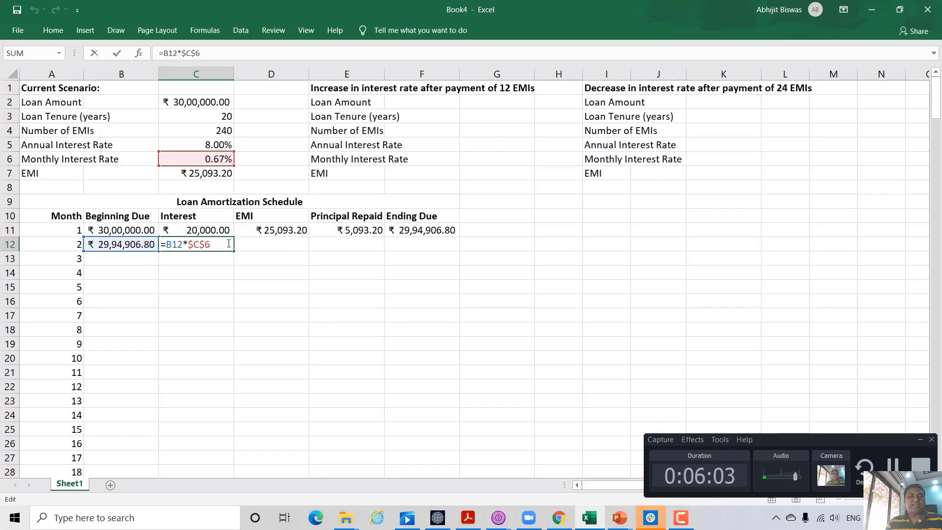
pyautogui.press('Return')
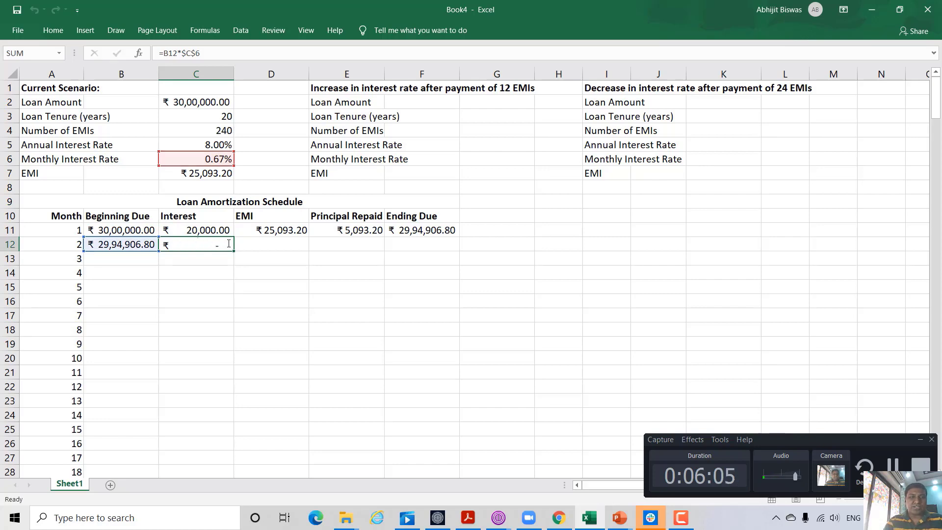
# Link the second month's EMI in D12 to the first month's EMI with =D11
pyautogui.click(243, 243)
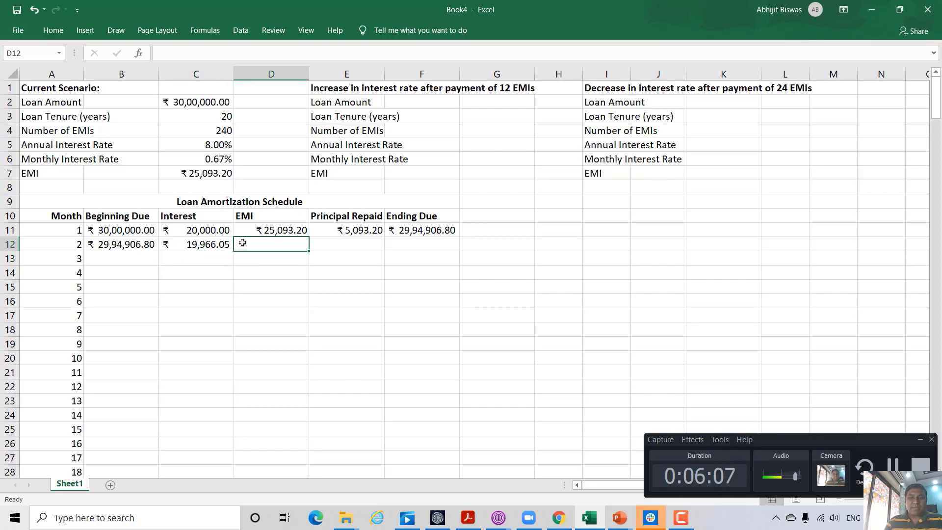
pyautogui.write('=')
pyautogui.press('Up')
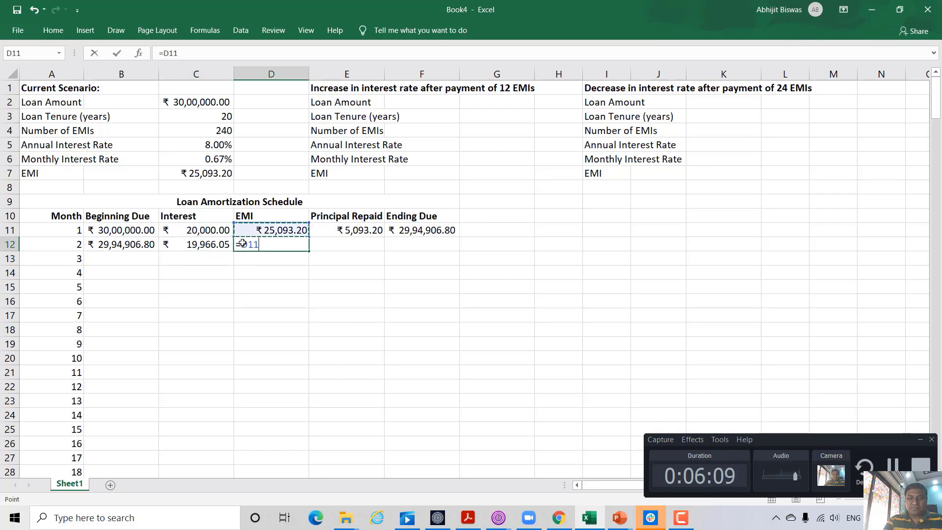
pyautogui.press('Return')
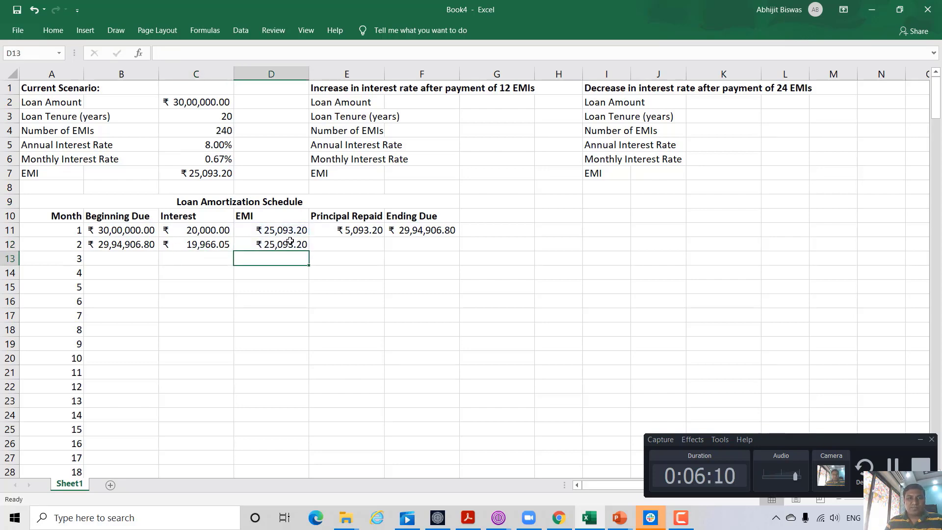
# Fill the Principal Repaid formula from E11 down to E12 and check the cell references in the copy
pyautogui.click(353, 232)
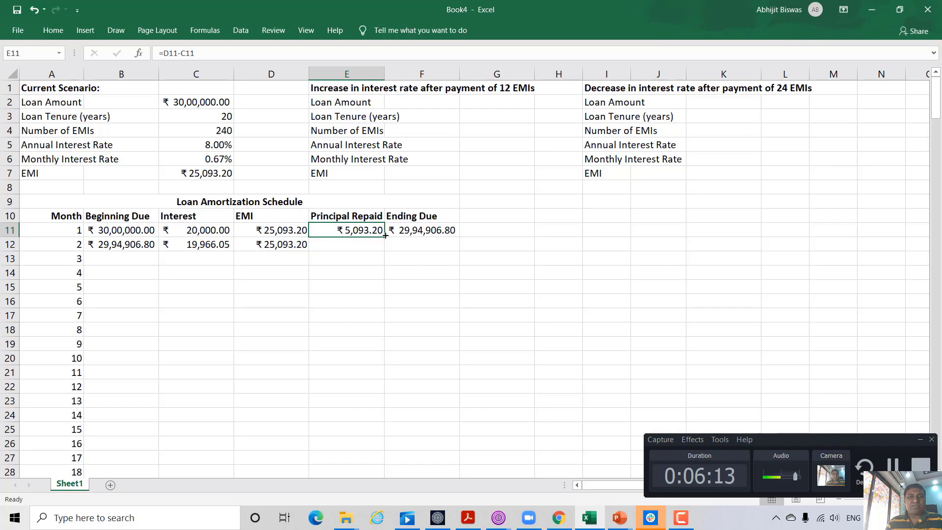
pyautogui.moveTo(385, 236); pyautogui.dragTo(385, 253)
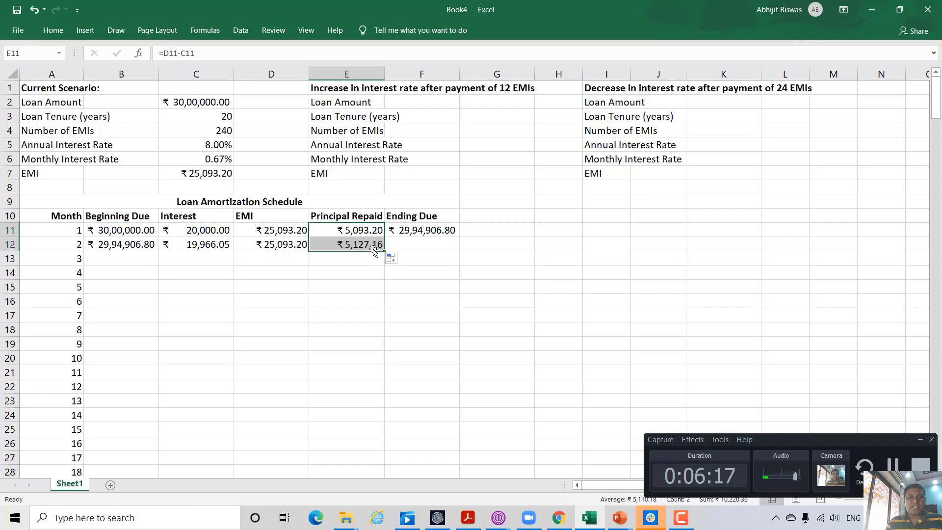
pyautogui.click(369, 244)
pyautogui.doubleClick(369, 245)
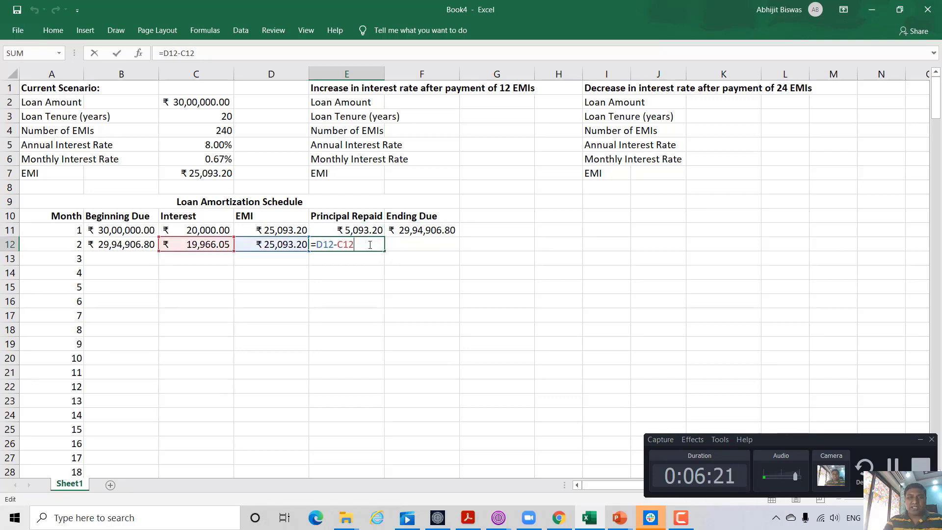
pyautogui.press('Return')
# Fill the Ending Due formula from F11 down to F12 and check the cell references in the copy
pyautogui.click(400, 230)
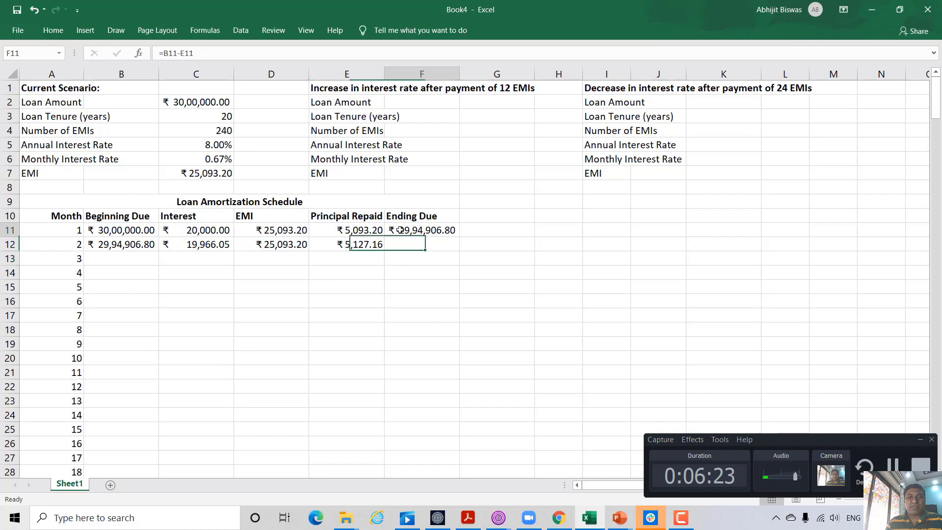
pyautogui.moveTo(461, 238); pyautogui.dragTo(461, 254)
pyautogui.doubleClick(440, 247)
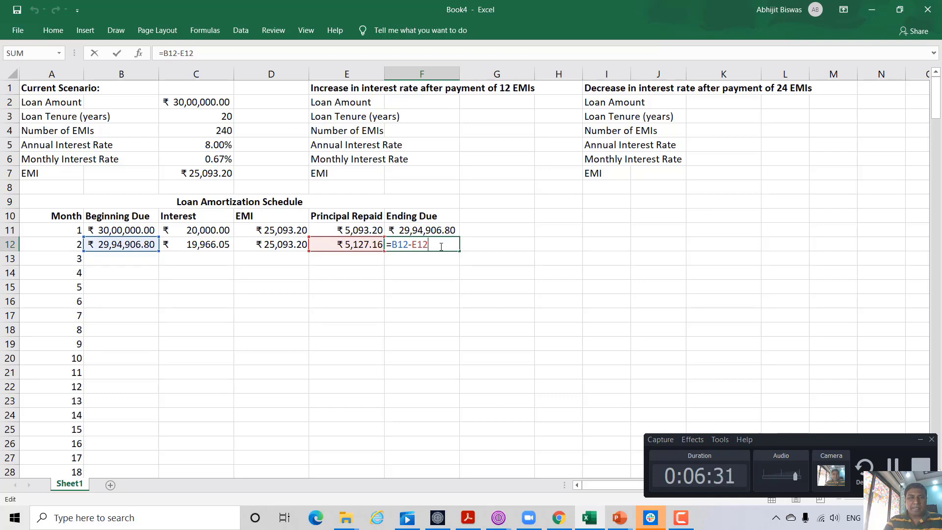
pyautogui.press('Return')
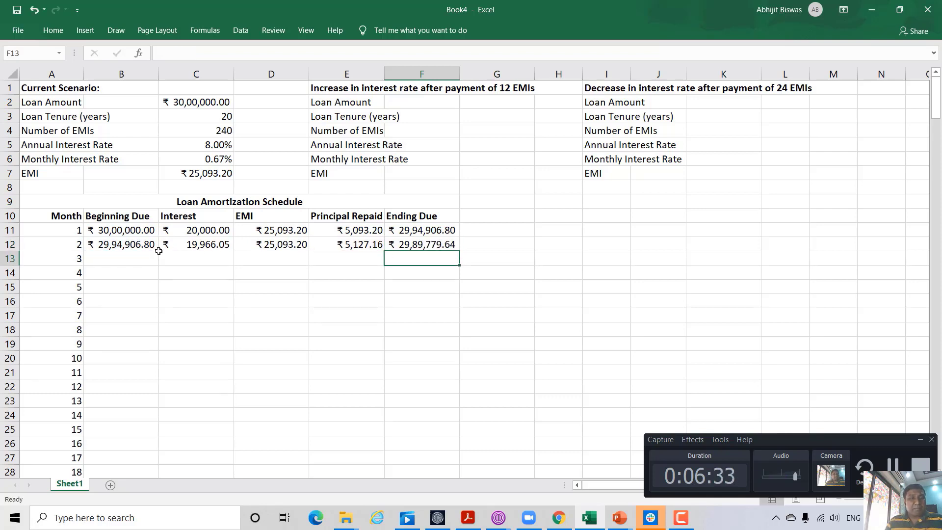
# Fill the second month's formulas in B12:F12 down the amortization schedule through month 240
pyautogui.click(122, 244)
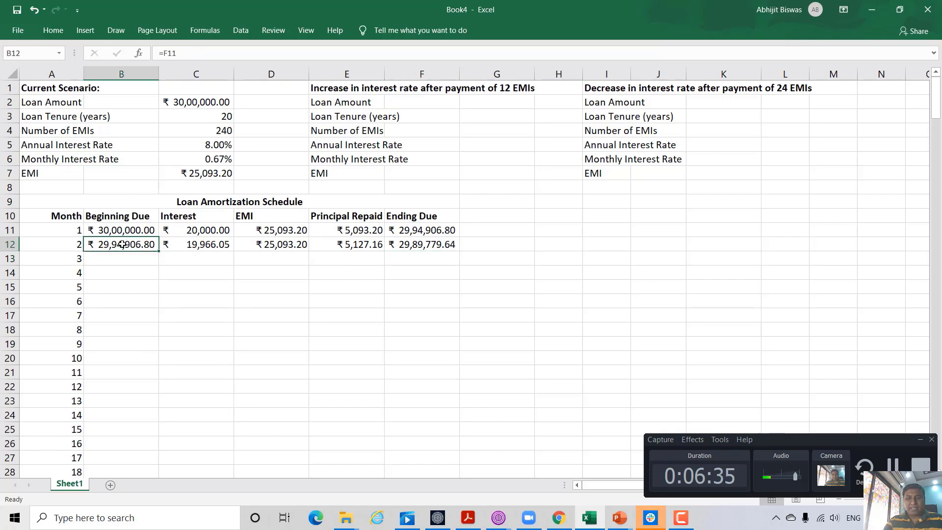
pyautogui.hotkey('shift', 'Right')
pyautogui.hotkey('shift', 'Right')
pyautogui.hotkey('shift', 'Right')
pyautogui.hotkey('shift', 'Right')
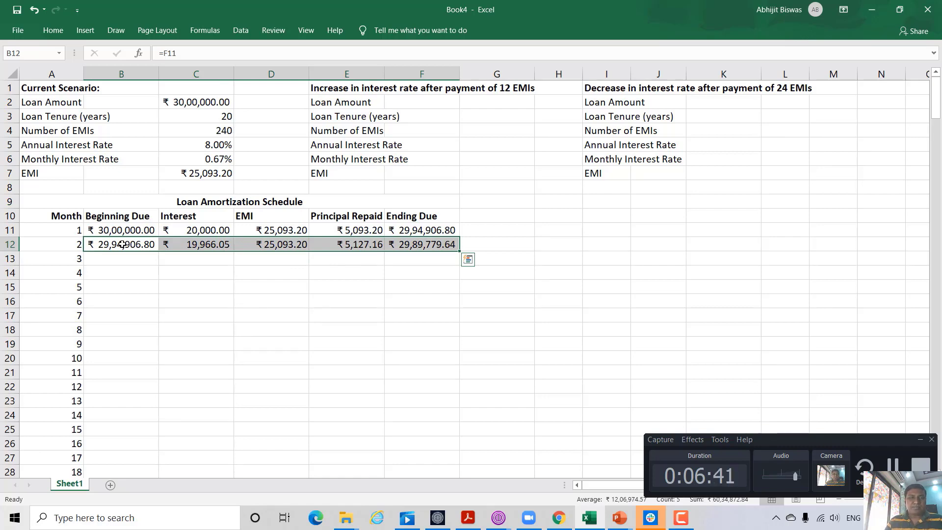
pyautogui.doubleClick(460, 251)
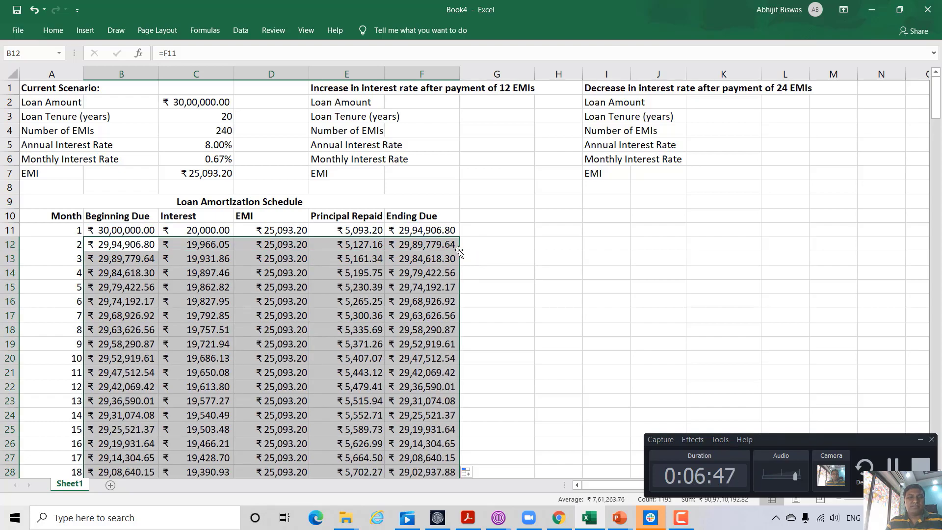
# Review the filled amortization schedule down to month 240, checking the final Ending Due balance
pyautogui.scroll(-20, 460, 250)
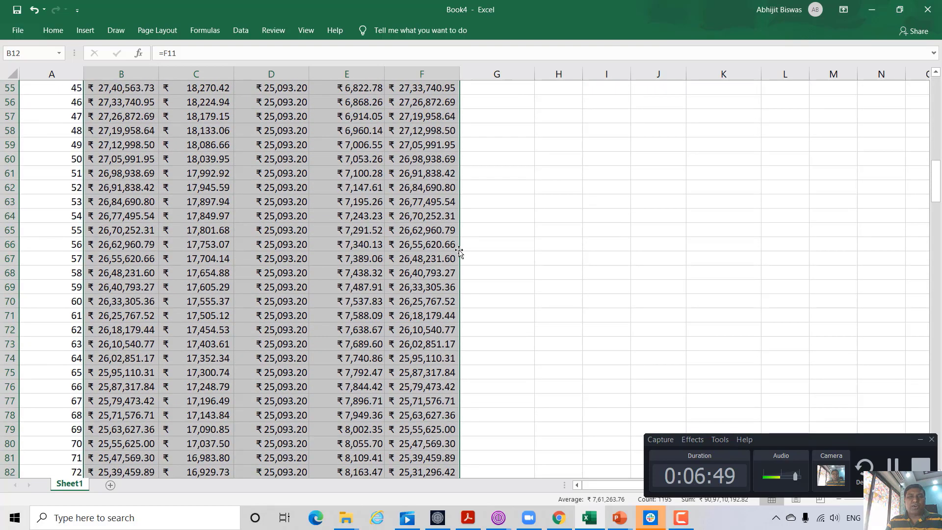
pyautogui.scroll(-20, 459, 251)
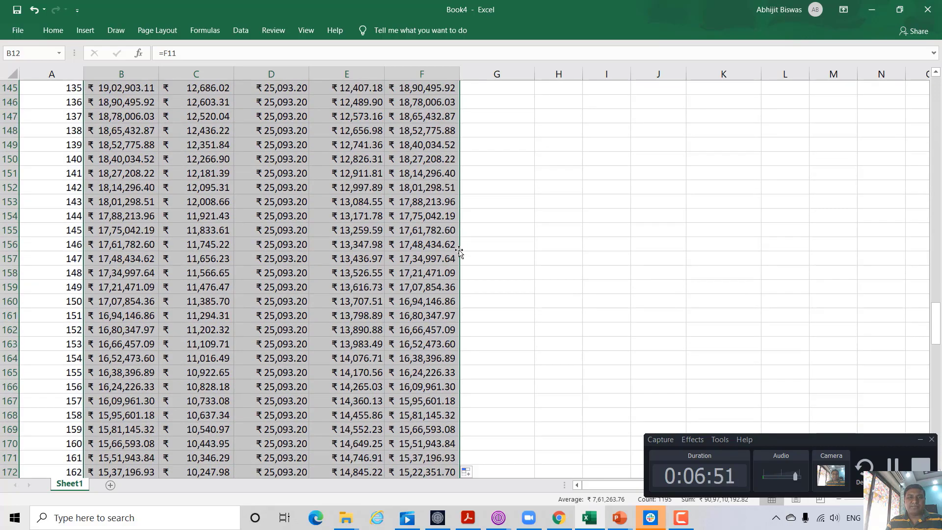
pyautogui.scroll(-20, 459, 252)
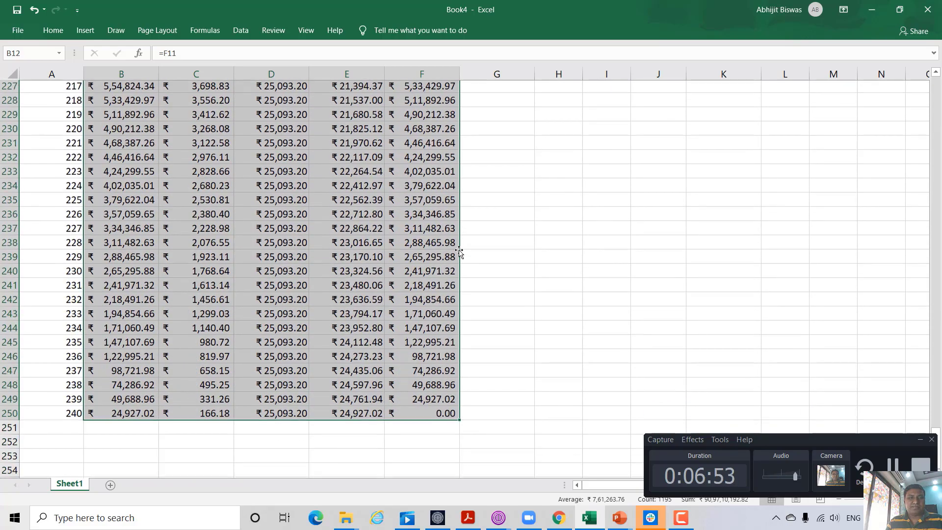
pyautogui.scroll(1, 460, 252)
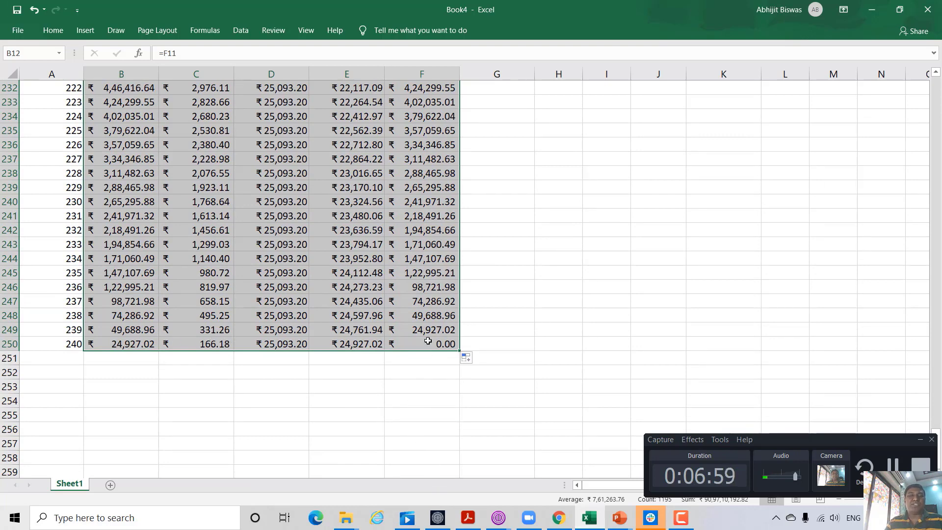
pyautogui.scroll(20, 428, 341)
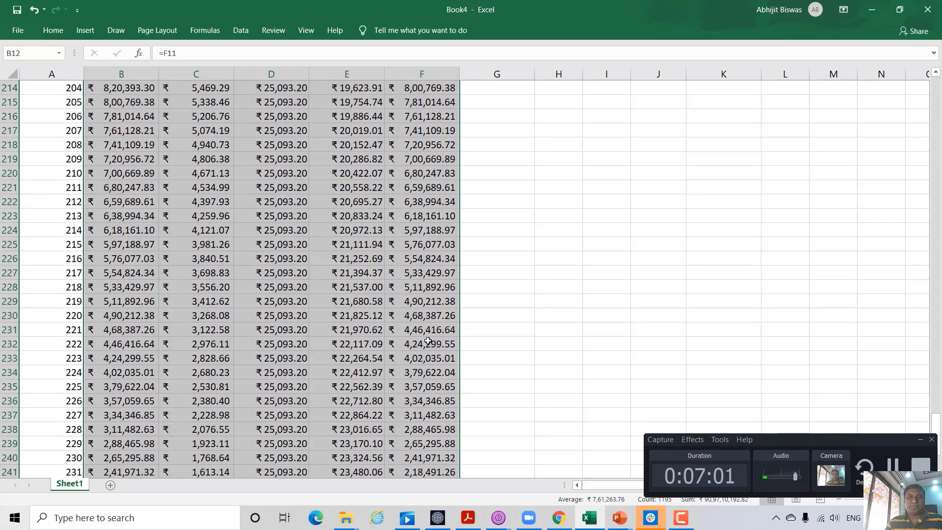
pyautogui.scroll(20, 428, 340)
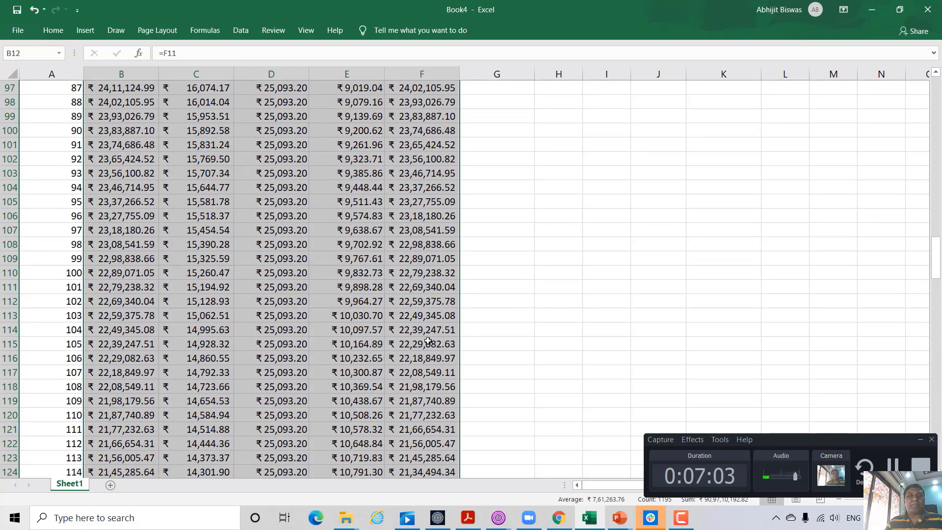
pyautogui.scroll(1, 428, 340)
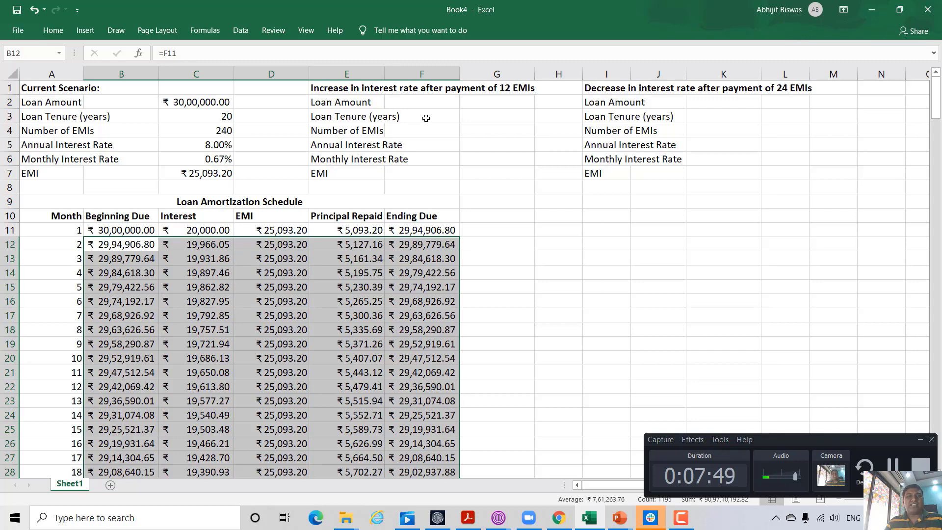
# Set the Annual Interest Rate of the rate increase scenario to 8.25% in G5
pyautogui.click(487, 145)
pyautogui.write('8.')
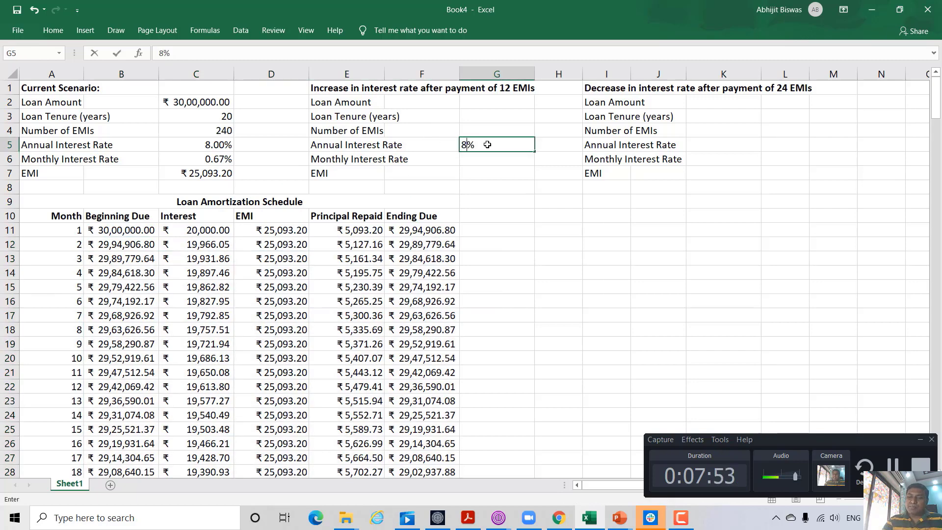
pyautogui.write('25')
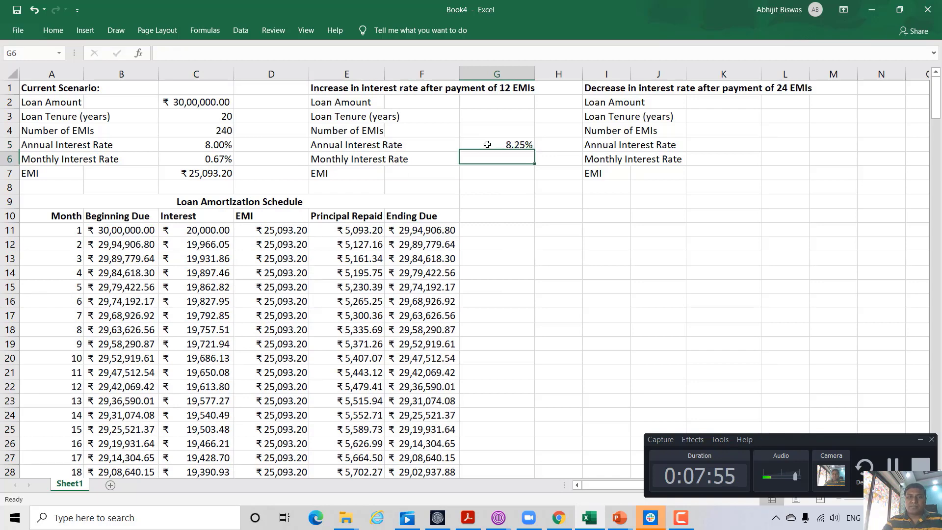
pyautogui.press('Return')
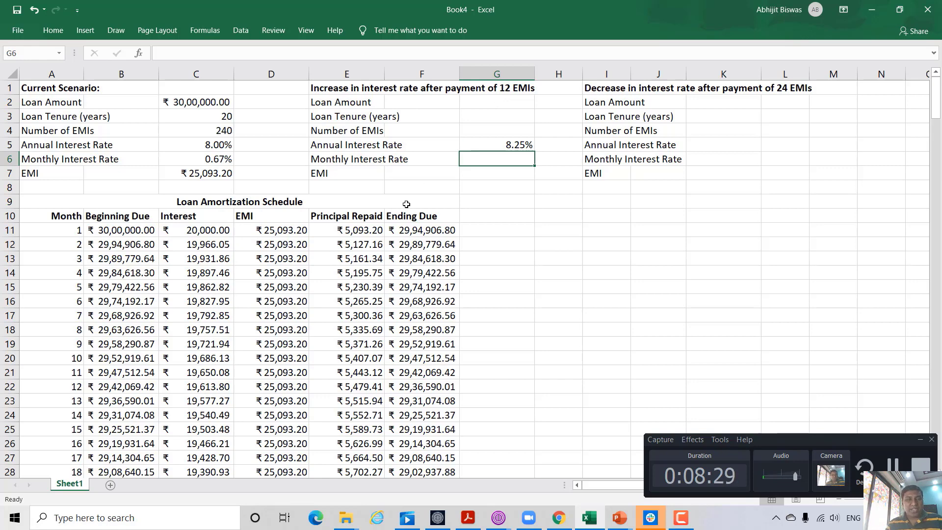
# Review the month 12 row and link the increase scenario's Loan Amount in G2 to that month's Ending Due with =F22
pyautogui.scroll(-2, 309, 300)
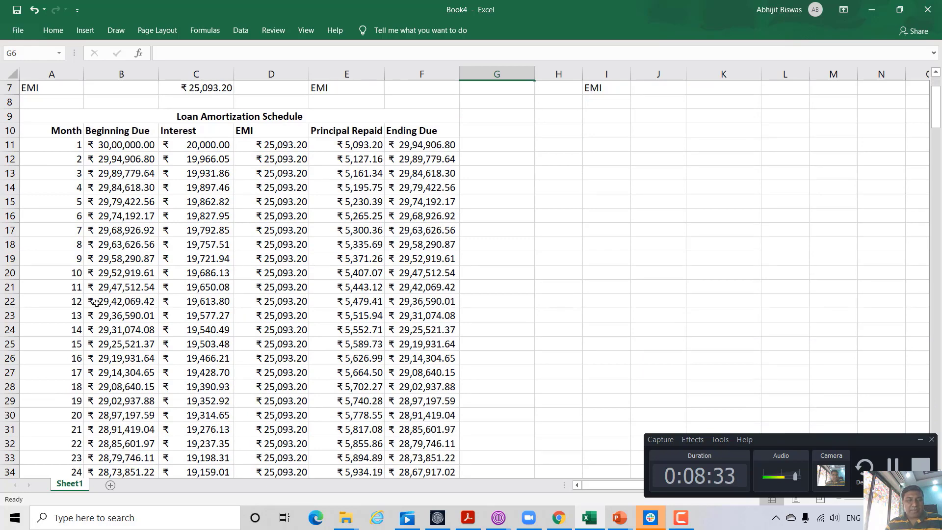
pyautogui.moveTo(71, 302); pyautogui.dragTo(441, 303)
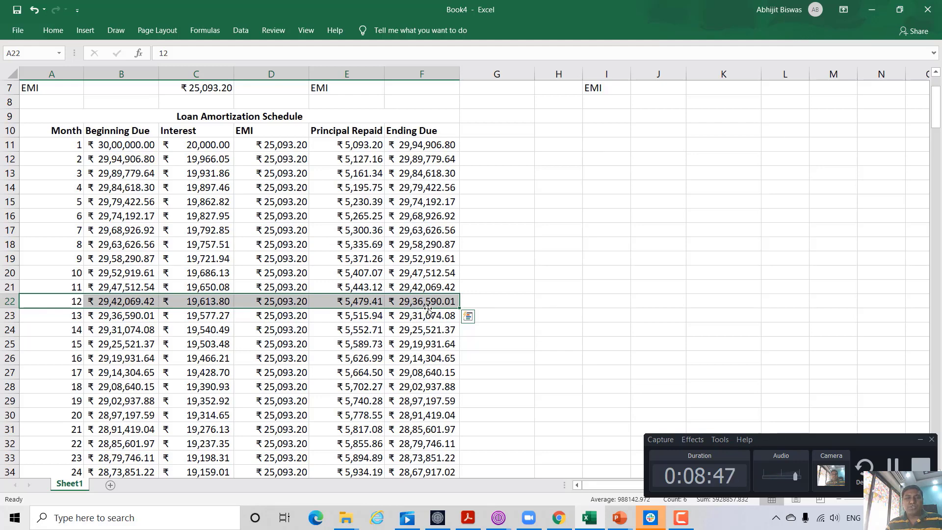
pyautogui.scroll(2, 428, 309)
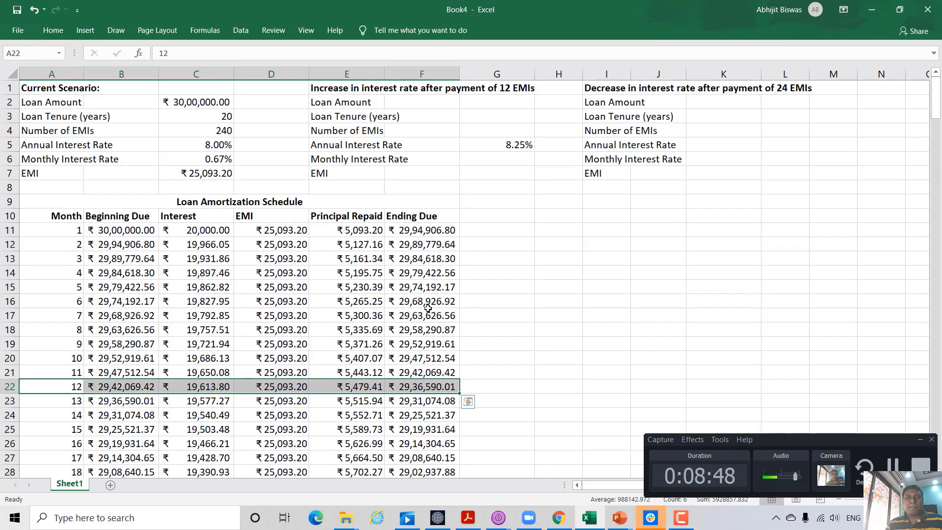
pyautogui.click(497, 101)
pyautogui.write('=')
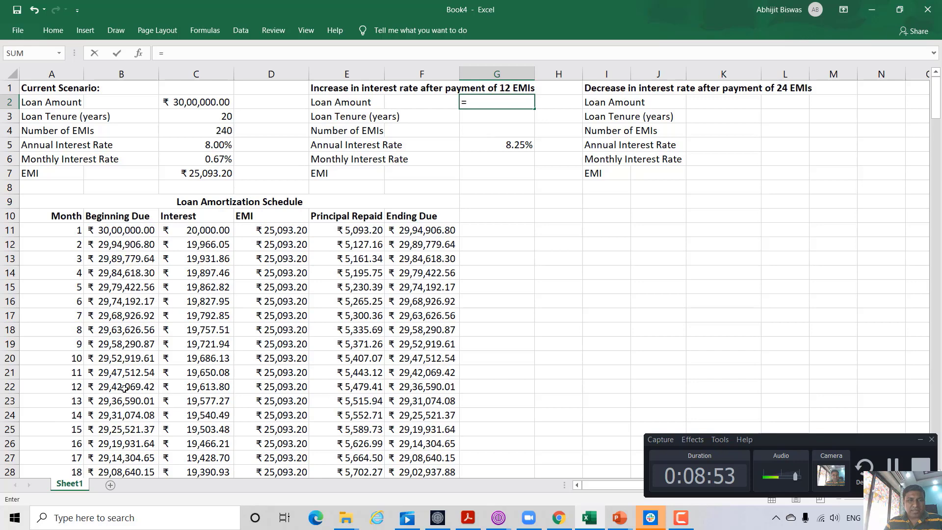
pyautogui.click(425, 387)
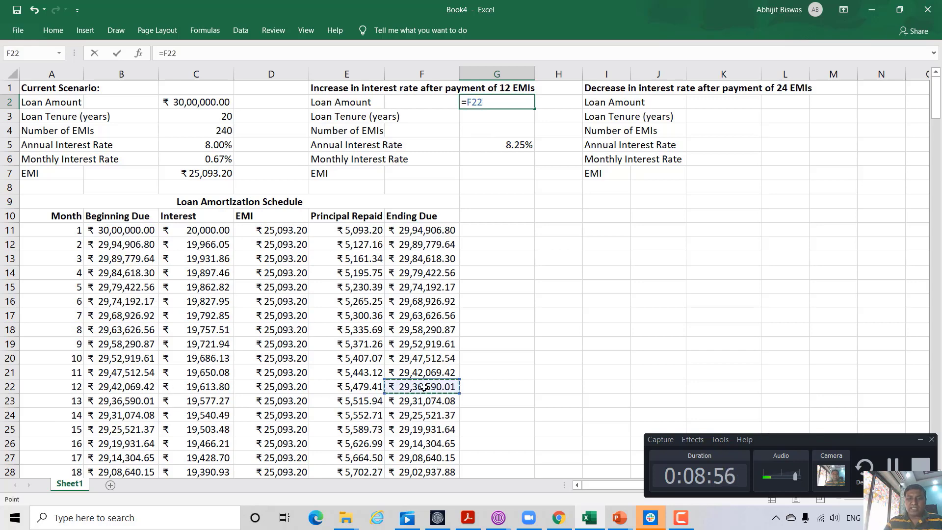
pyautogui.press('Return')
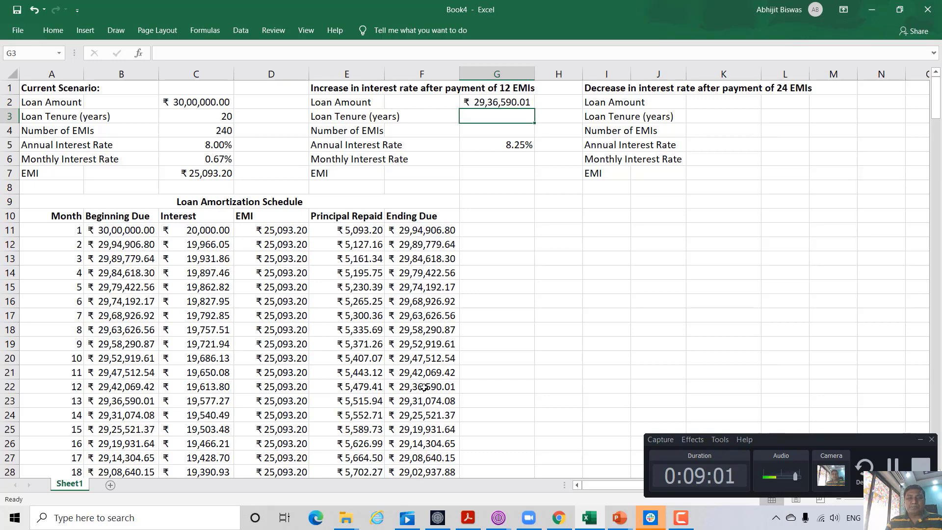
# Calculate the increase scenario's remaining Loan Tenure in G3 with =C3-1
pyautogui.write('=')
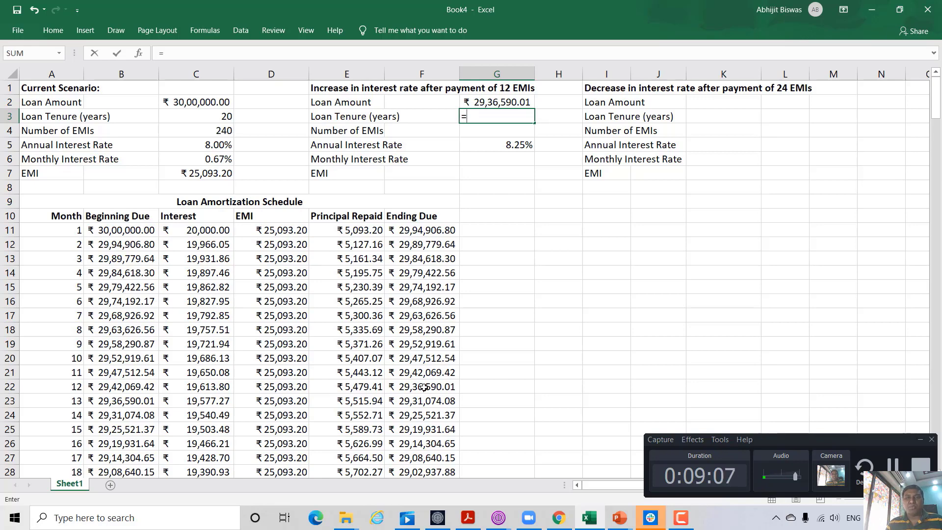
pyautogui.click(219, 118)
pyautogui.write('-')
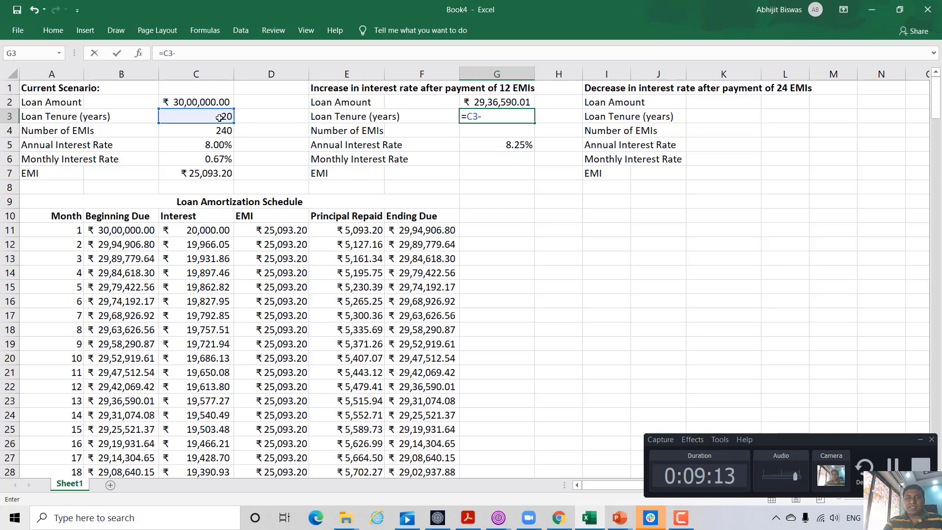
pyautogui.write('1')
pyautogui.press('Return')
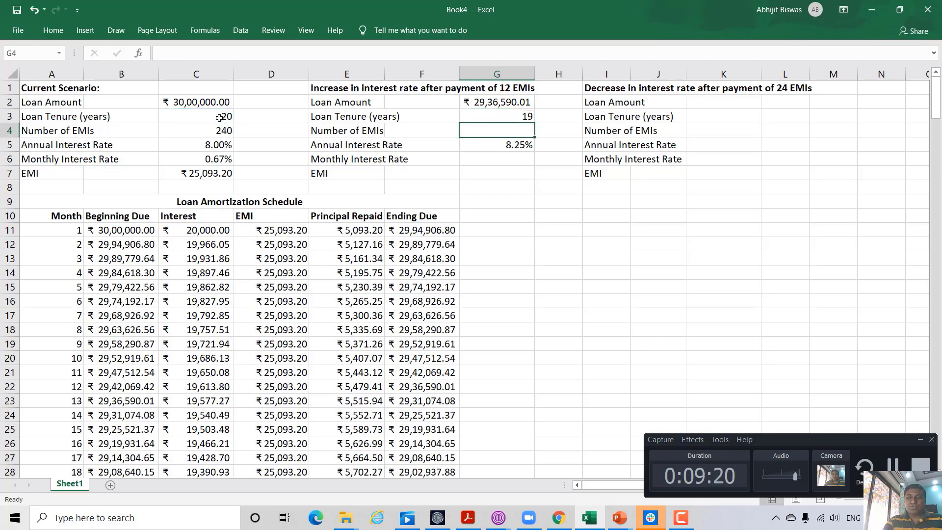
# Calculate the increase scenario's Number of EMIs in G4 with =G3*12
pyautogui.write('=')
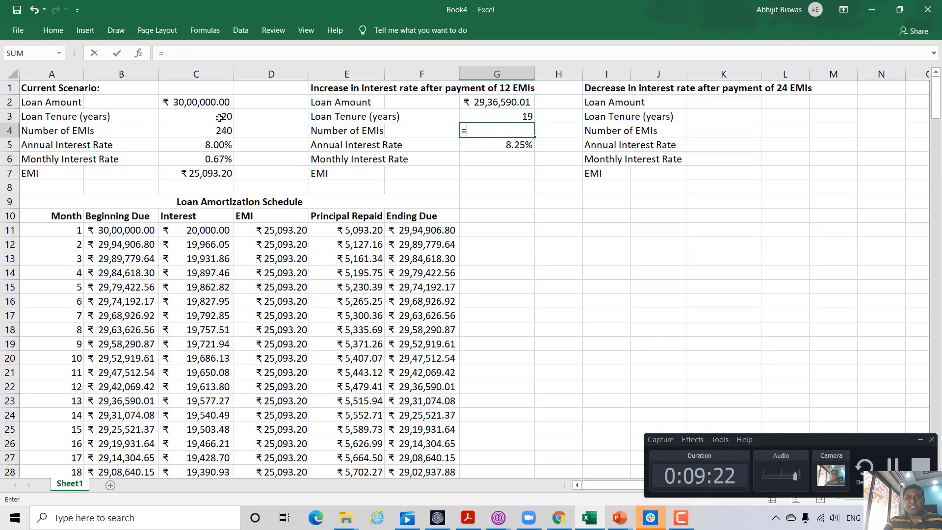
pyautogui.press('Up')
pyautogui.write('*')
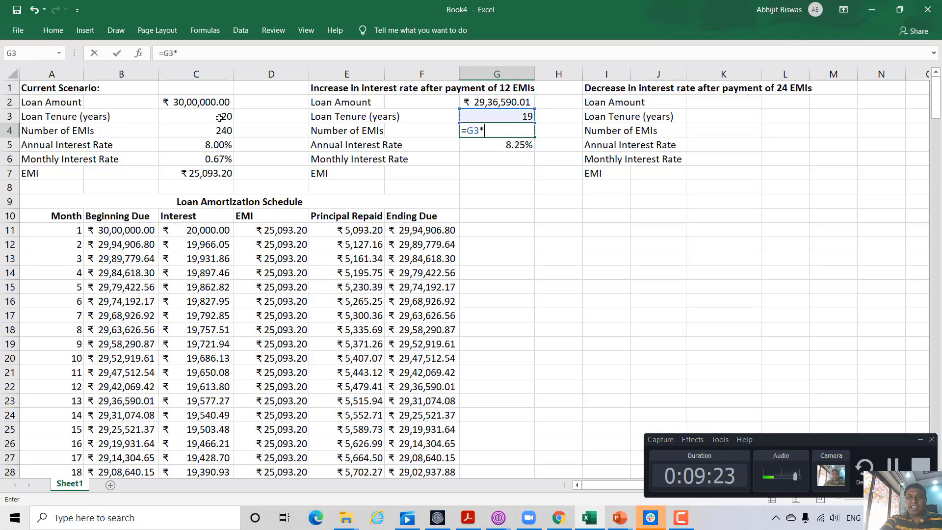
pyautogui.write('12')
pyautogui.press('Return')
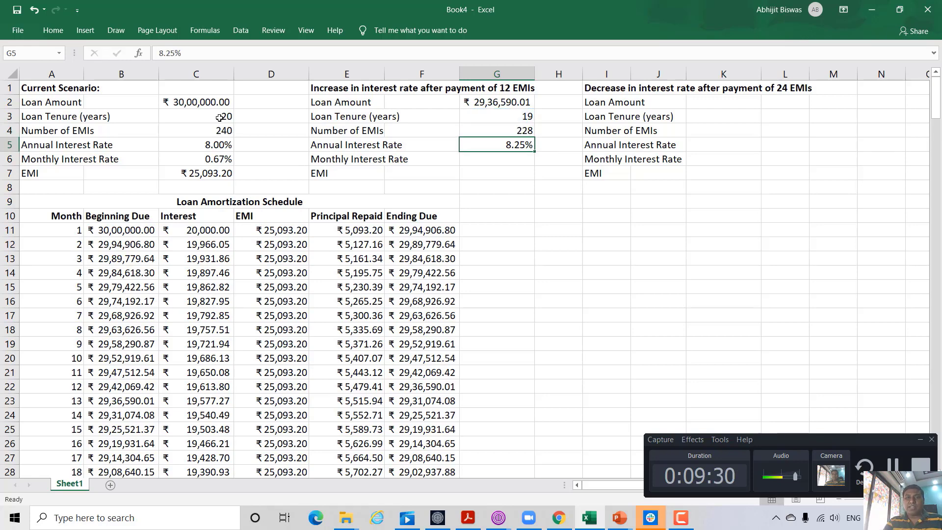
# Calculate the increase scenario's Monthly Interest Rate in G6 with =G5/12
pyautogui.press('Down')
pyautogui.write('=')
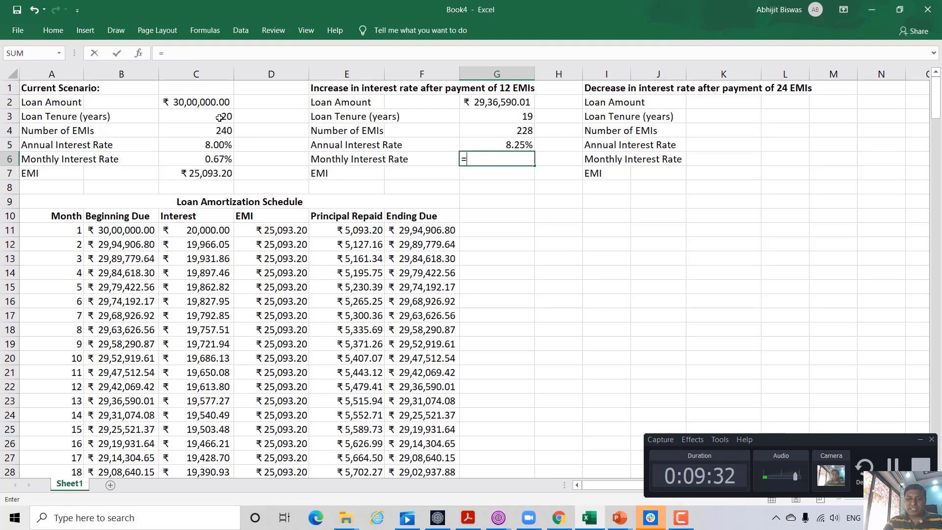
pyautogui.press('Up')
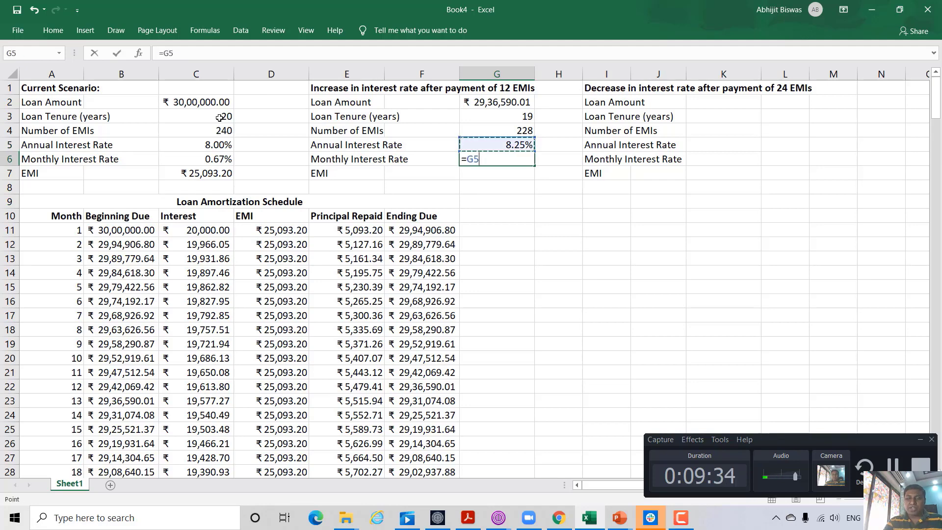
pyautogui.write('/12')
pyautogui.press('Return')
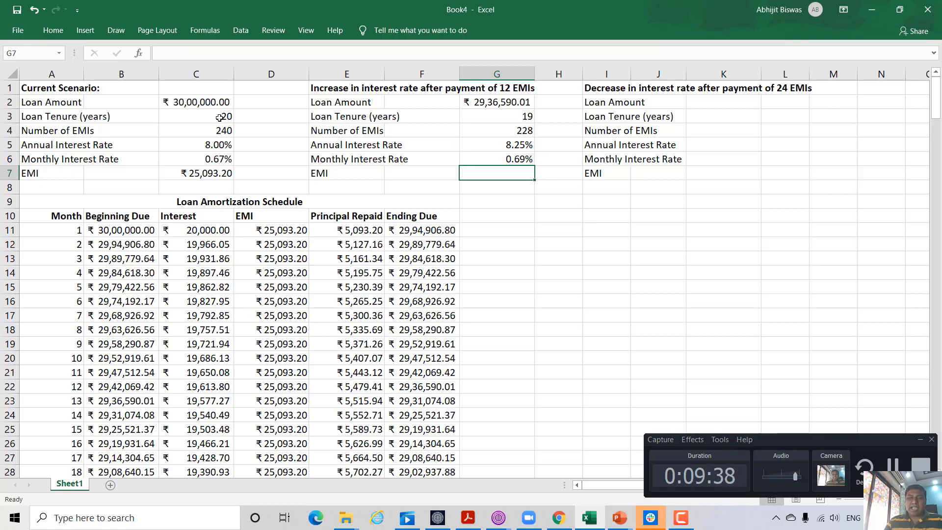
# Calculate the increase scenario's EMI in G7 with =-PMT(G6,G4,G2) and compare it with the current scenario's EMI in C7
pyautogui.write('=')
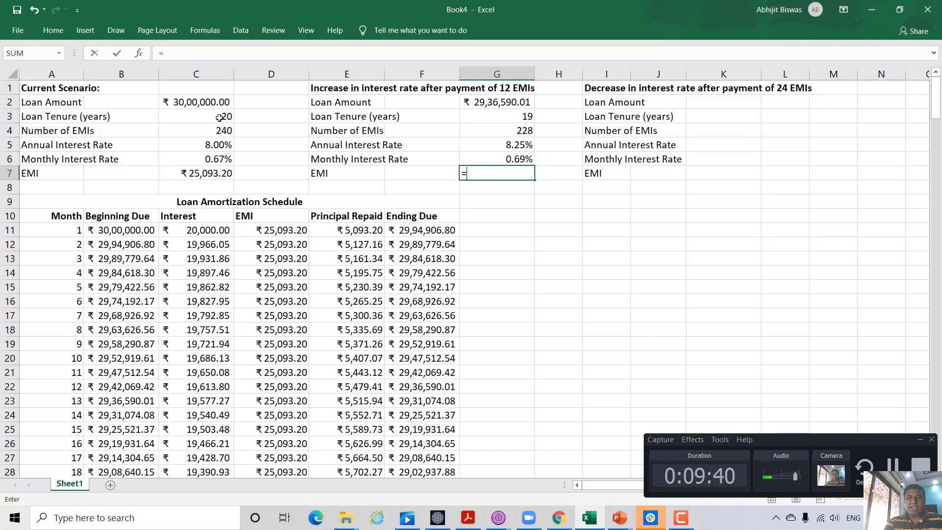
pyautogui.write('-pm')
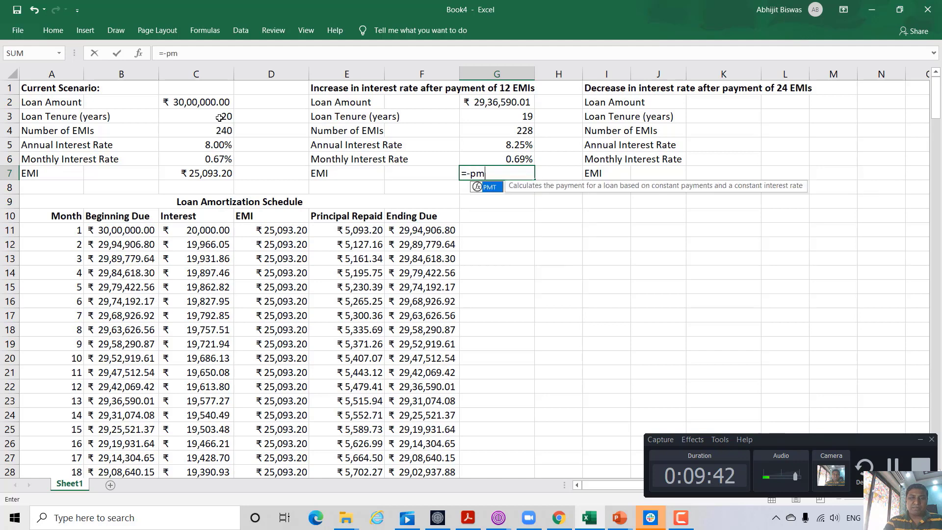
pyautogui.write('t(')
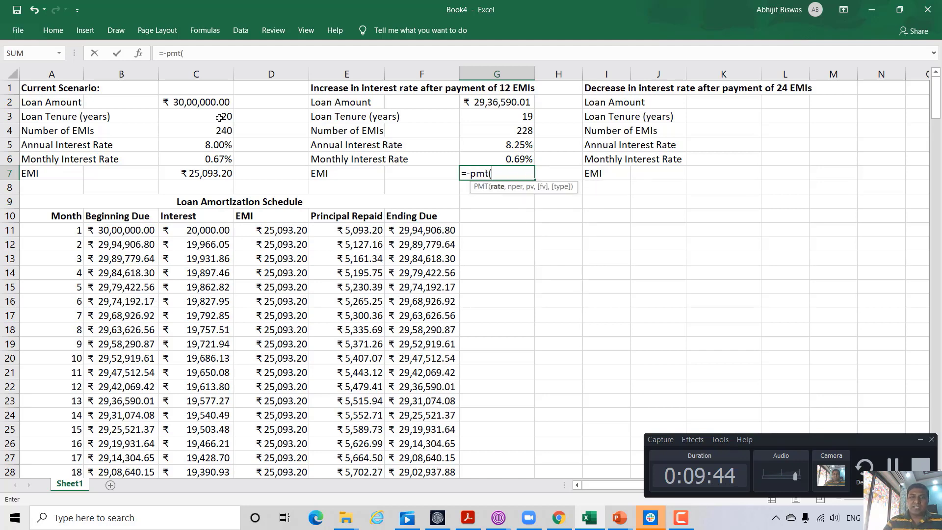
pyautogui.click(524, 158)
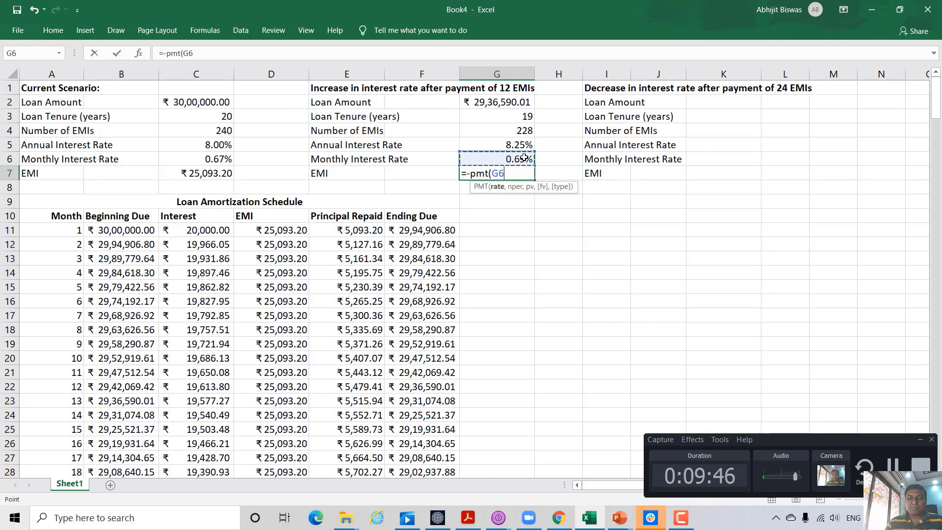
pyautogui.write(',')
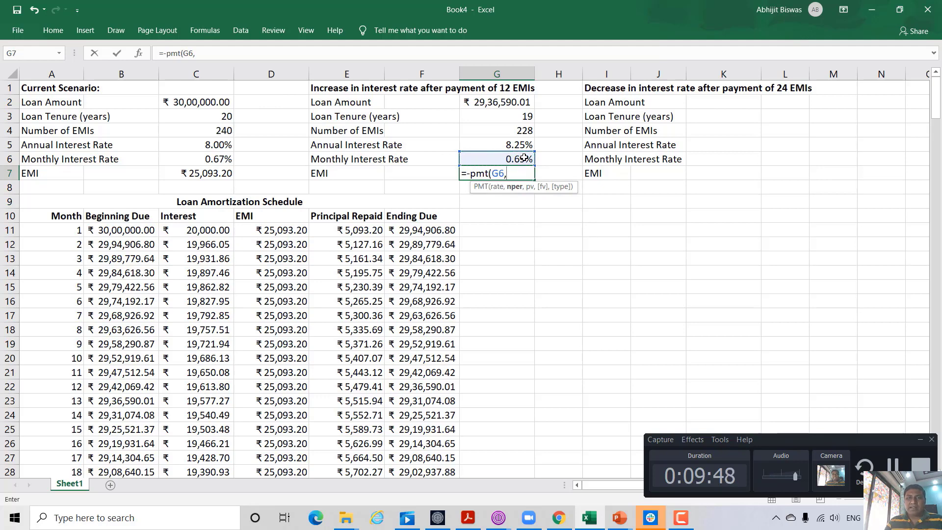
pyautogui.click(524, 132)
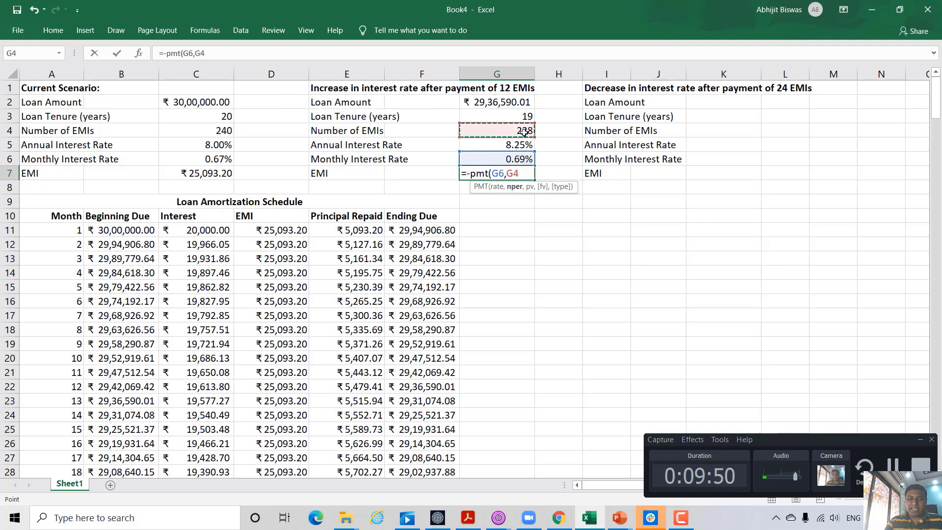
pyautogui.write(',')
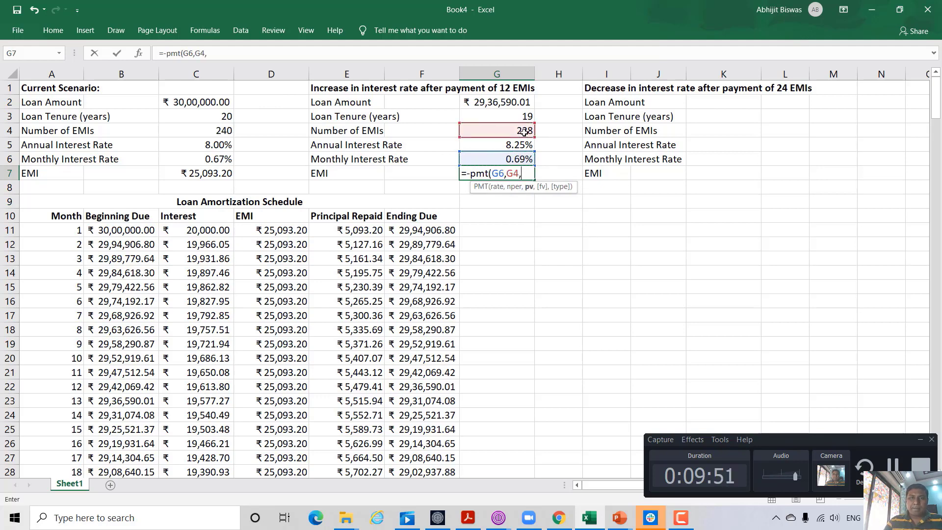
pyautogui.click(517, 102)
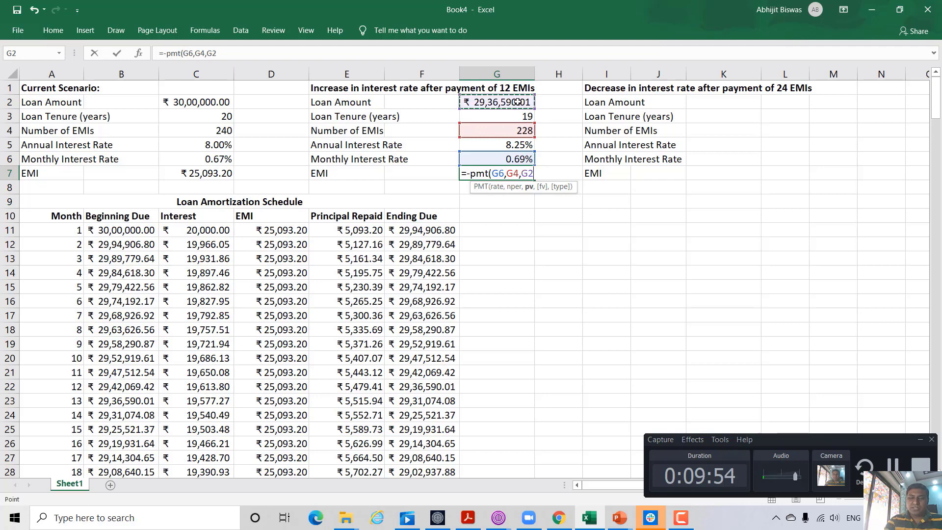
pyautogui.write(')')
pyautogui.press('Return')
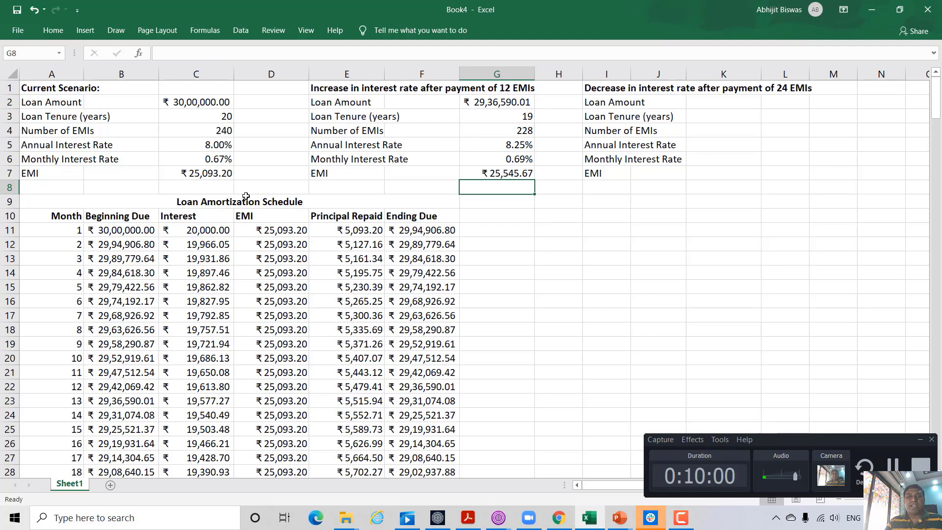
pyautogui.click(215, 175)
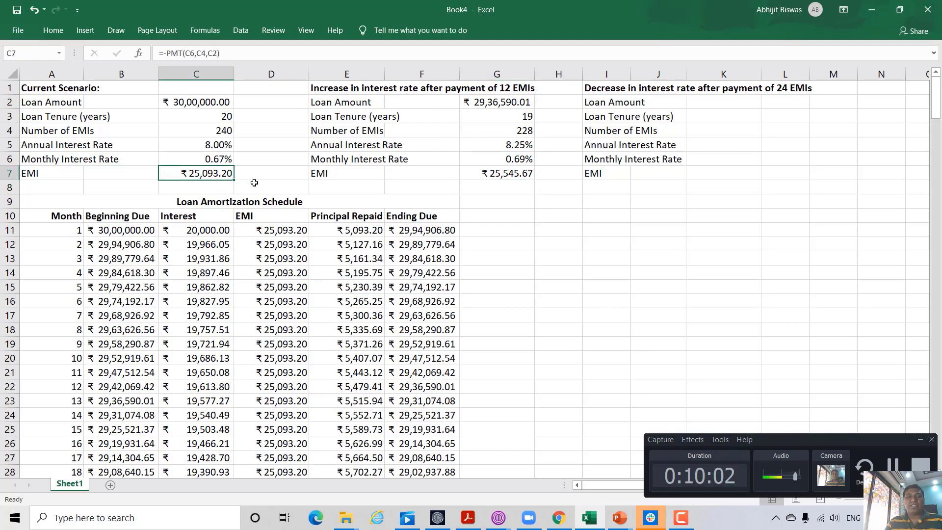
pyautogui.click(496, 175)
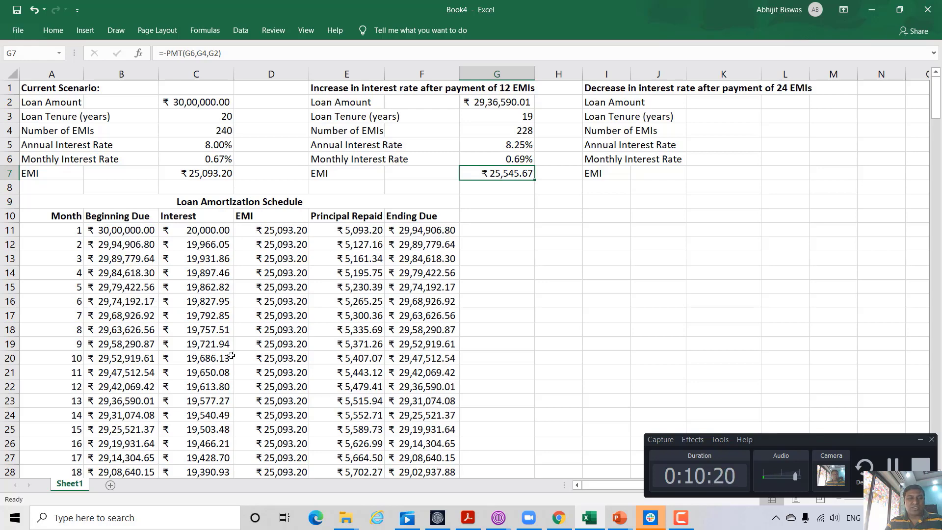
# Change the month 13 Interest formula in C23 to =B23*$G$6 so it uses the increased monthly rate
pyautogui.scroll(-2, 224, 369)
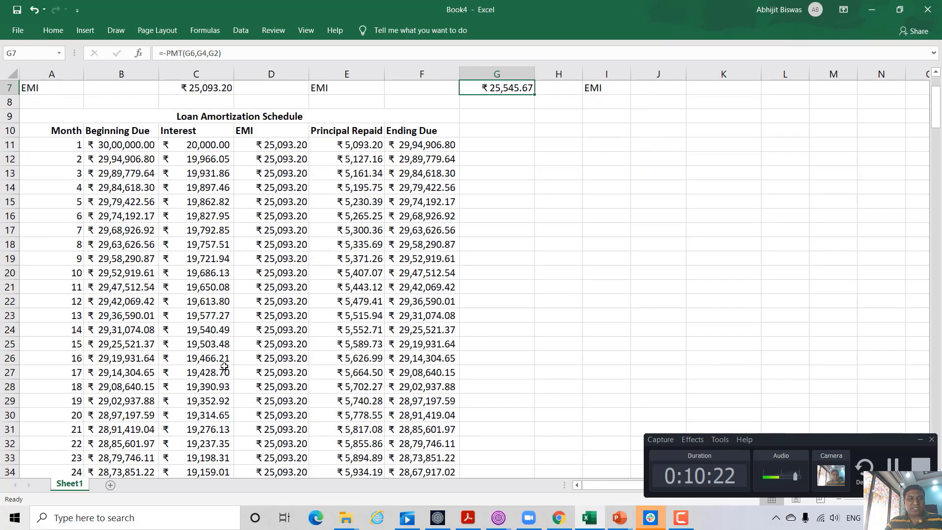
pyautogui.click(117, 318)
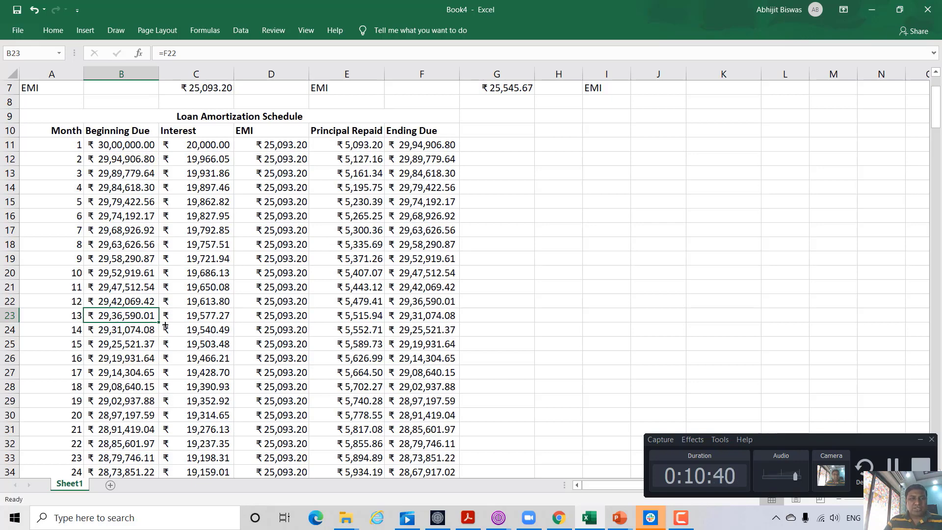
pyautogui.doubleClick(203, 317)
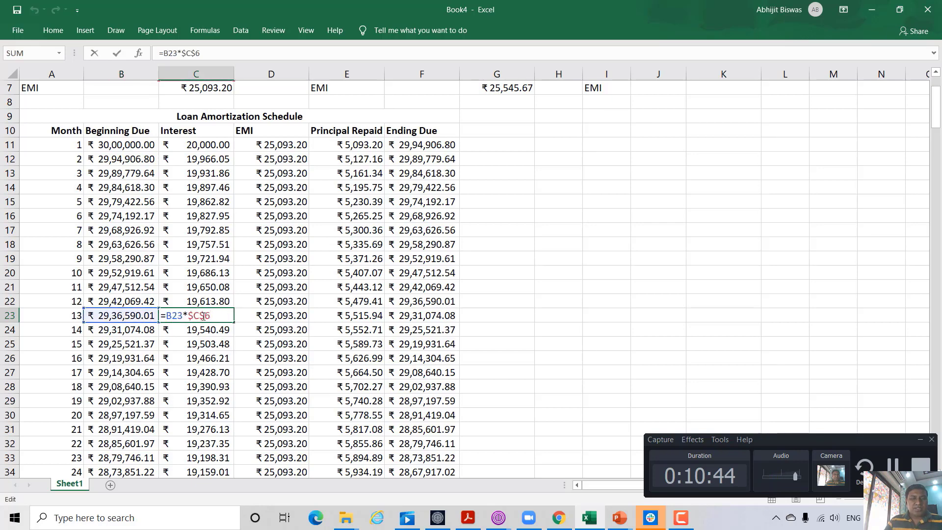
pyautogui.scroll(2, 250, 189)
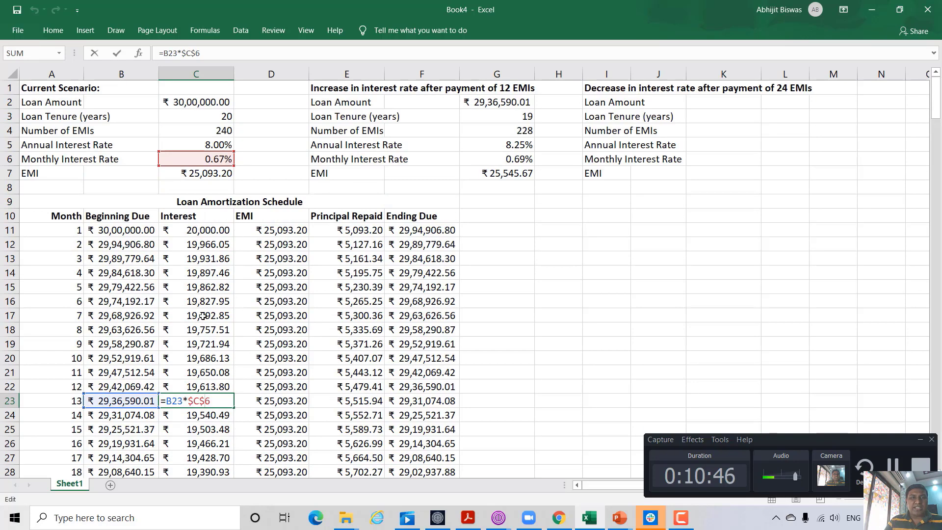
pyautogui.moveTo(234, 162); pyautogui.dragTo(514, 164)
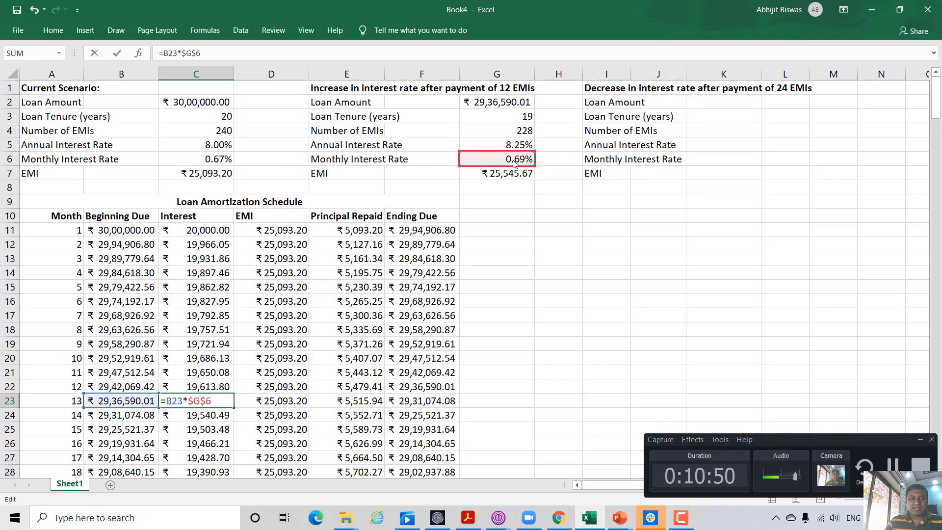
pyautogui.press('Return')
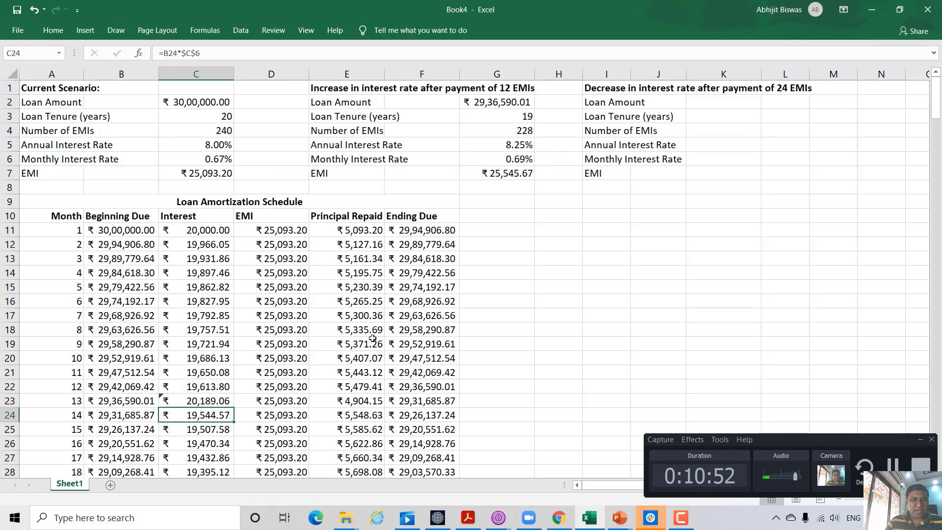
pyautogui.click(202, 399)
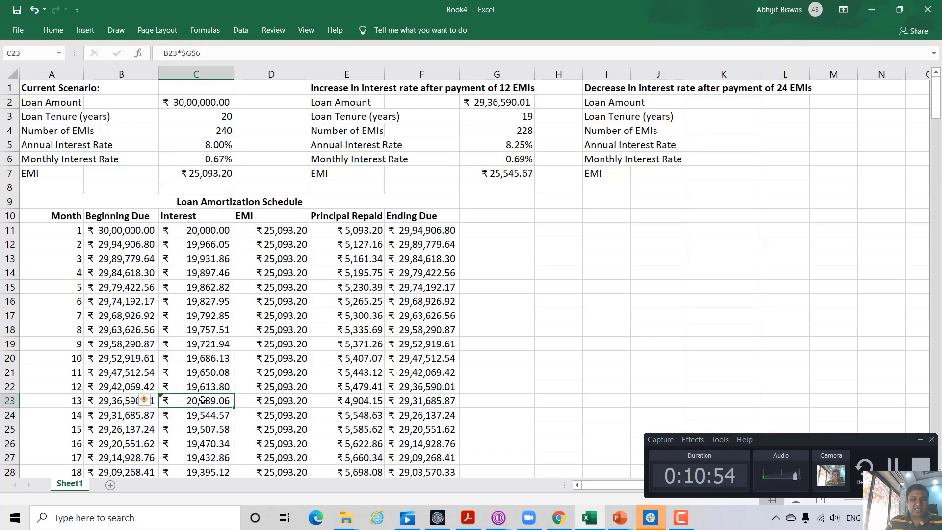
# Link the month 13 EMI in D23 to the increase scenario's EMI with =G7
pyautogui.click(273, 402)
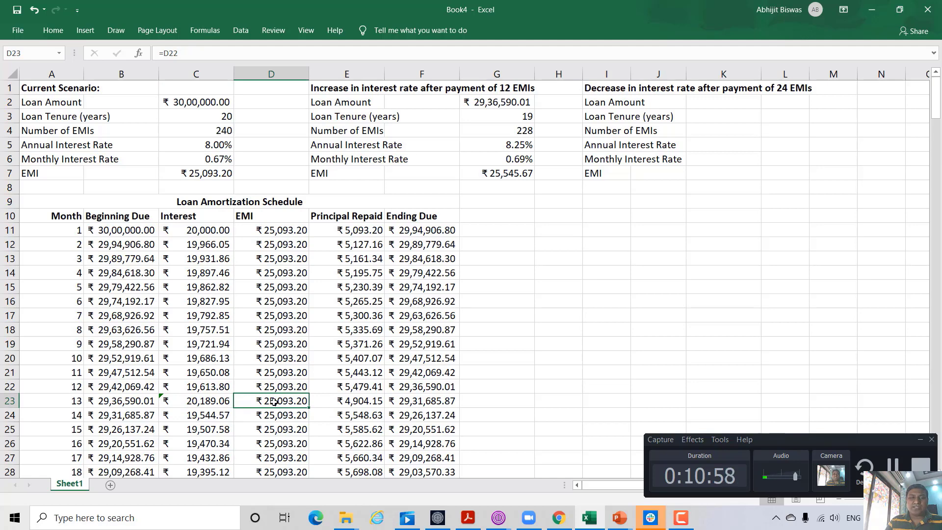
pyautogui.doubleClick(274, 401)
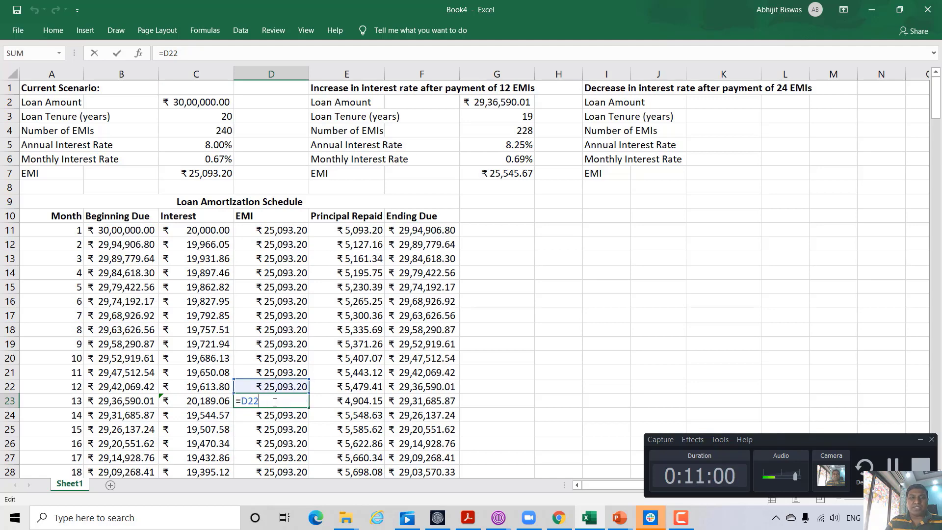
pyautogui.press('BackSpace')
pyautogui.press('BackSpace')
pyautogui.press('BackSpace')
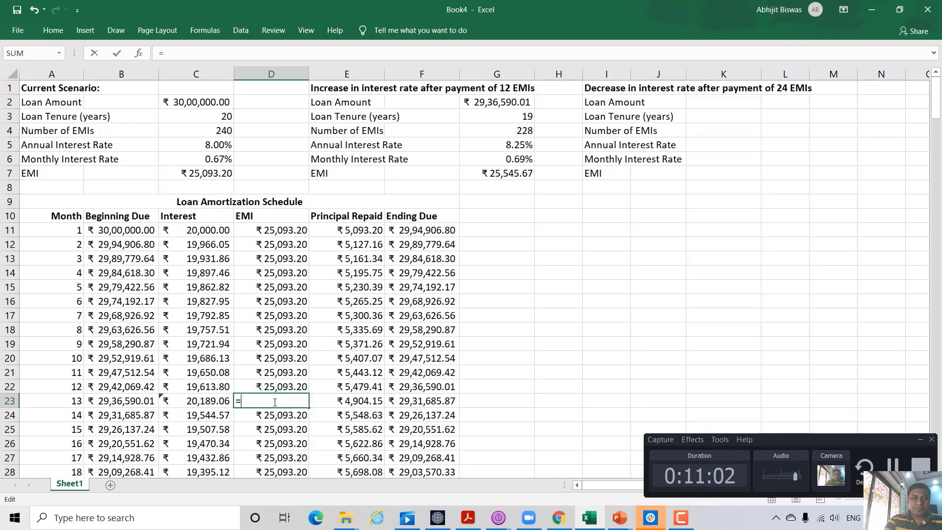
pyautogui.click(503, 171)
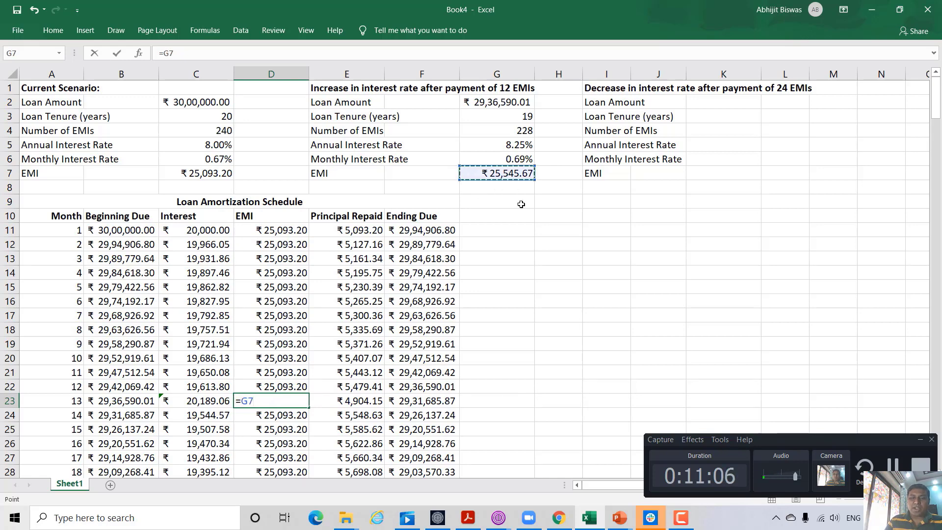
pyautogui.press('Return')
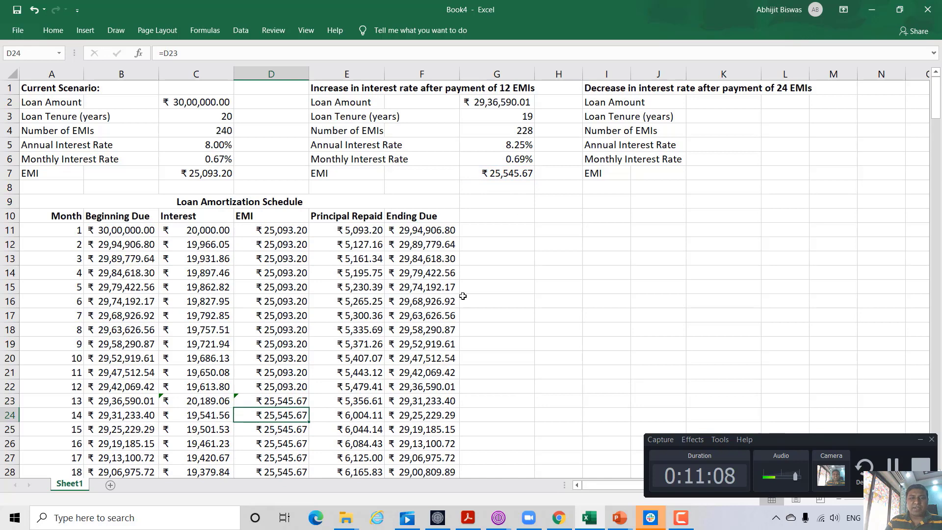
# Check the formulas for month 13's Principal Repaid and Ending Due in E23 and F23, and month 14's Beginning Due in B24
pyautogui.doubleClick(363, 402)
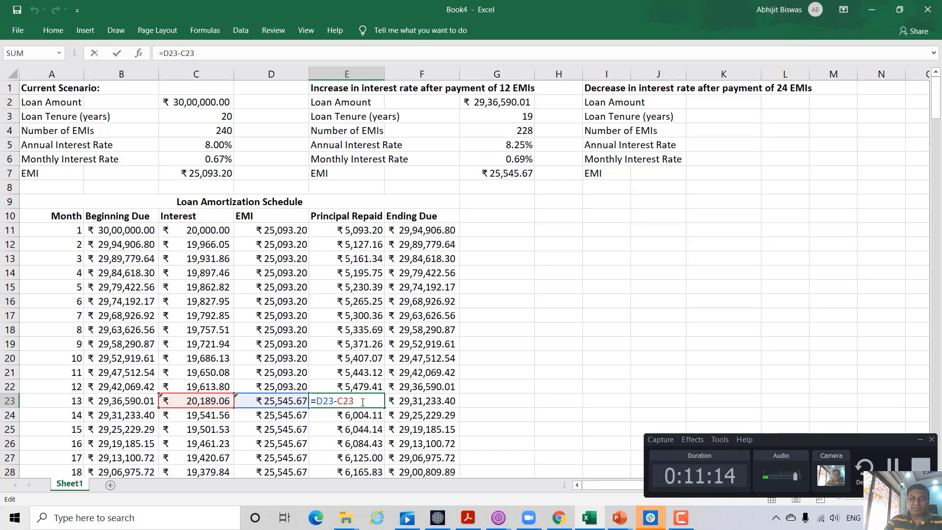
pyautogui.press('Return')
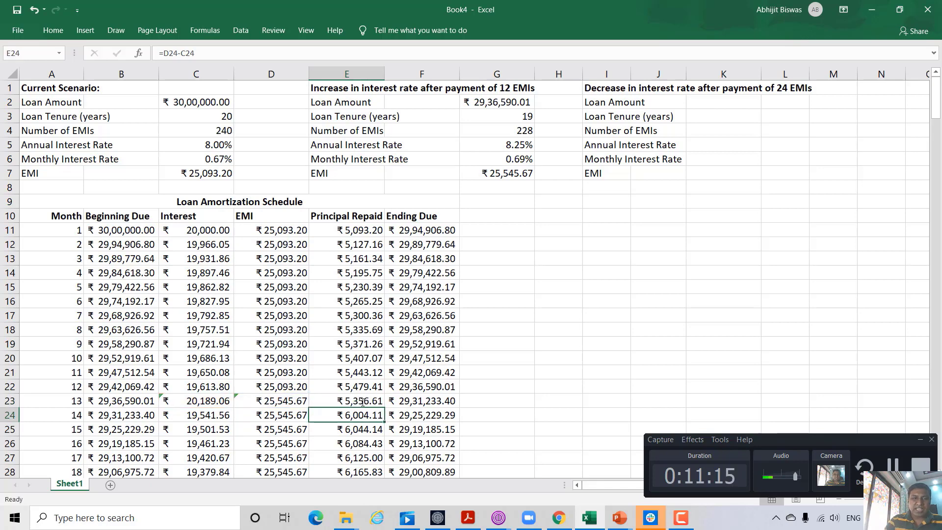
pyautogui.click(424, 402)
pyautogui.doubleClick(423, 403)
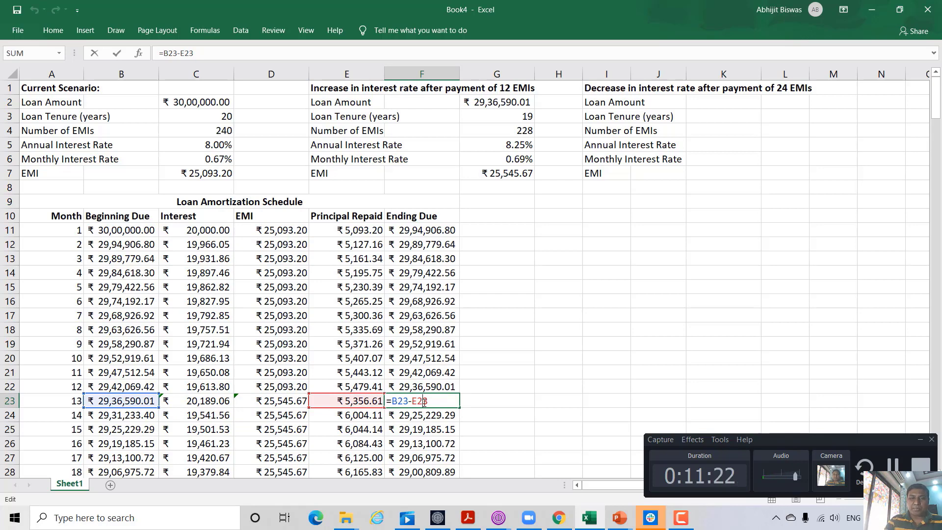
pyautogui.press('Return')
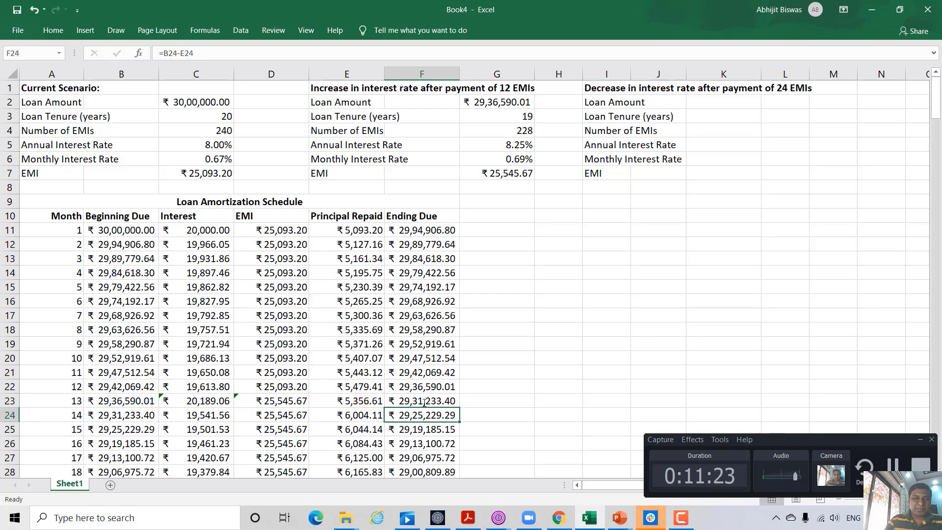
pyautogui.click(124, 415)
pyautogui.write('=F23')
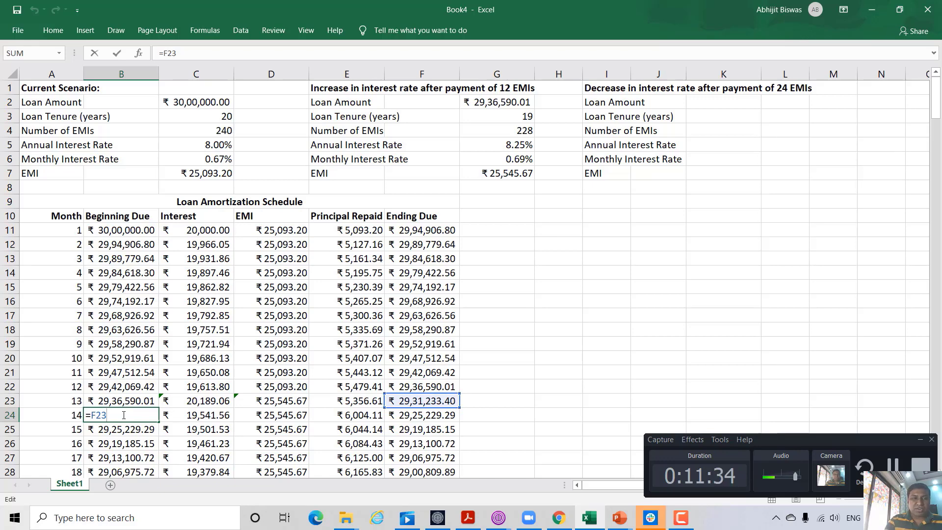
pyautogui.press('Return')
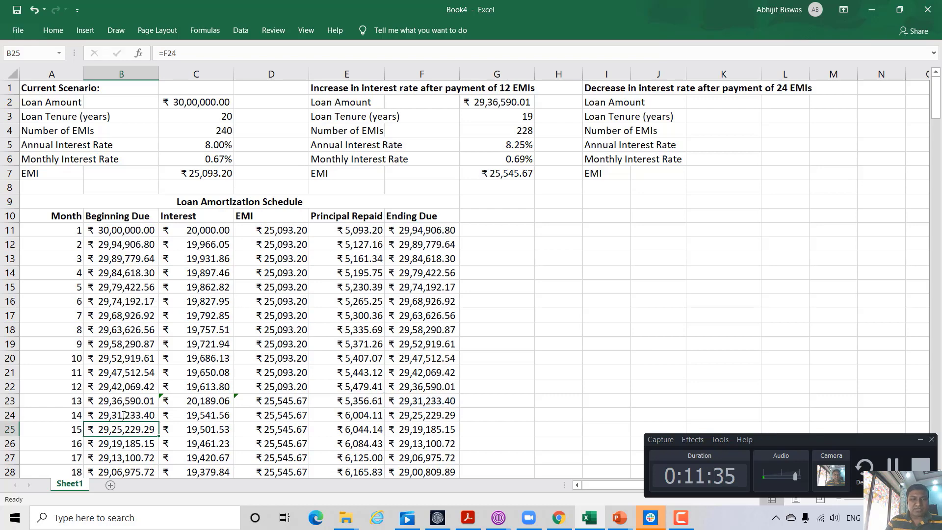
# Change the month 14 Interest formula in C24 to =B24*$G$6, using the increase scenario's monthly rate
pyautogui.doubleClick(205, 417)
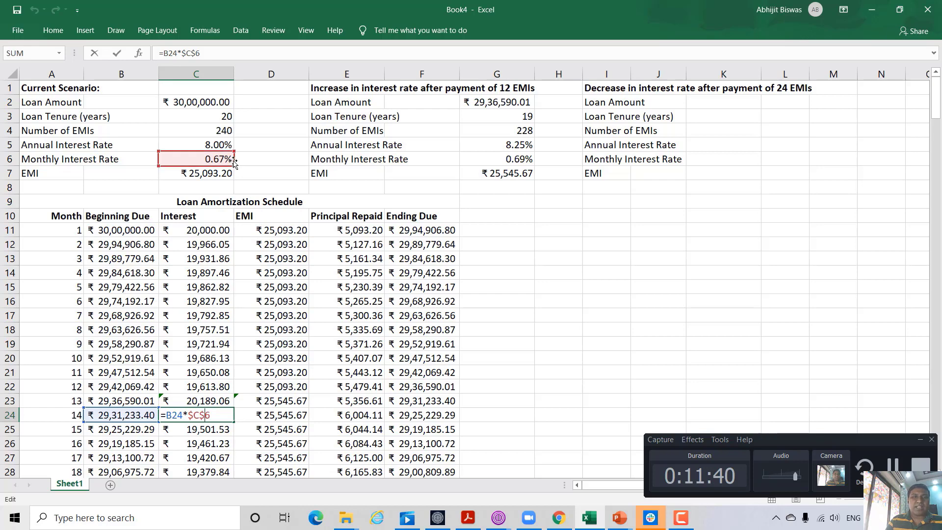
pyautogui.moveTo(234, 161); pyautogui.dragTo(482, 157)
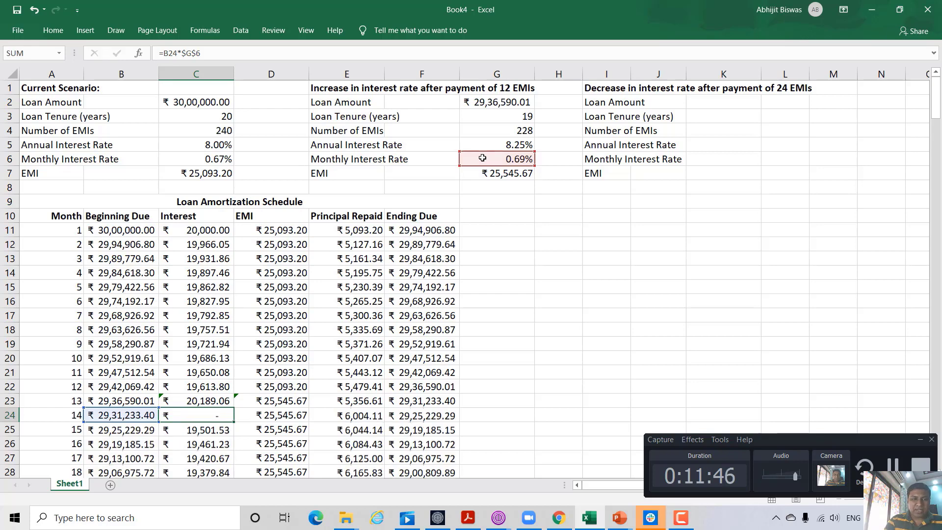
pyautogui.press('Return')
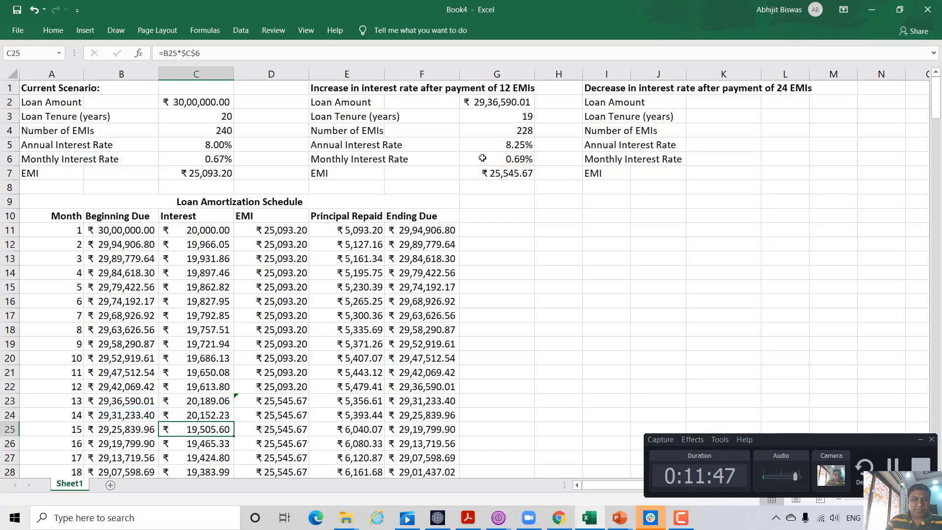
# Check the month 14 formulas for EMI, Principal Repaid and Ending Due in D24, E24 and F24
pyautogui.doubleClick(276, 414)
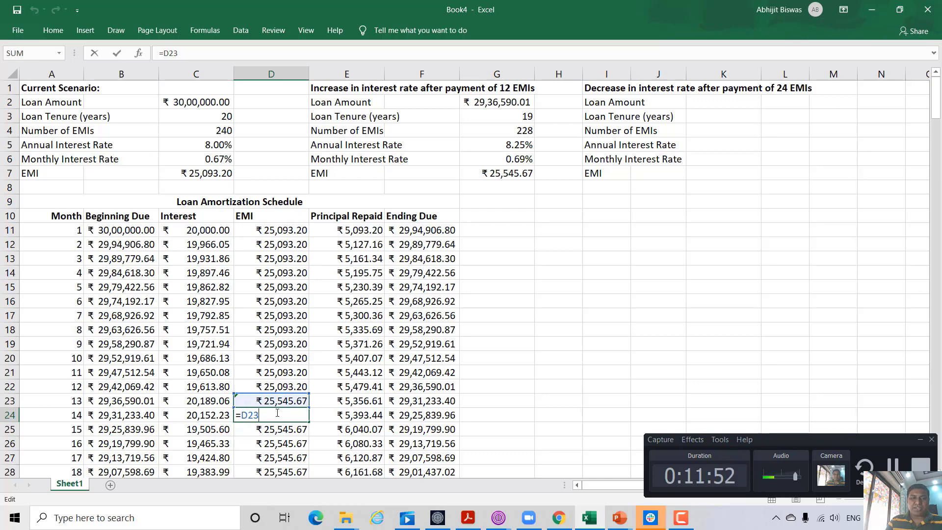
pyautogui.press('Return')
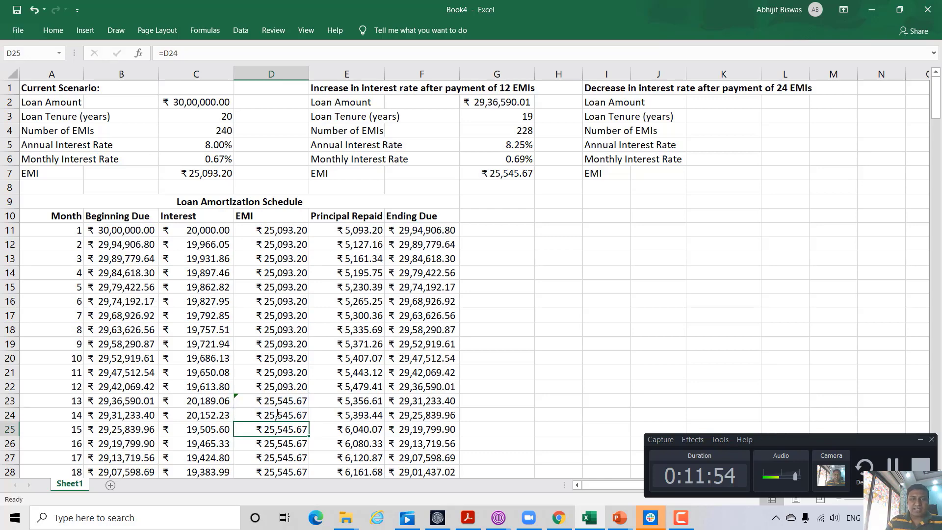
pyautogui.doubleClick(358, 418)
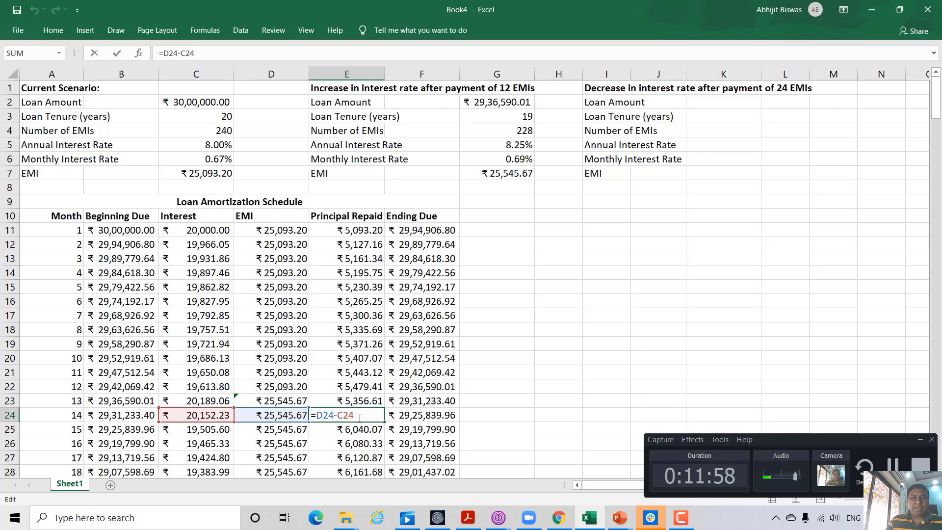
pyautogui.press('Return')
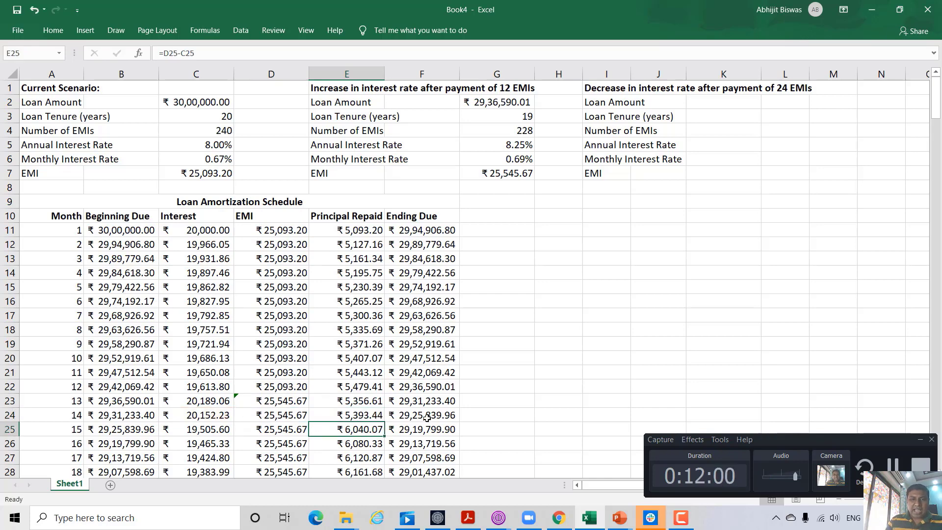
pyautogui.doubleClick(427, 416)
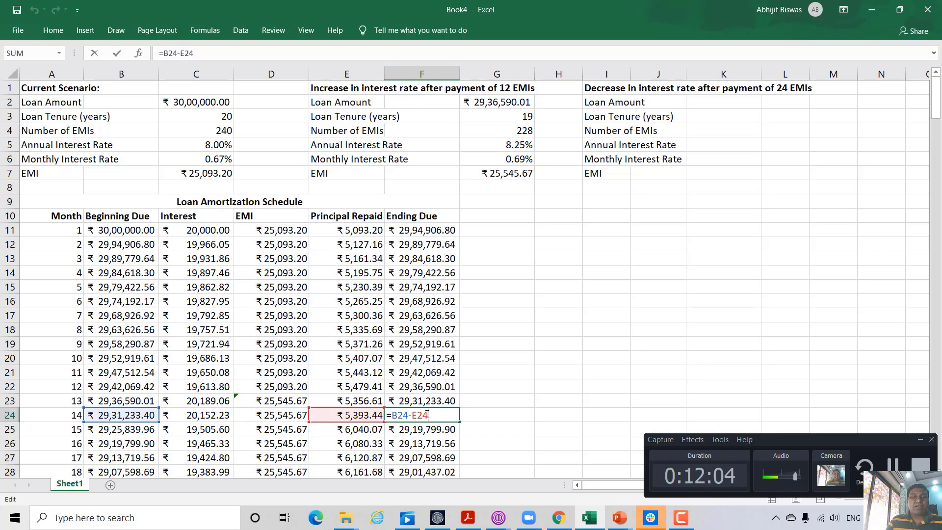
pyautogui.press('Return')
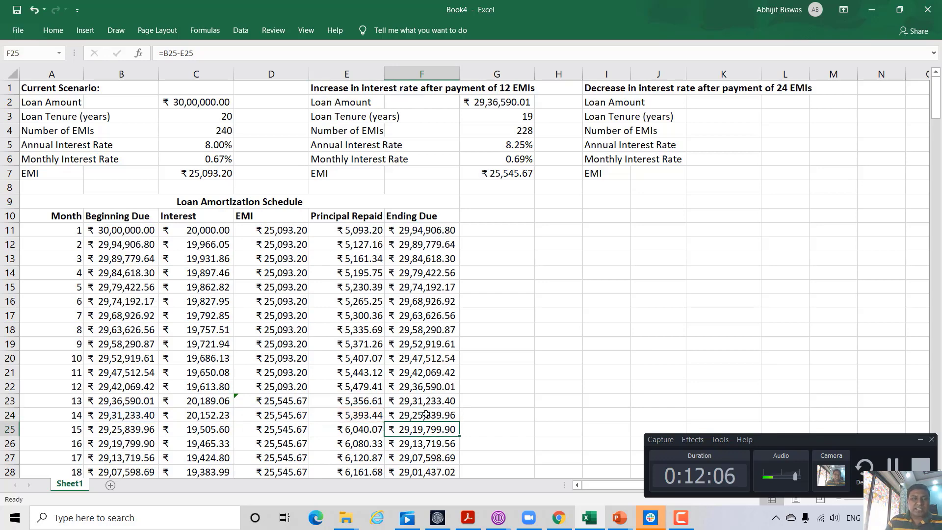
# Fill the month 14 formulas in B24:F24 down the amortization schedule through month 240
pyautogui.click(96, 416)
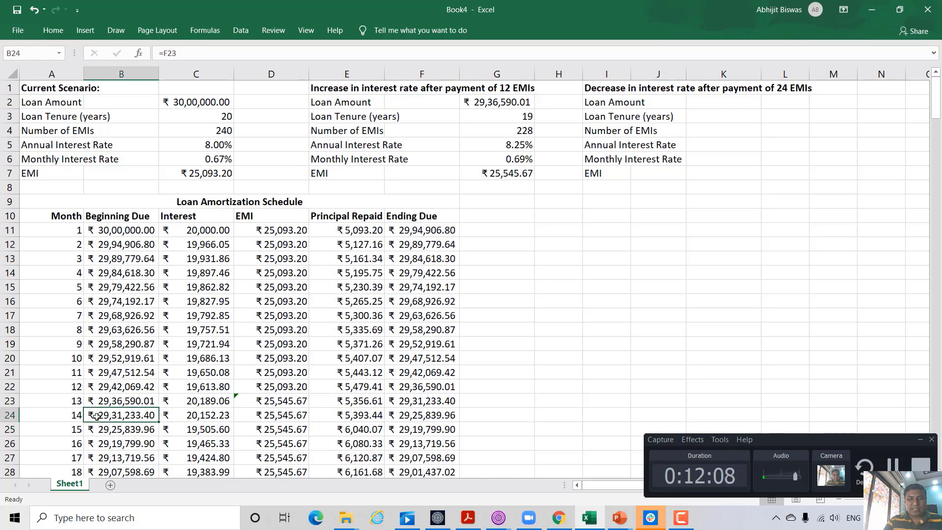
pyautogui.hotkey('shift', 'Right')
pyautogui.hotkey('shift', 'Right')
pyautogui.hotkey('shift', 'Right')
pyautogui.hotkey('shift', 'Right')
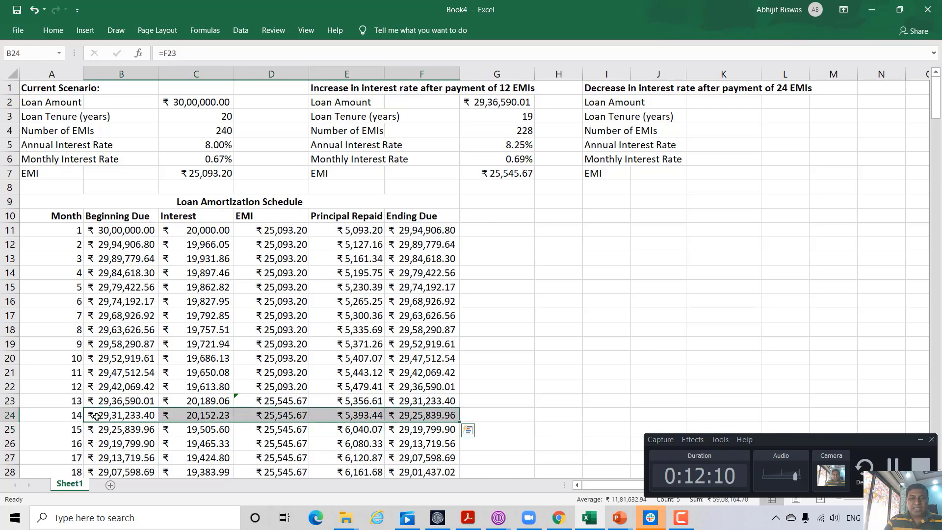
pyautogui.scroll(-1, 444, 410)
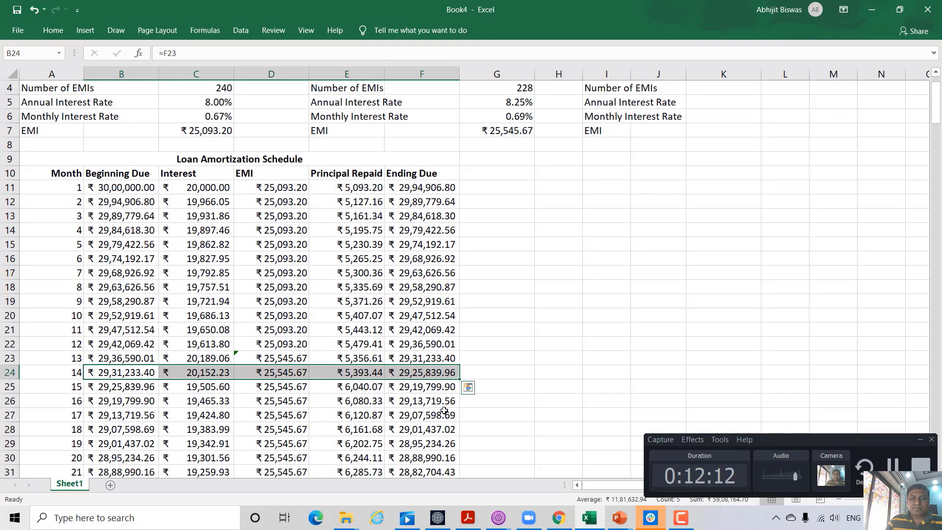
pyautogui.doubleClick(459, 378)
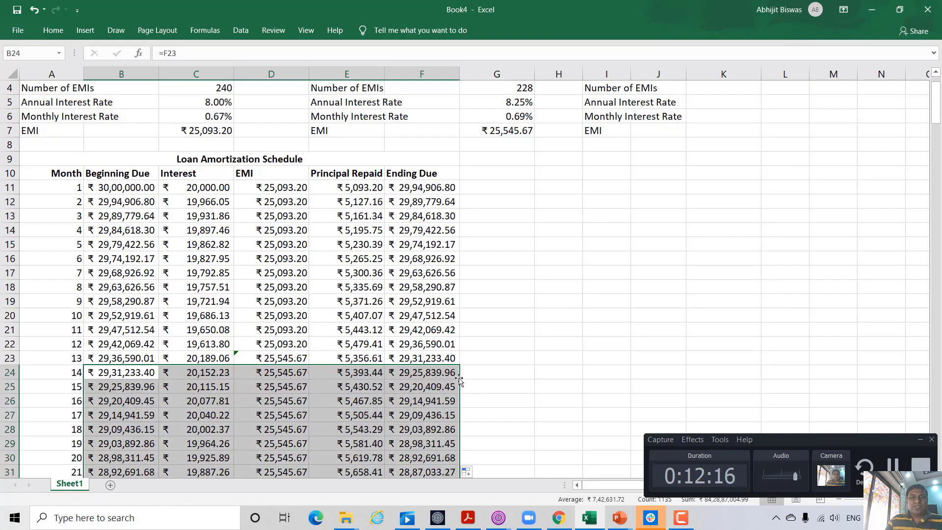
# Examine the refilled schedule down to month 240's Ending Due, then return to the scenario tables
pyautogui.scroll(-20, 459, 378)
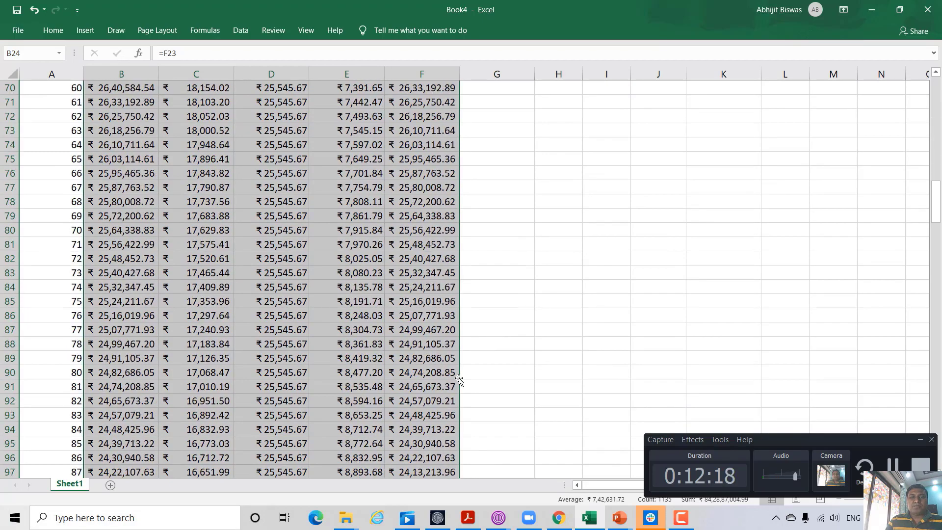
pyautogui.scroll(-18, 459, 378)
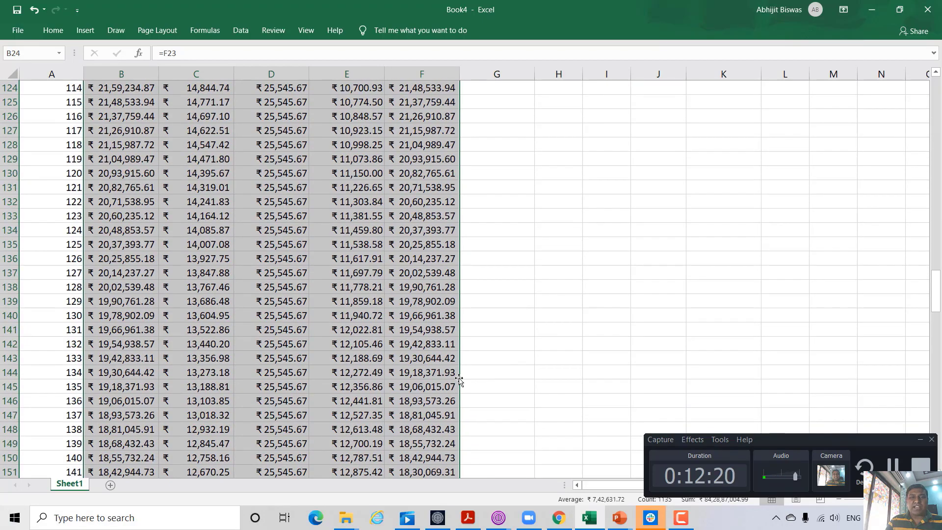
pyautogui.scroll(-20, 459, 378)
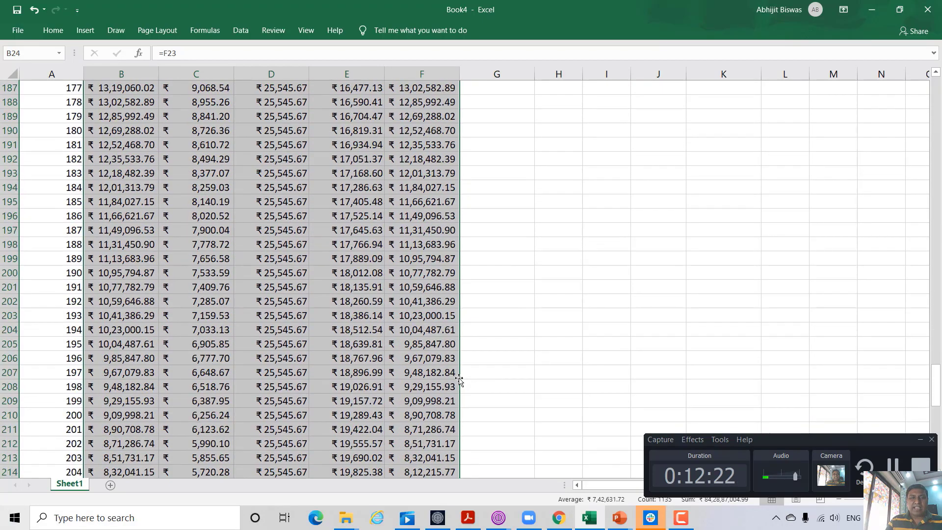
pyautogui.scroll(-13, 459, 378)
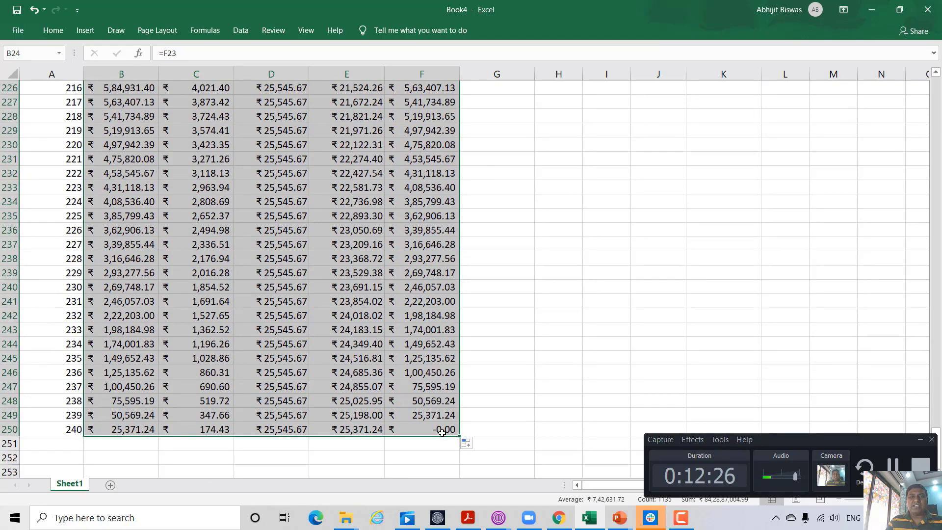
pyautogui.scroll(20, 442, 432)
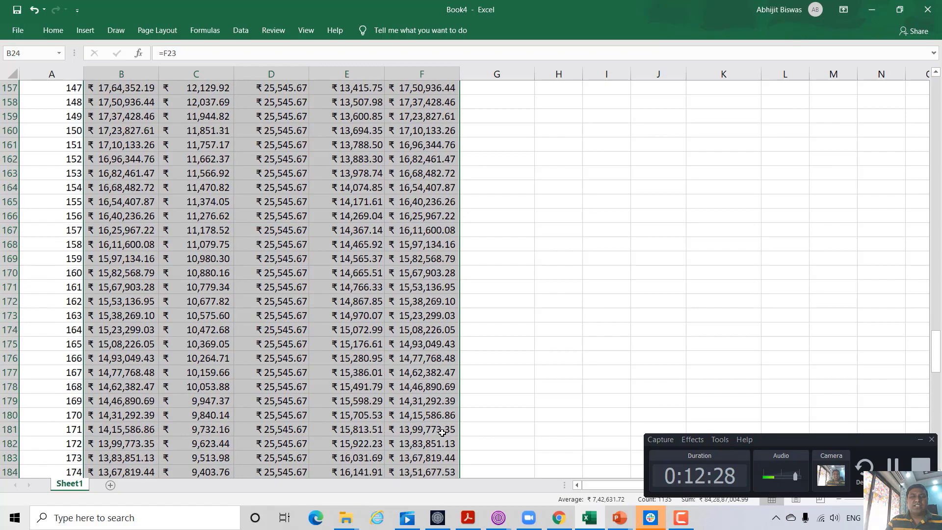
pyautogui.scroll(20, 442, 432)
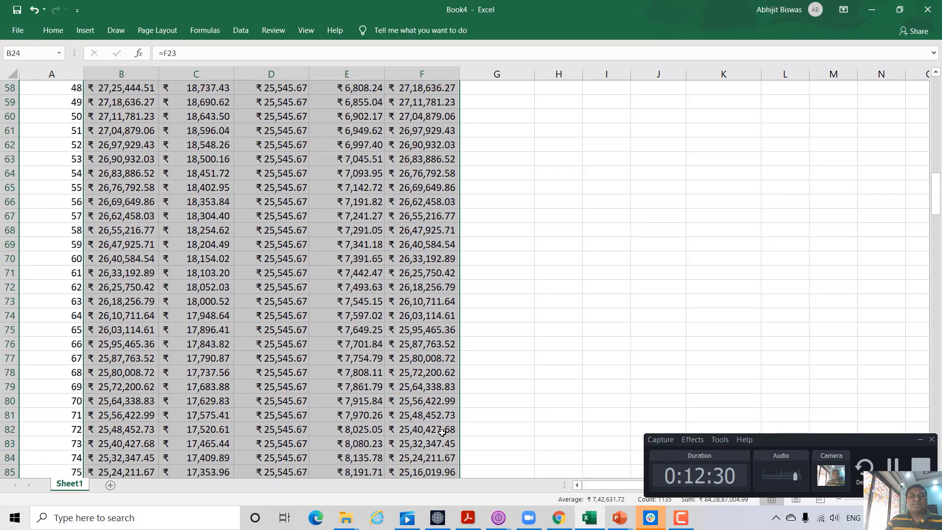
pyautogui.scroll(14, 441, 432)
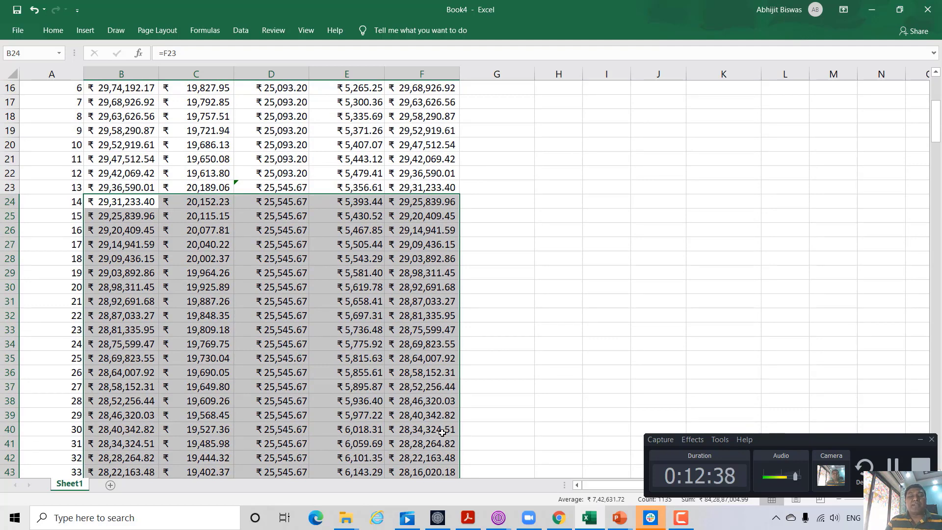
pyautogui.scroll(5, 442, 433)
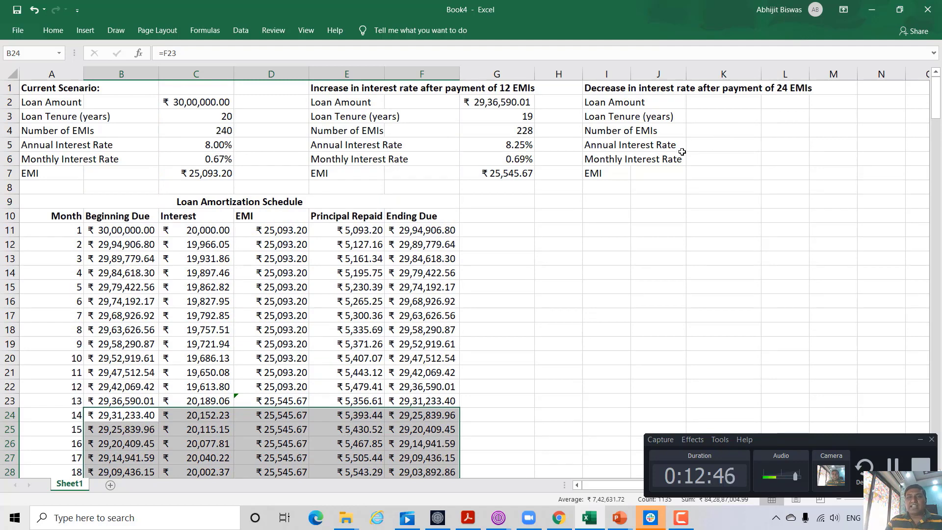
# Set the decrease scenario's Annual Interest Rate in K5 to 7.75%
pyautogui.click(725, 143)
pyautogui.write('7.')
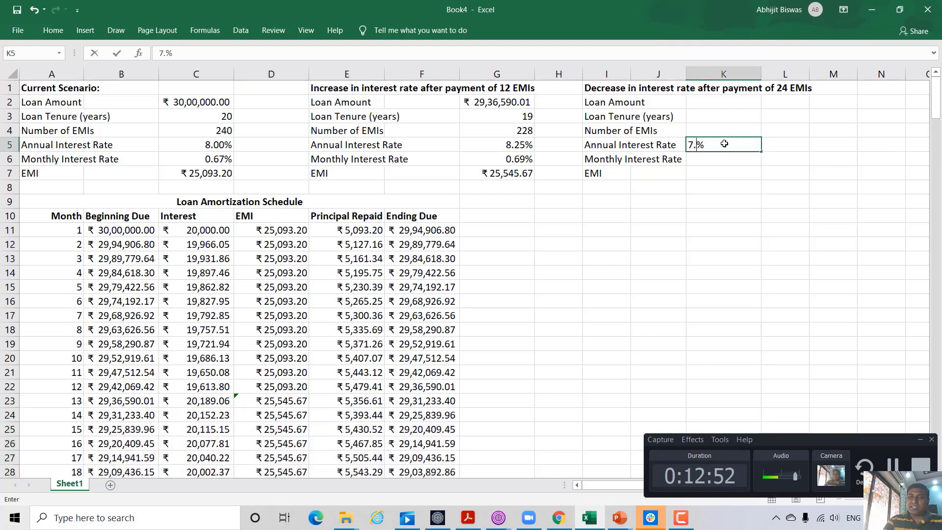
pyautogui.write('75')
pyautogui.press('Return')
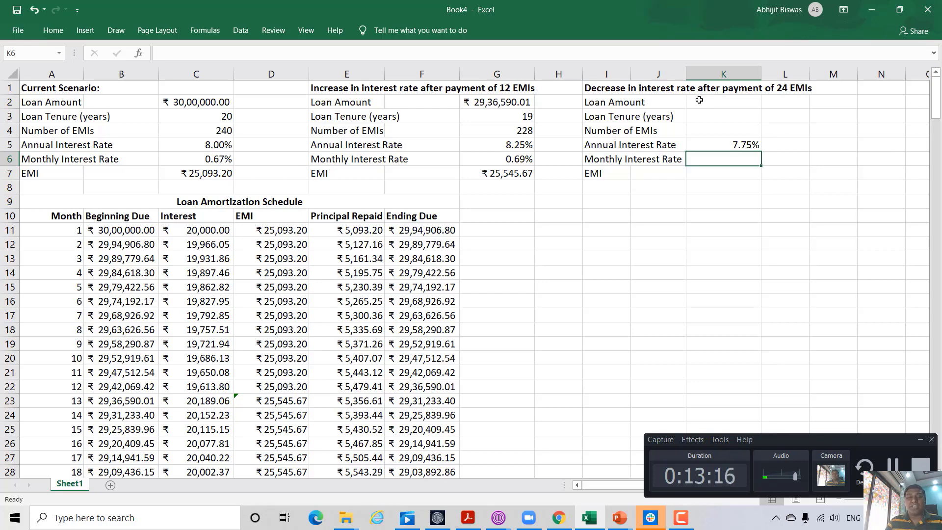
# Link the decrease scenario's Loan Amount in K2 to month 24's Ending Due with =F34
pyautogui.scroll(-9, 533, 293)
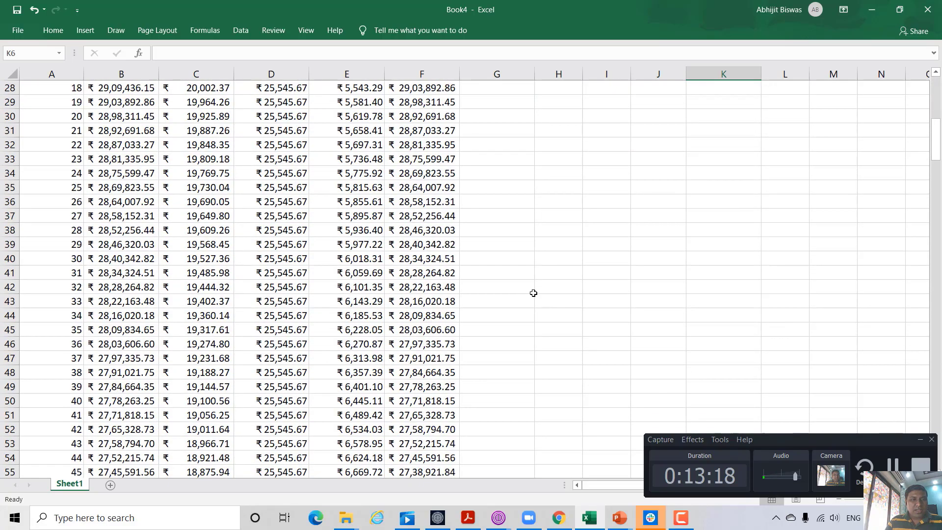
pyautogui.scroll(1, 533, 293)
pyautogui.scroll(2, 533, 293)
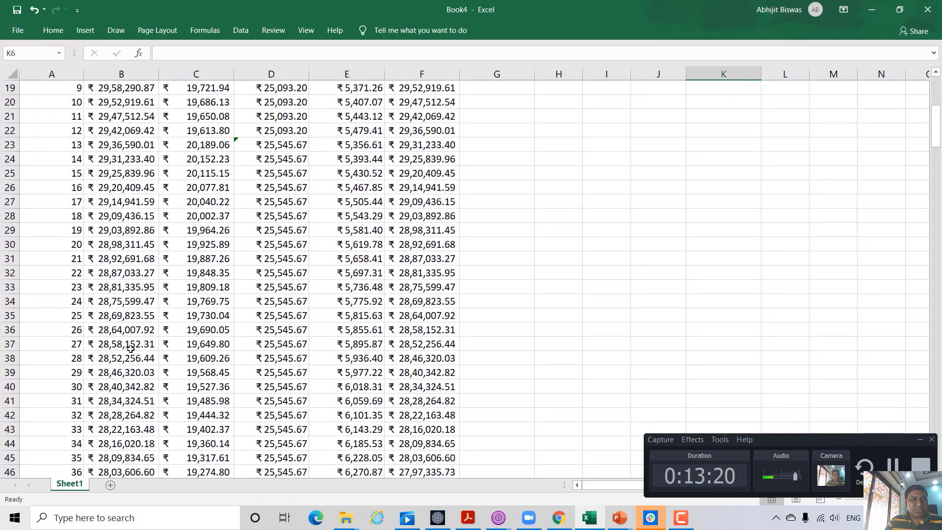
pyautogui.moveTo(68, 303); pyautogui.dragTo(406, 304)
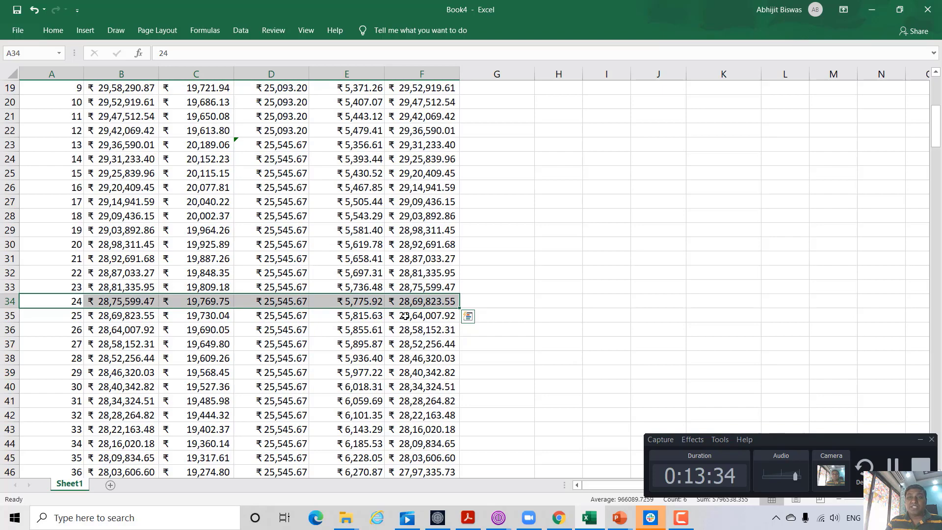
pyautogui.scroll(6, 405, 315)
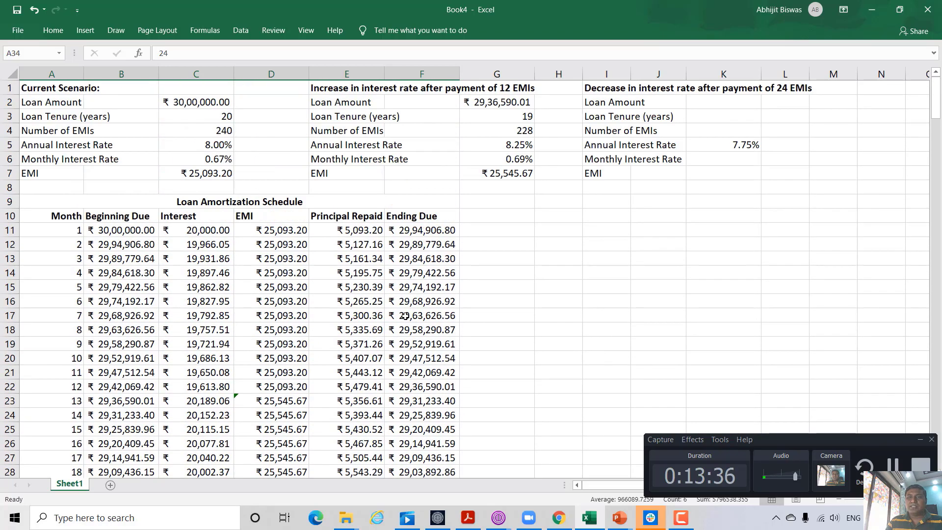
pyautogui.click(713, 101)
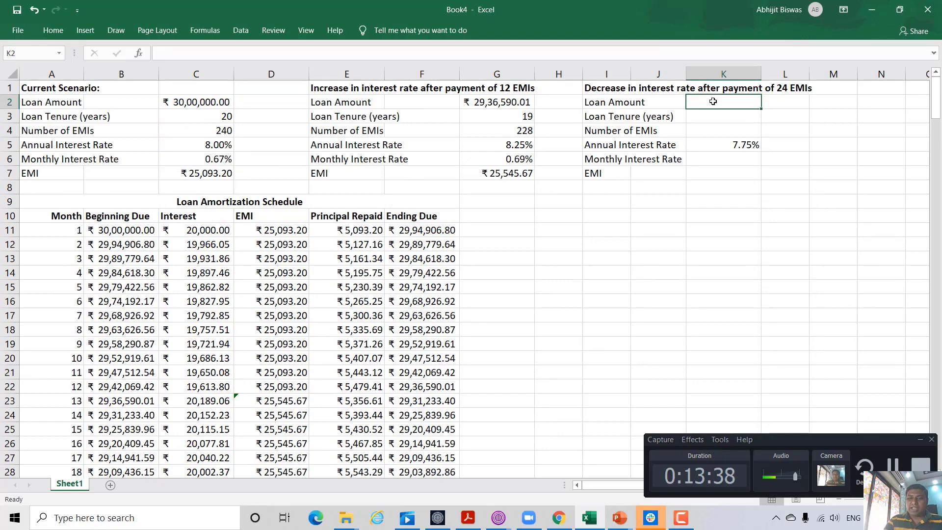
pyautogui.write('=')
pyautogui.scroll(-3, 349, 329)
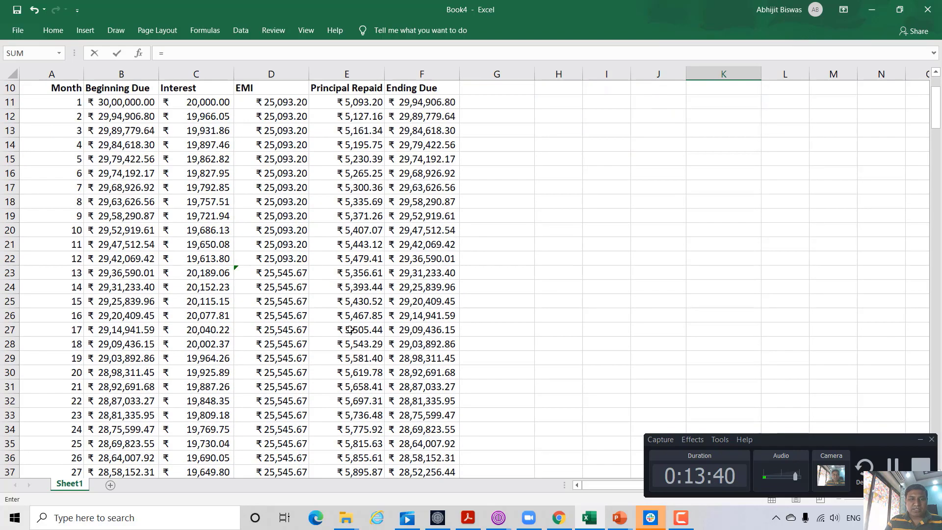
pyautogui.scroll(-2, 349, 329)
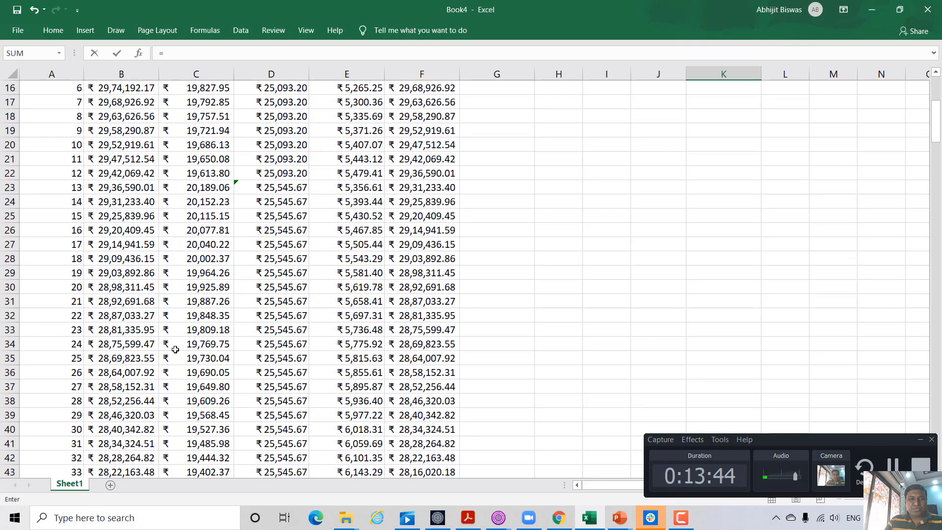
pyautogui.click(428, 343)
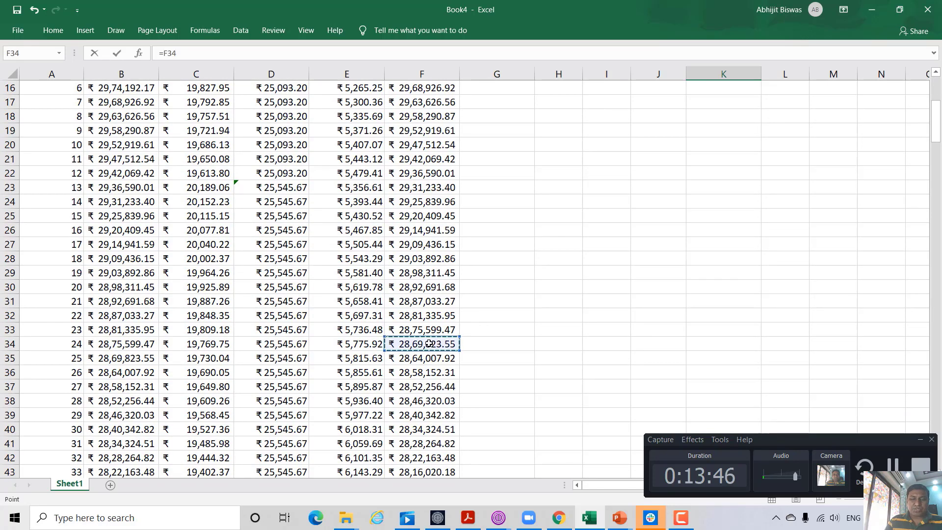
pyautogui.press('Return')
pyautogui.scroll(1, 429, 344)
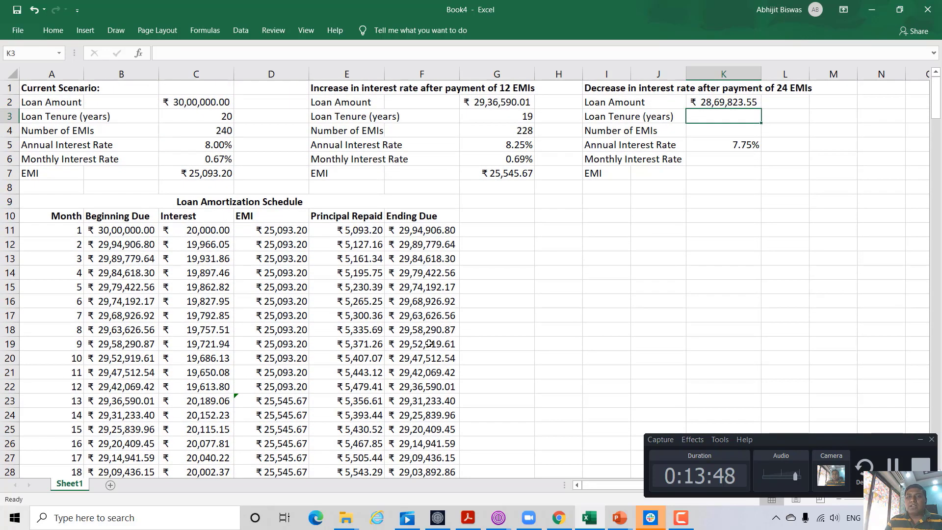
# Calculate the decrease scenario's Loan Tenure in K3 with =C3-2
pyautogui.write('=')
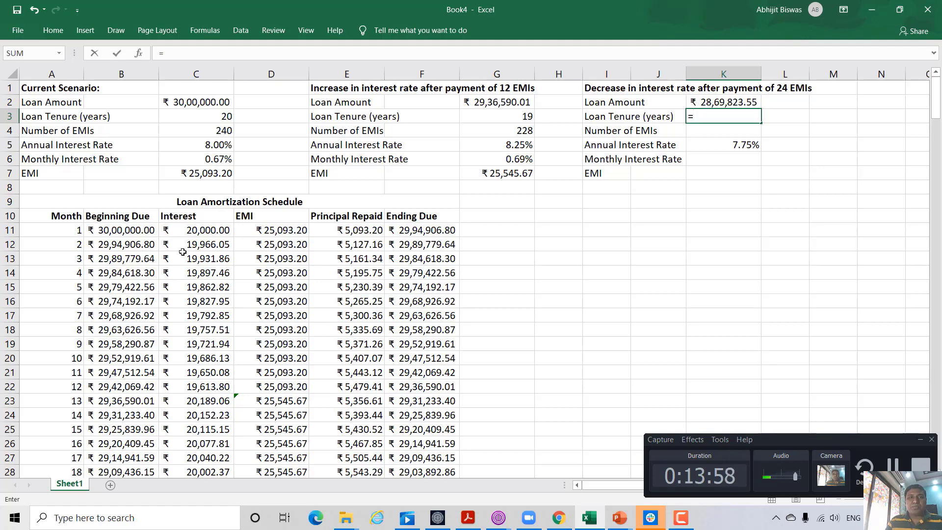
pyautogui.click(215, 118)
pyautogui.write('-2')
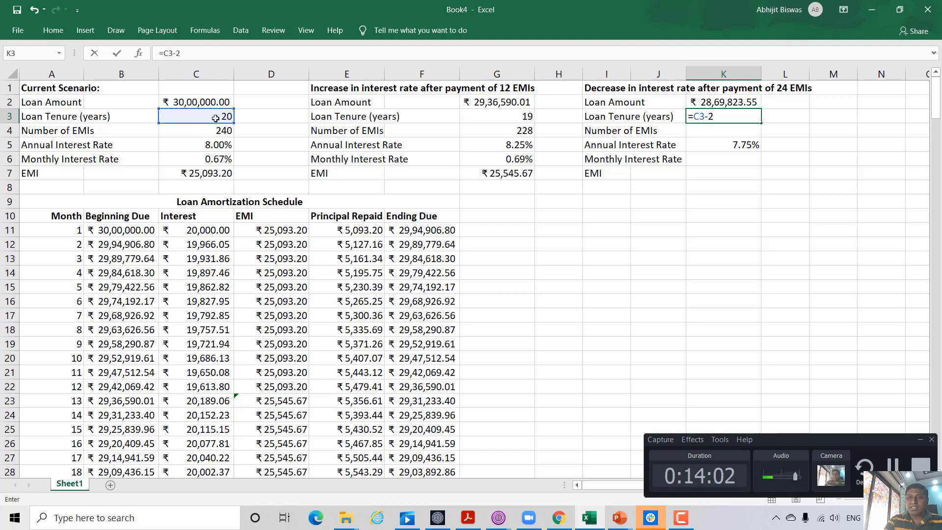
pyautogui.press('Return')
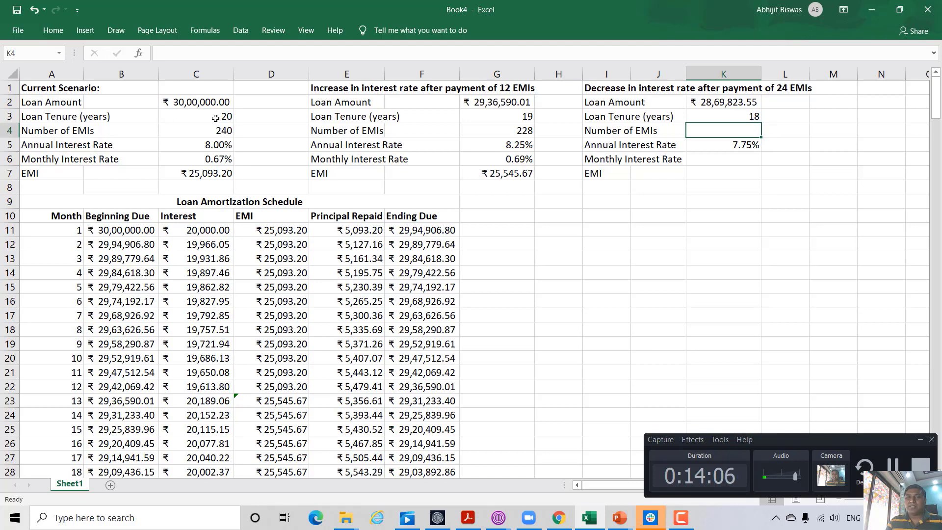
# Calculate the decrease scenario's Number of EMIs in K4 by multiplying the tenure in K3 by 12
pyautogui.write('=')
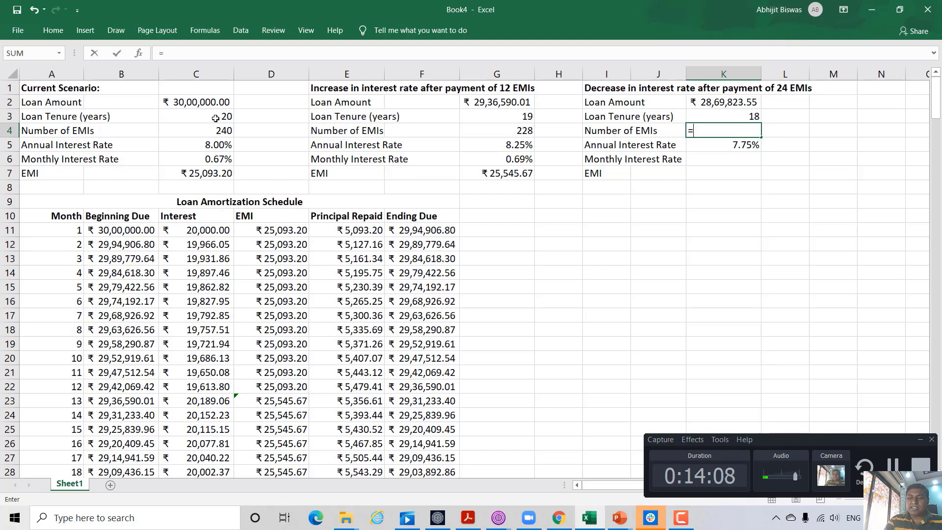
pyautogui.press('Up')
pyautogui.write('*')
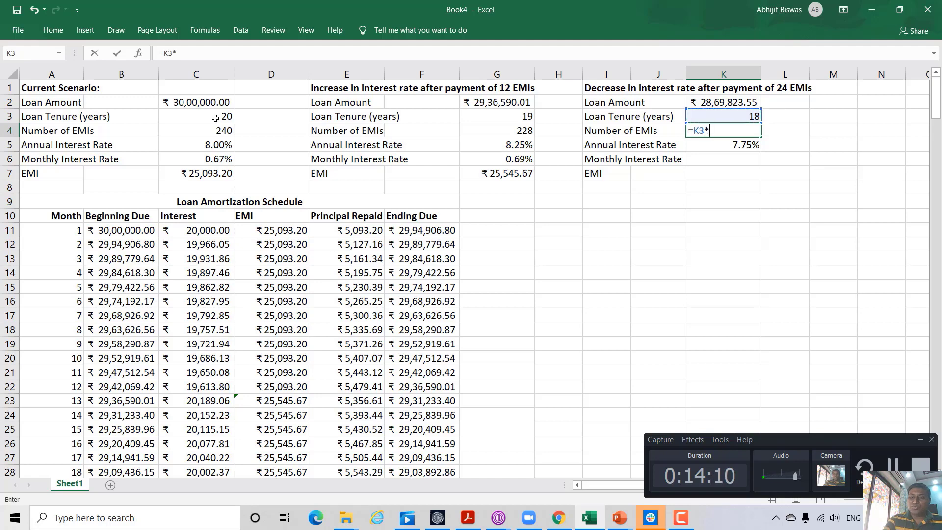
pyautogui.press('Return')
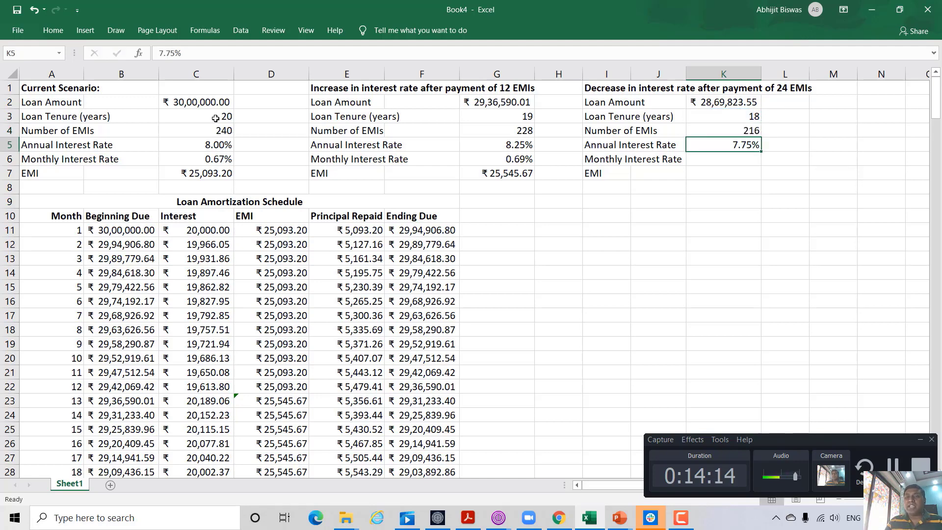
# Calculate the decrease scenario's Monthly Interest Rate in K6 with =K5/12
pyautogui.press('Return')
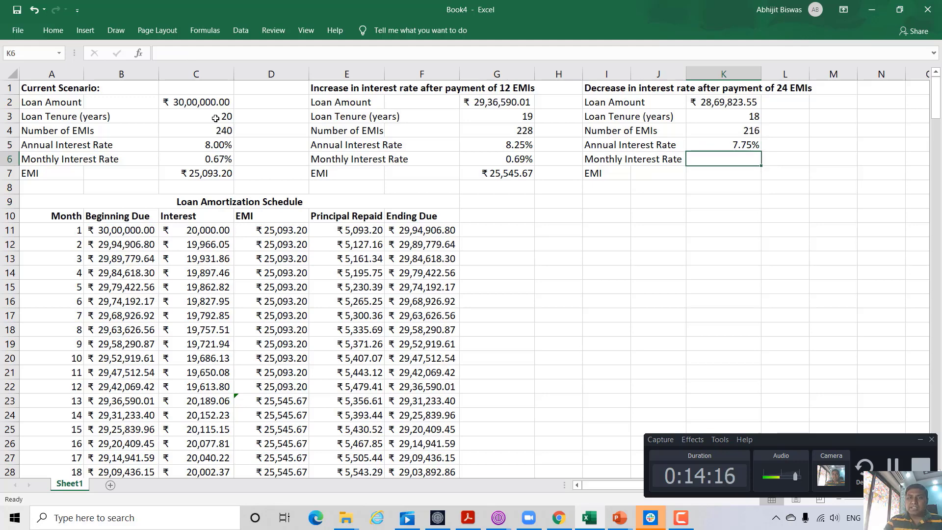
pyautogui.write('=')
pyautogui.press('Up')
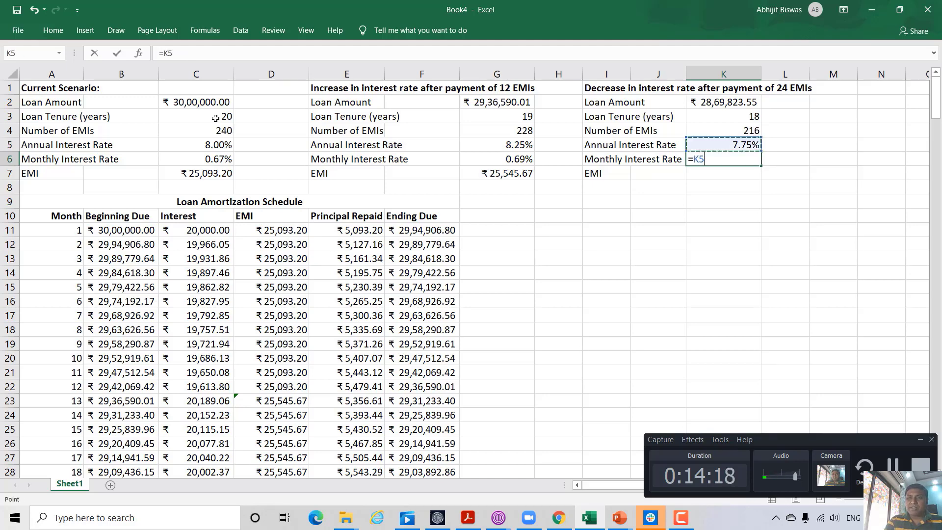
pyautogui.write('/12')
pyautogui.press('Return')
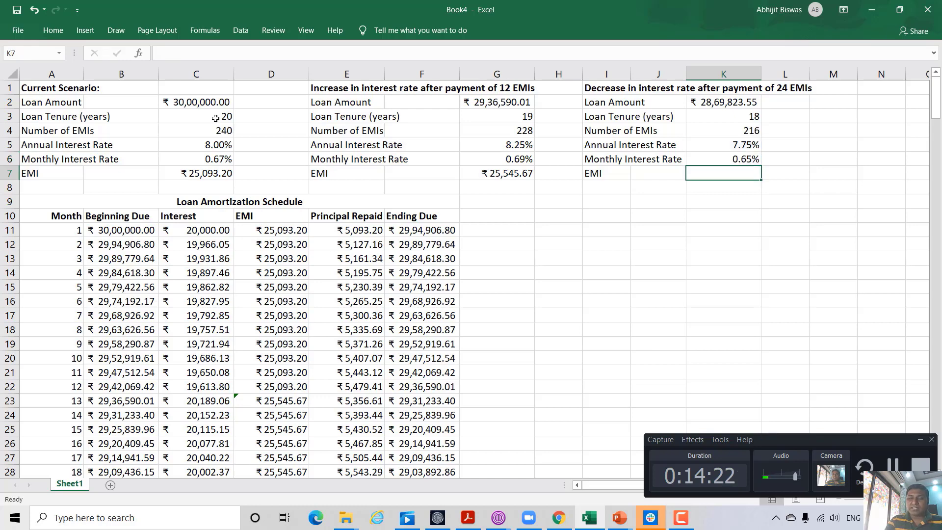
# Calculate the decrease scenario's EMI in K7 with =-PMT(K6,K4,K2)
pyautogui.write('=-pmt')
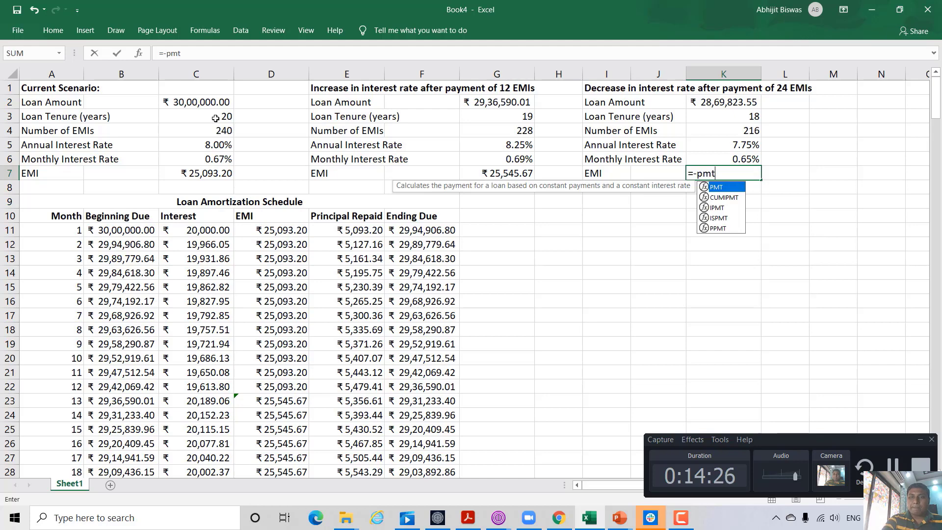
pyautogui.write('(')
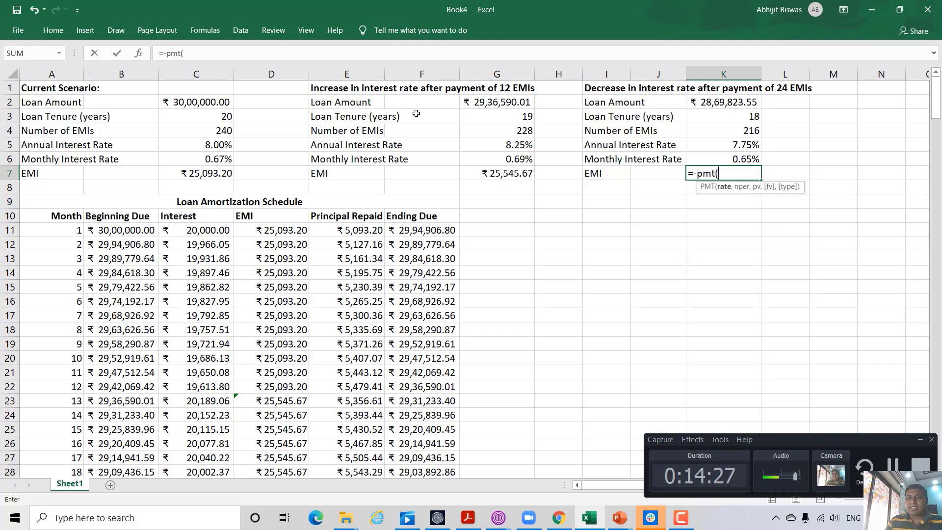
pyautogui.click(750, 158)
pyautogui.write(',')
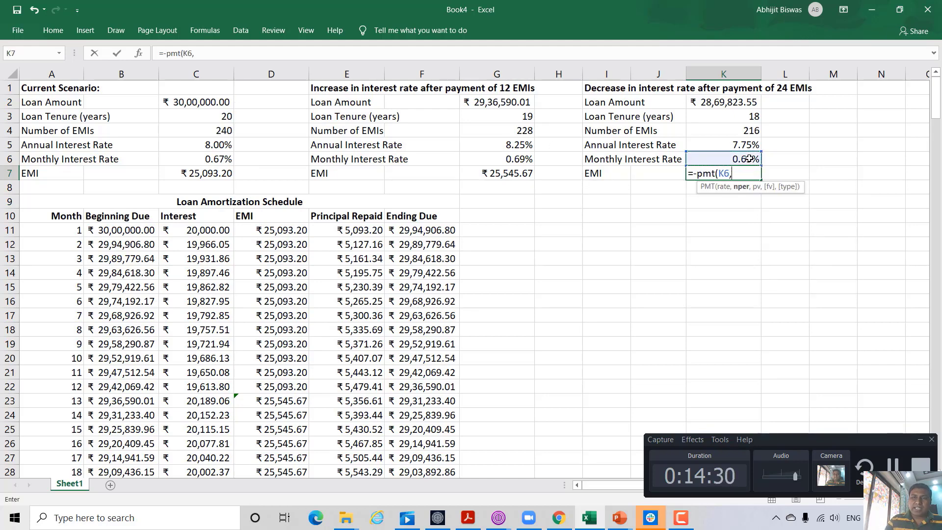
pyautogui.click(753, 130)
pyautogui.write(',')
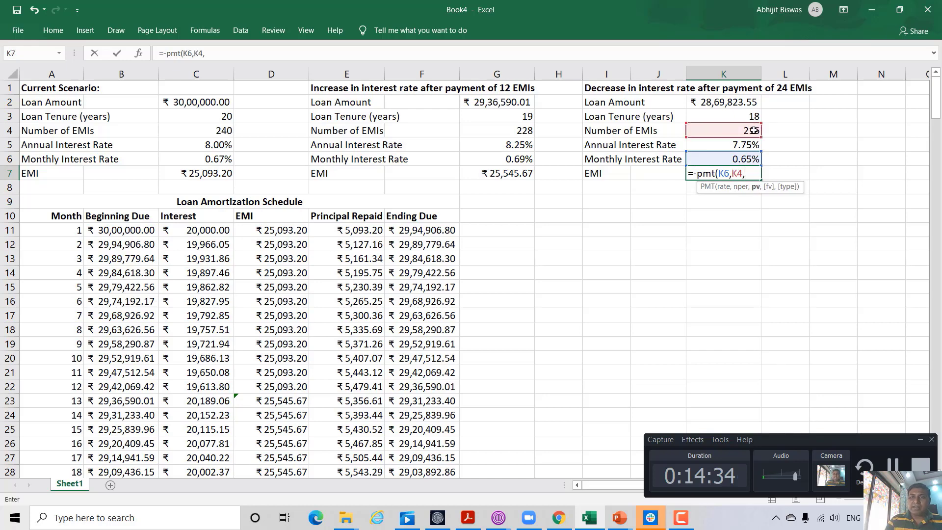
pyautogui.click(744, 104)
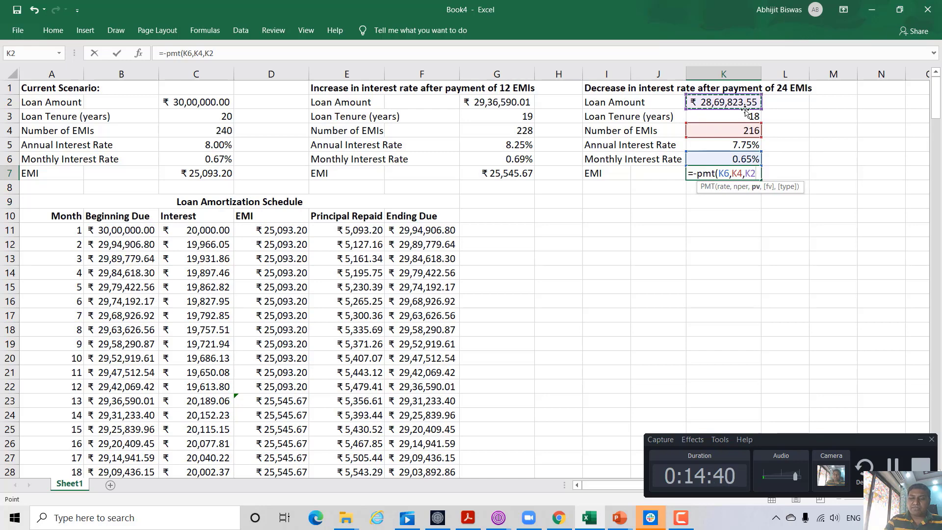
pyautogui.write(')')
pyautogui.press('Return')
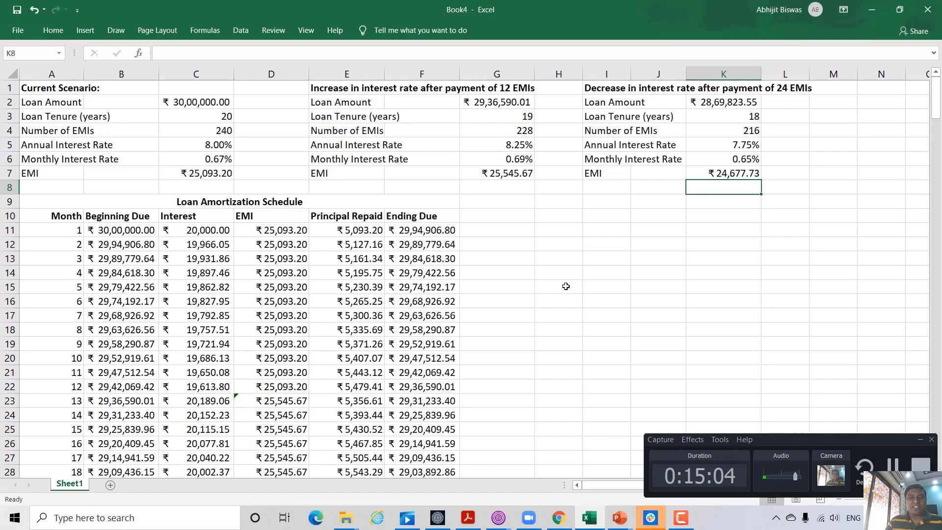
# Inspect the formula behind month 25's Beginning Due in B35 without changing it
pyautogui.scroll(-2, 565, 286)
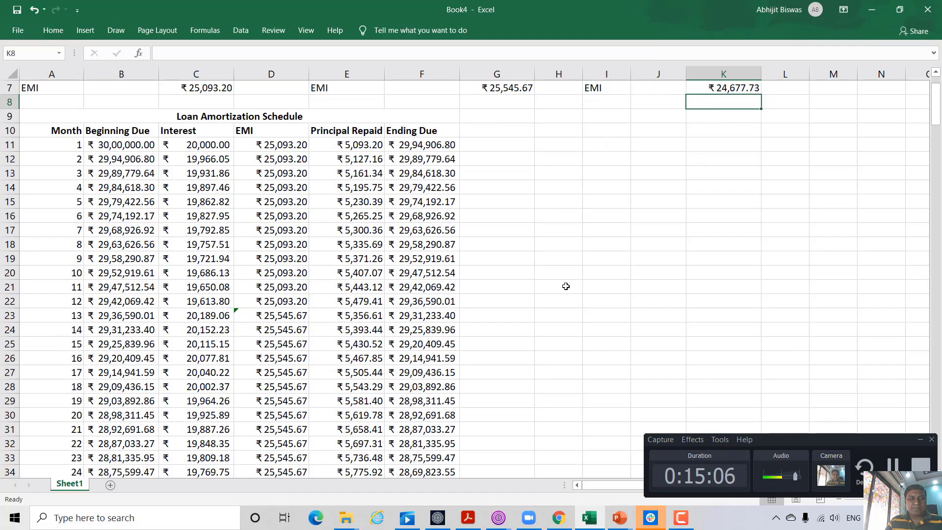
pyautogui.scroll(-4, 566, 286)
pyautogui.scroll(-2, 566, 286)
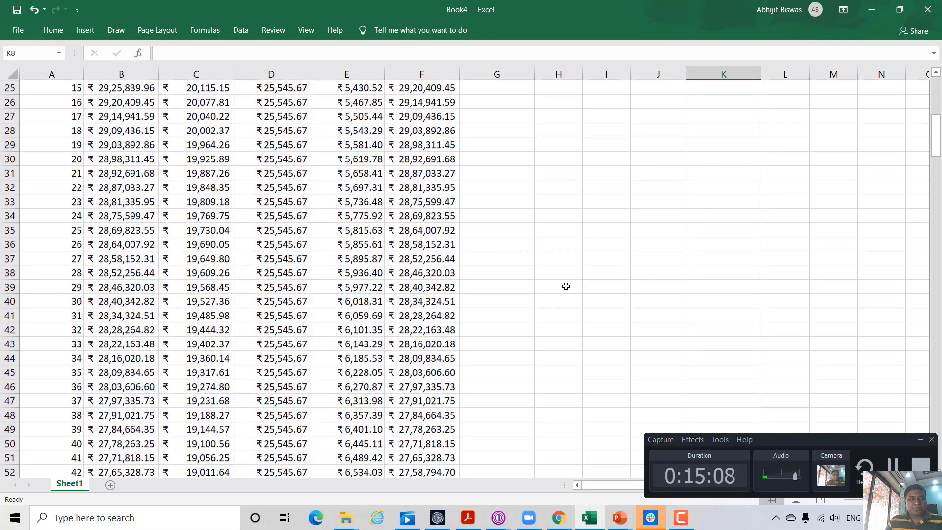
pyautogui.click(122, 230)
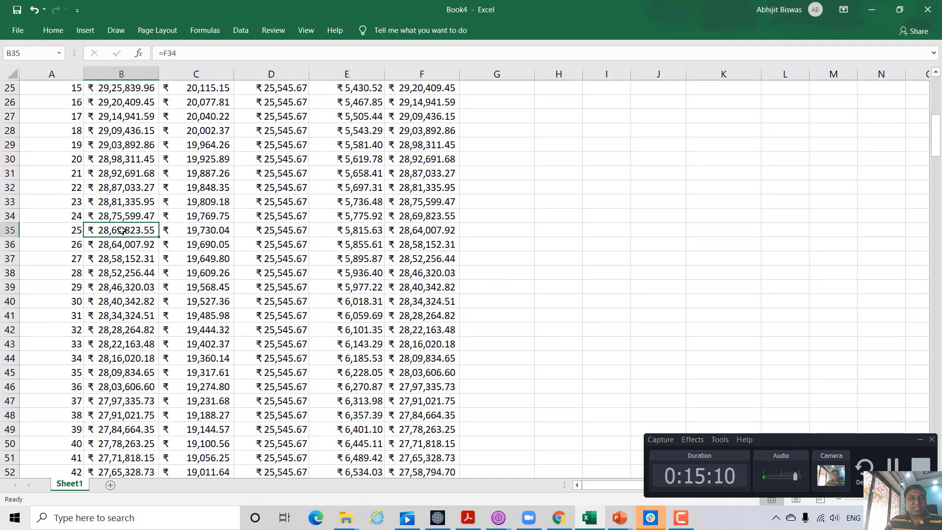
pyautogui.doubleClick(122, 230)
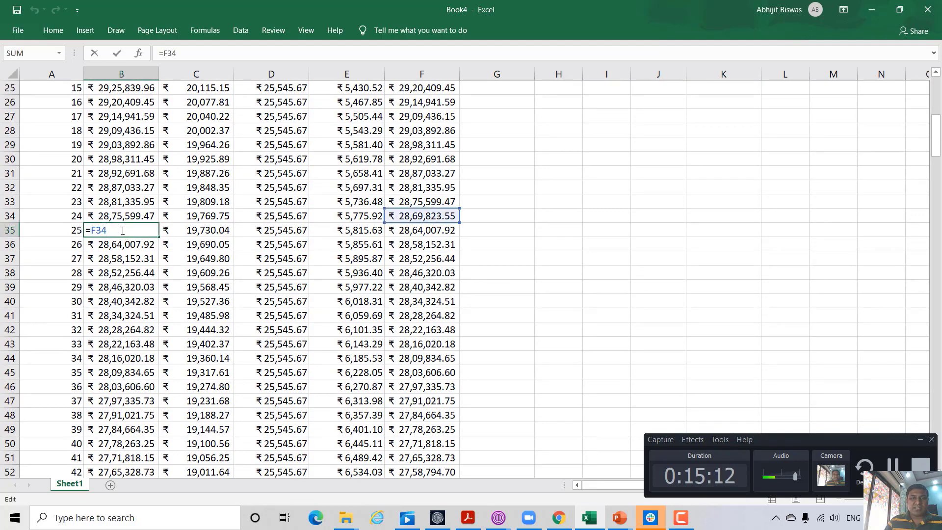
pyautogui.press('Return')
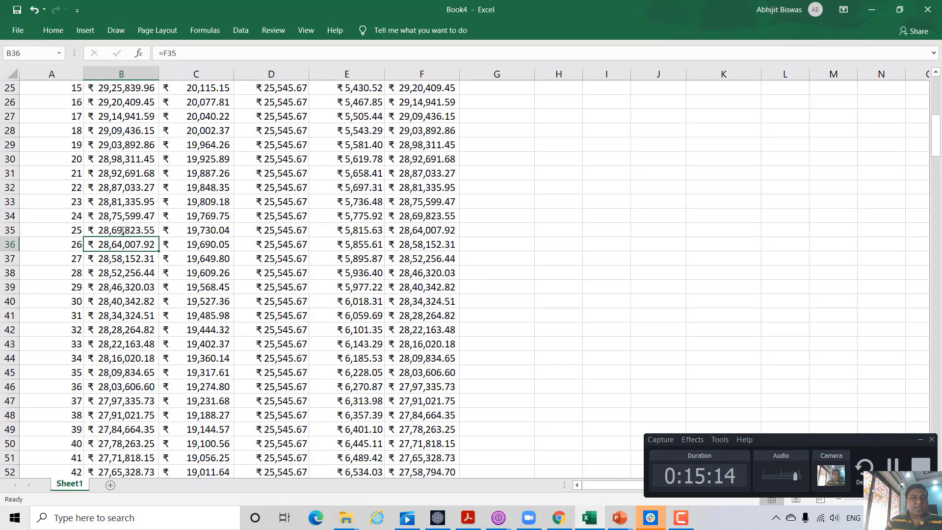
pyautogui.click(122, 230)
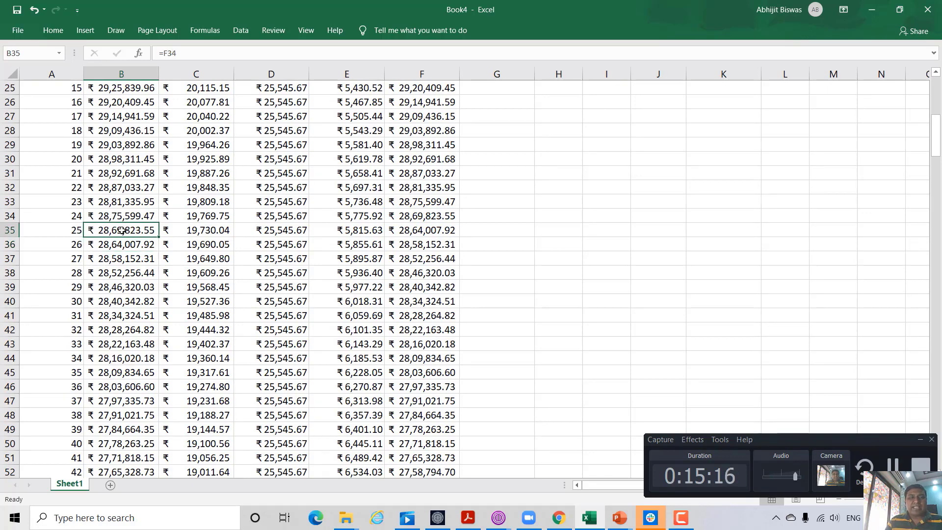
pyautogui.doubleClick(122, 230)
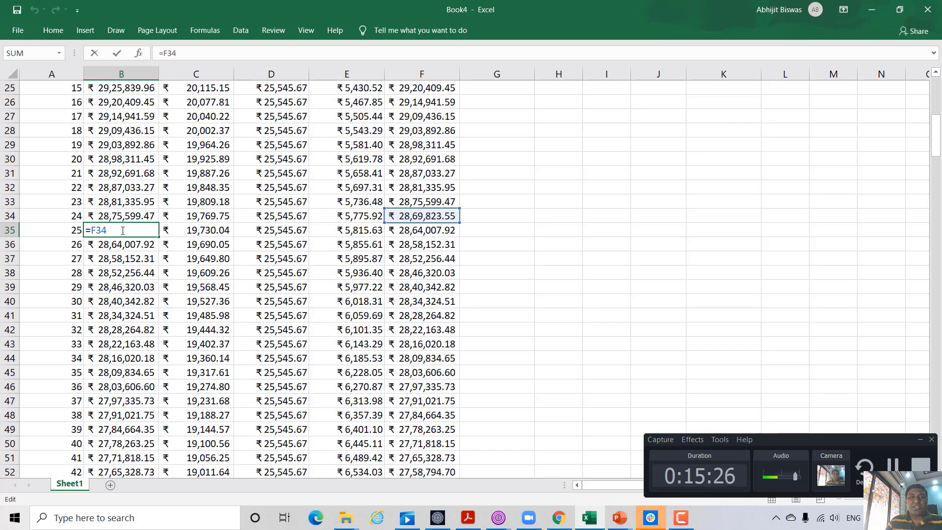
pyautogui.press('Return')
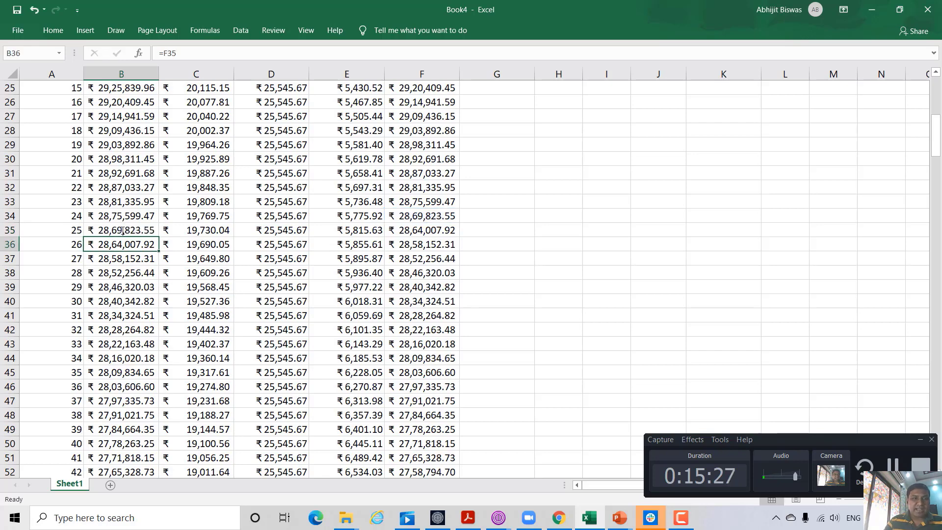
# Repoint month 25's Interest formula in C35 to the decrease scenario's monthly rate, making it =B35*$K$6
pyautogui.click(209, 229)
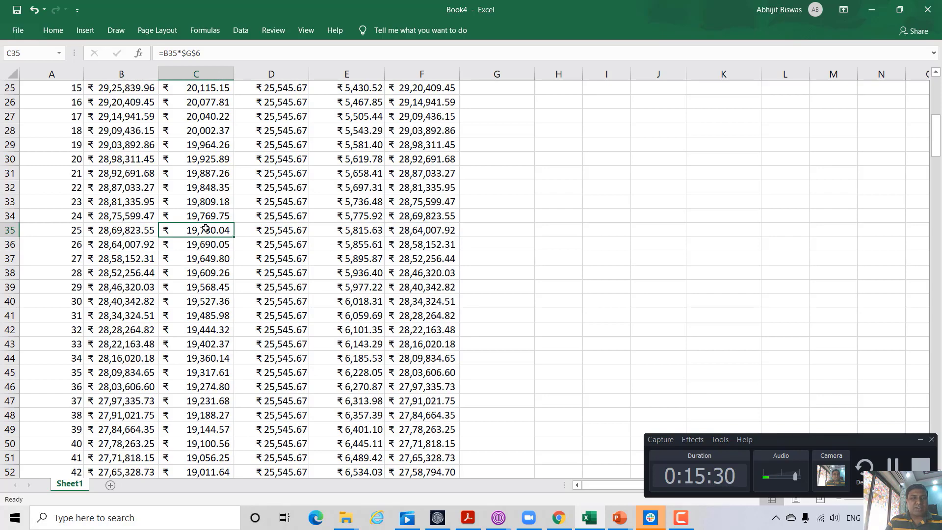
pyautogui.doubleClick(207, 230)
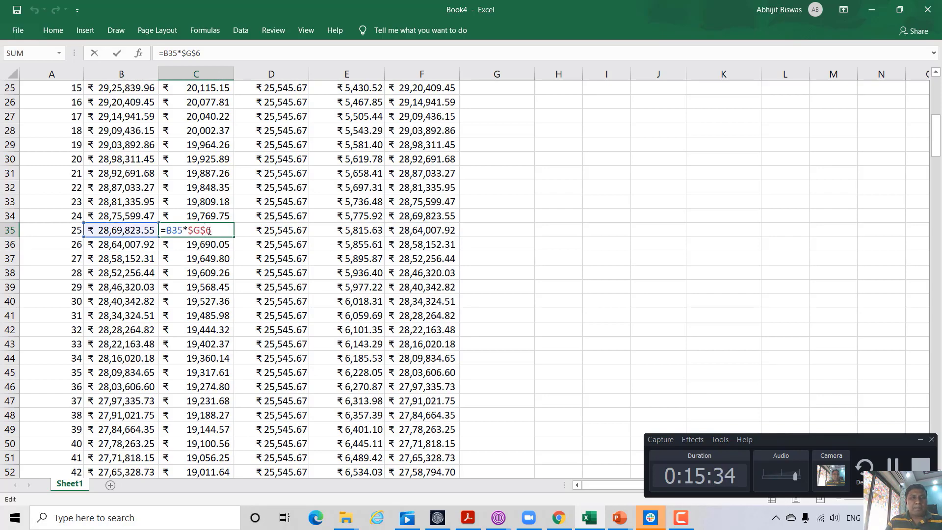
pyautogui.scroll(7, 209, 229)
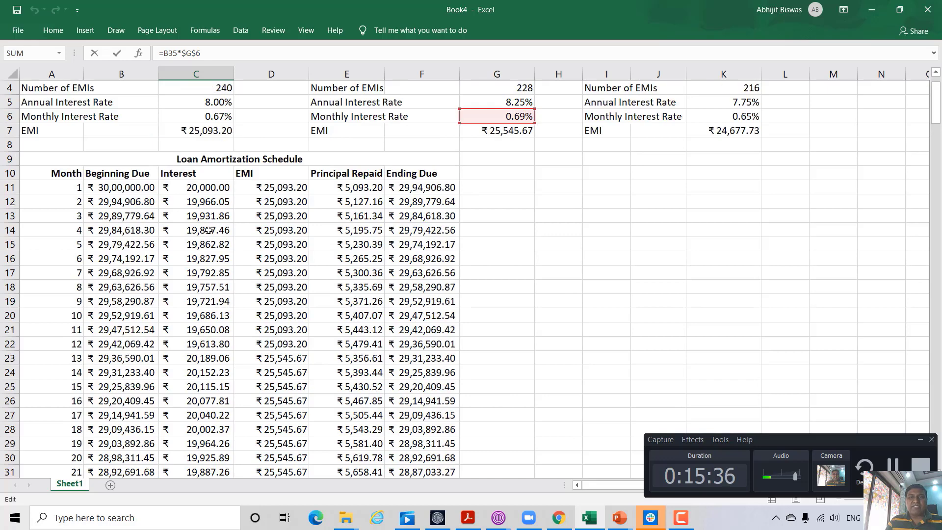
pyautogui.moveTo(534, 116); pyautogui.dragTo(715, 117)
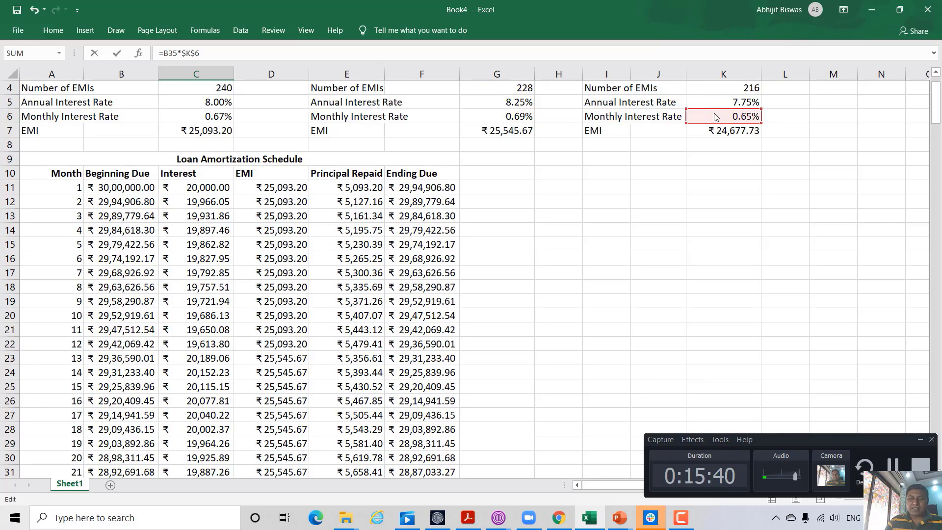
pyautogui.press('Return')
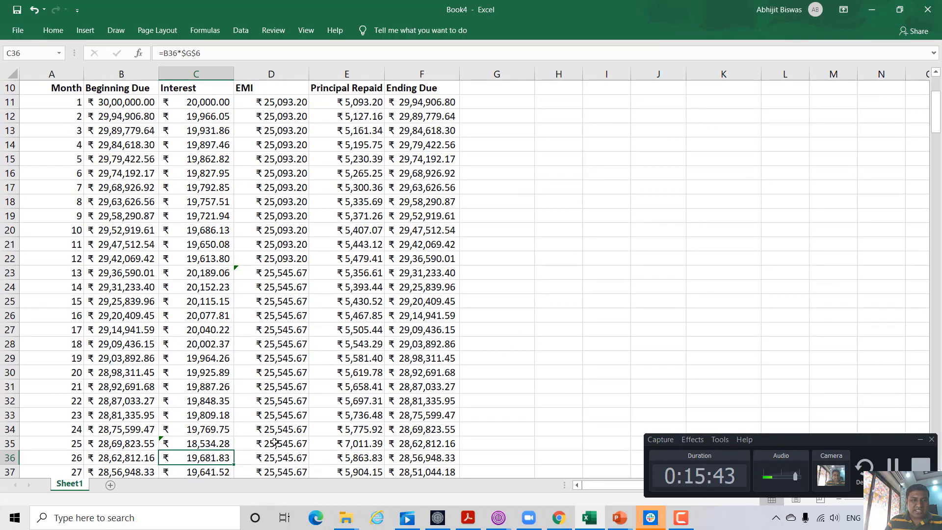
pyautogui.click(215, 447)
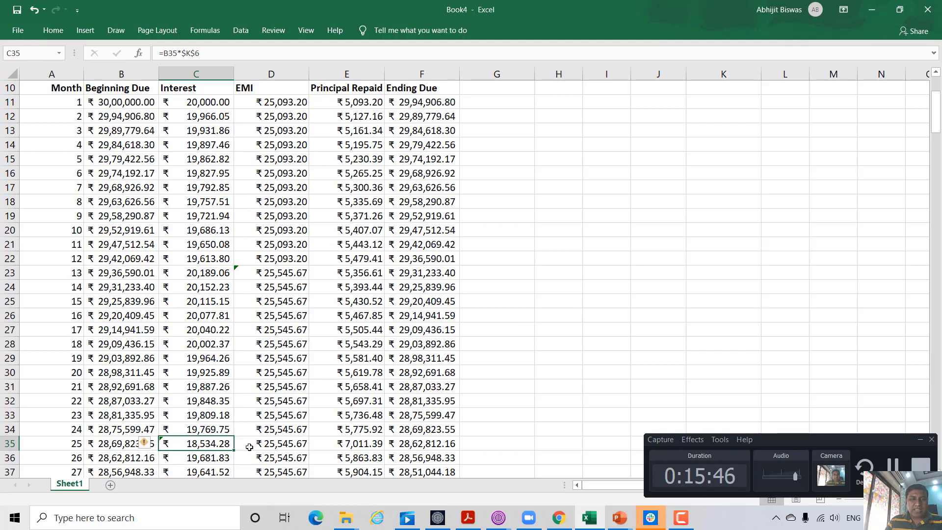
# Link month 25's EMI in D35 to the decrease scenario's EMI with =K7
pyautogui.click(269, 445)
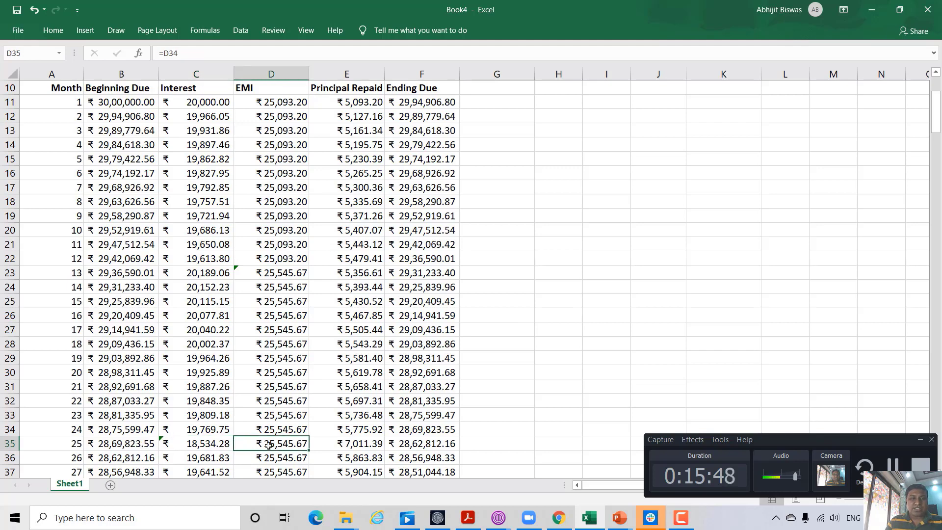
pyautogui.write('=')
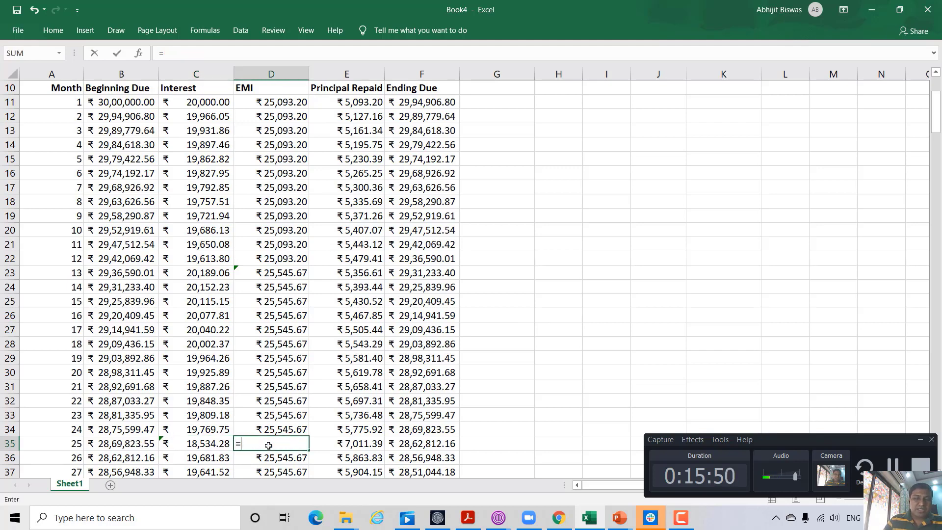
pyautogui.scroll(3, 523, 308)
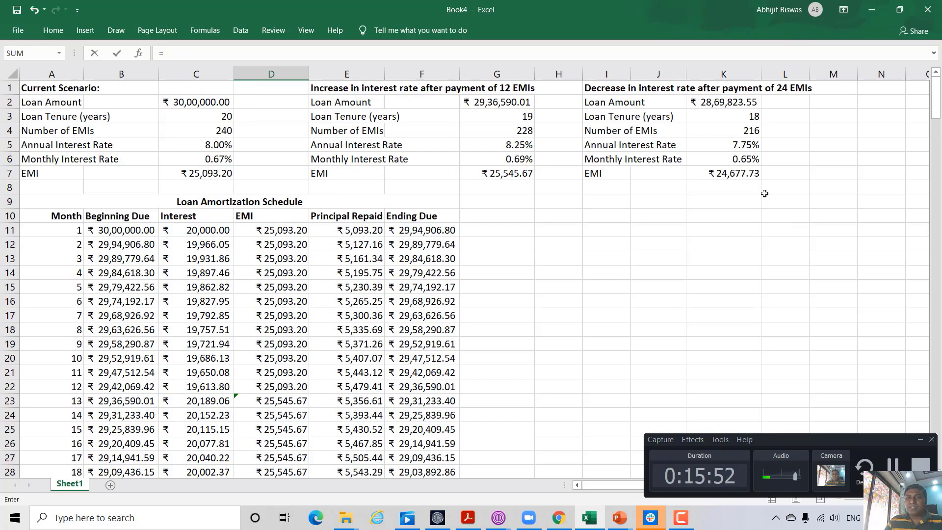
pyautogui.click(745, 173)
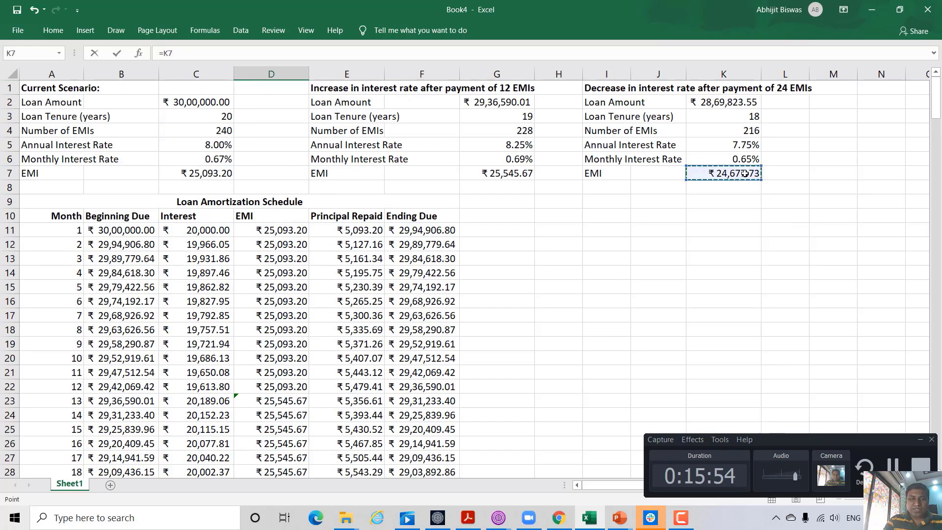
pyautogui.press('Return')
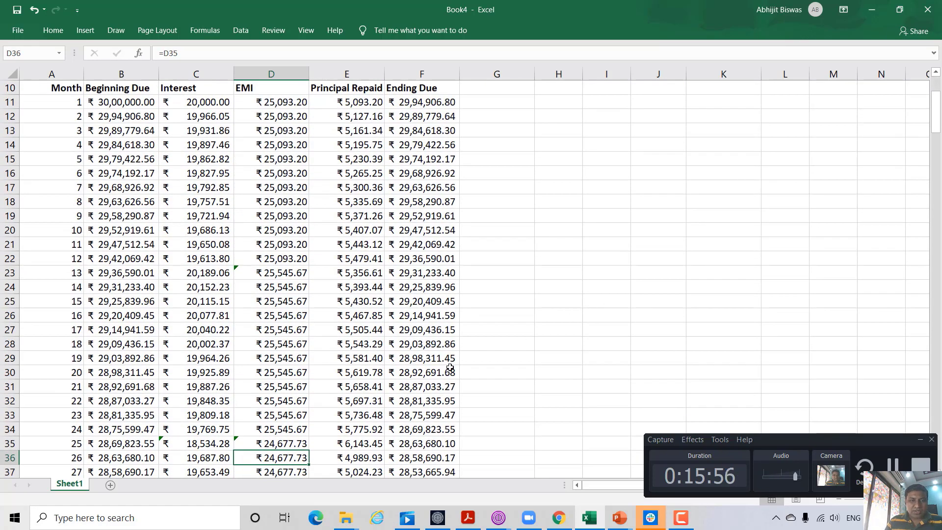
pyautogui.click(289, 444)
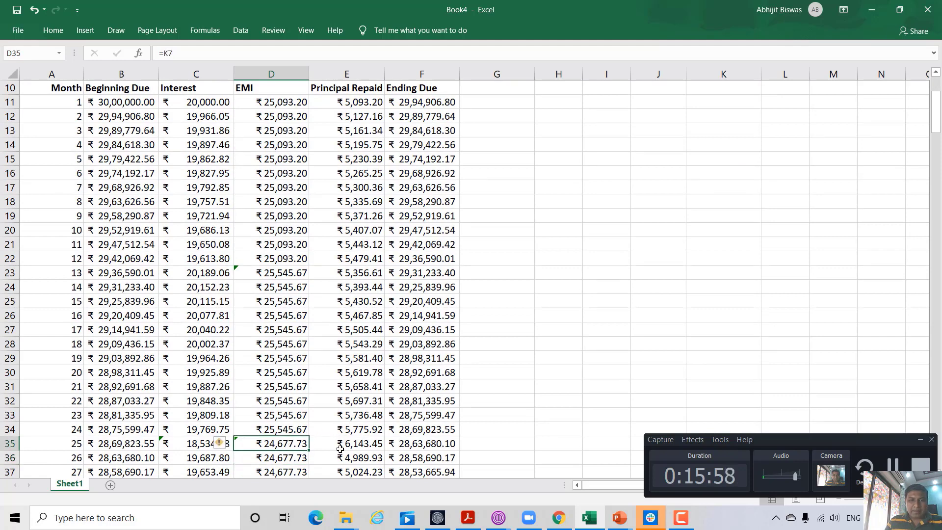
# Inspect month 25's Principal Repaid formula in E35 and Ending Due formula in F35, keeping both as they are
pyautogui.doubleClick(370, 443)
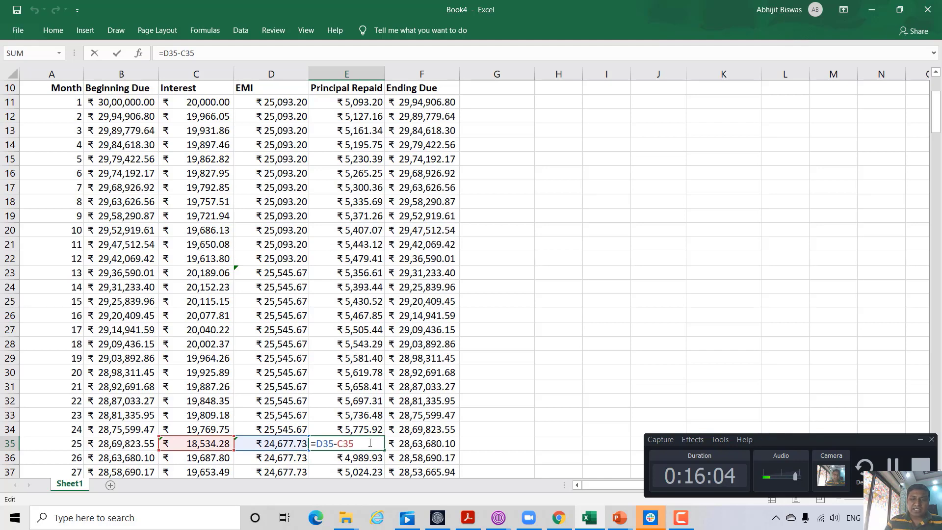
pyautogui.press('Return')
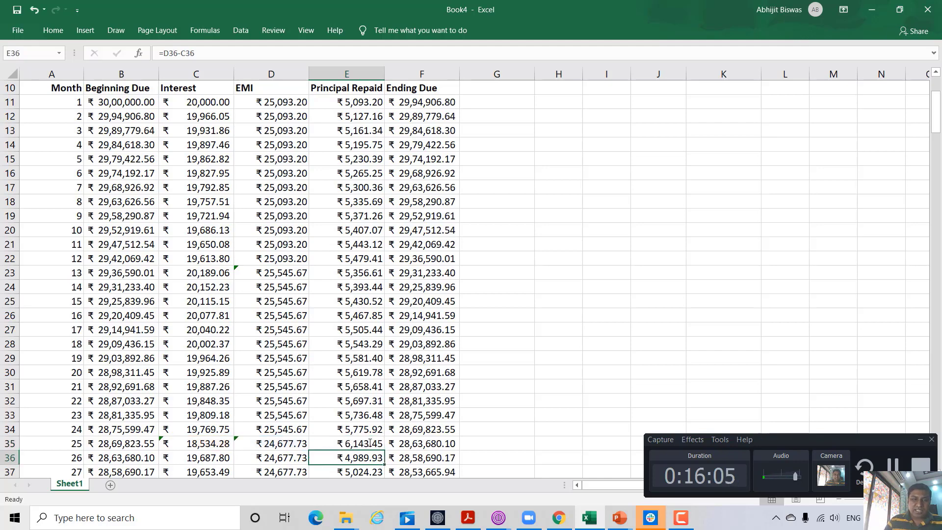
pyautogui.click(412, 444)
pyautogui.write('=B35-E35')
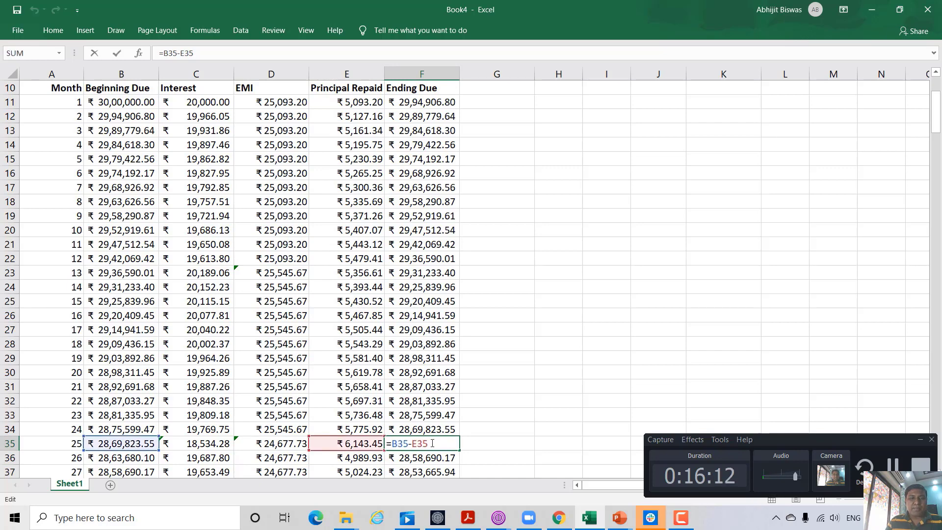
pyautogui.press('Return')
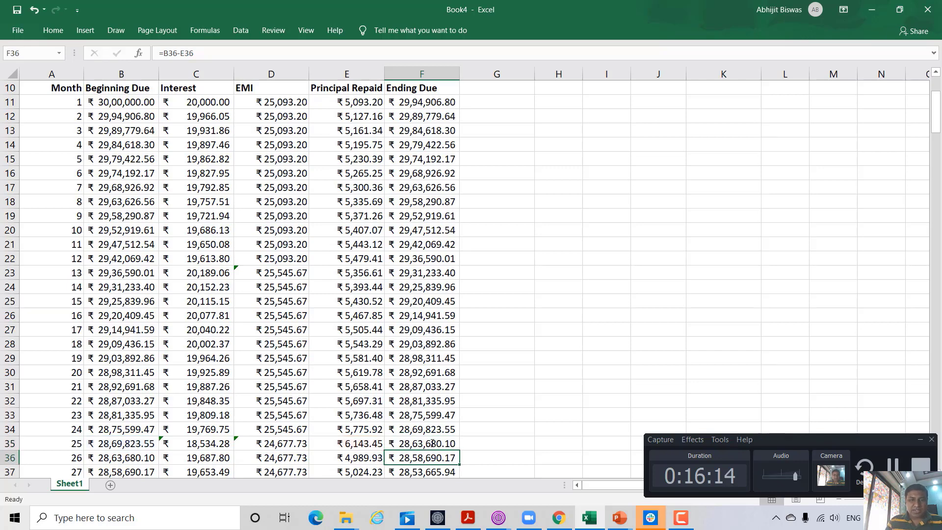
# Check that month 26's Beginning Due formula in B36 carries over the previous Ending Due with =F35
pyautogui.scroll(-1, 432, 443)
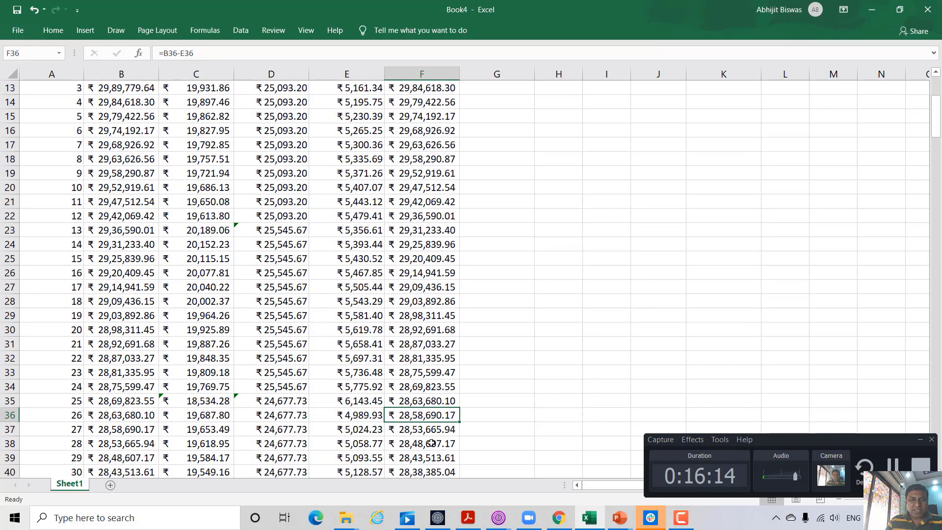
pyautogui.click(137, 415)
pyautogui.write('=F35')
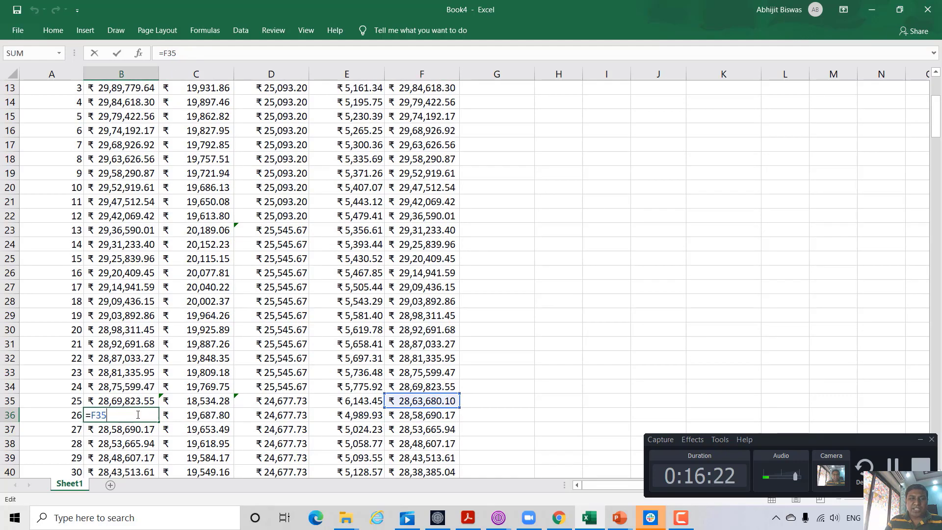
pyautogui.press('Return')
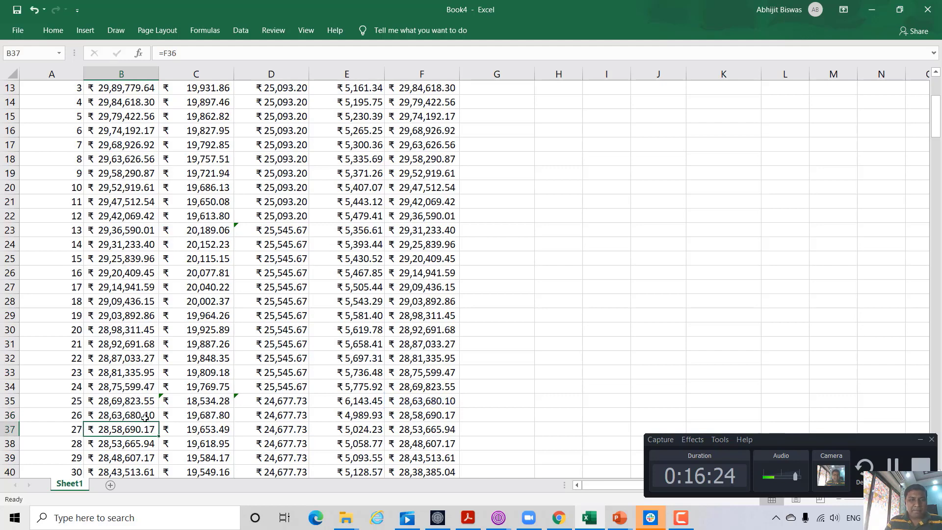
# Repoint month 26's Interest formula in C36 to the decrease scenario's monthly rate, making it =B36*$K$6
pyautogui.click(200, 414)
pyautogui.doubleClick(201, 414)
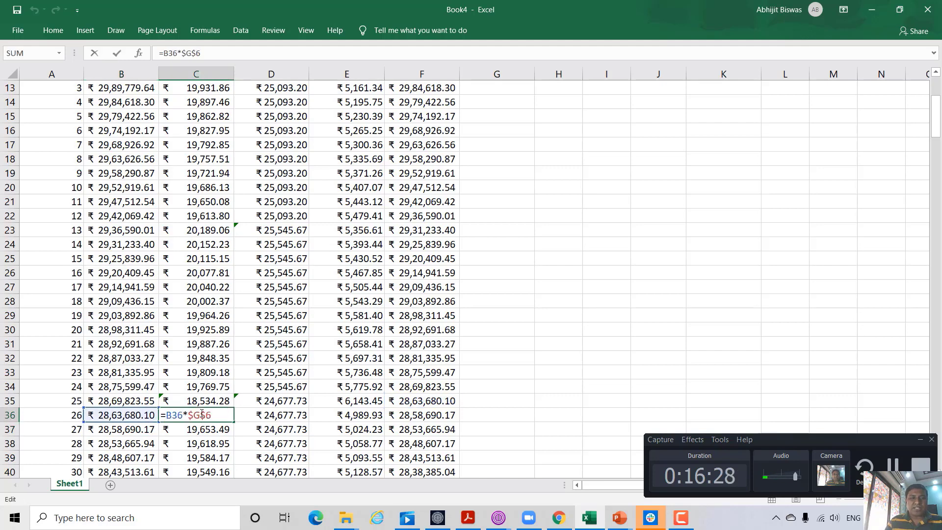
pyautogui.scroll(4, 202, 414)
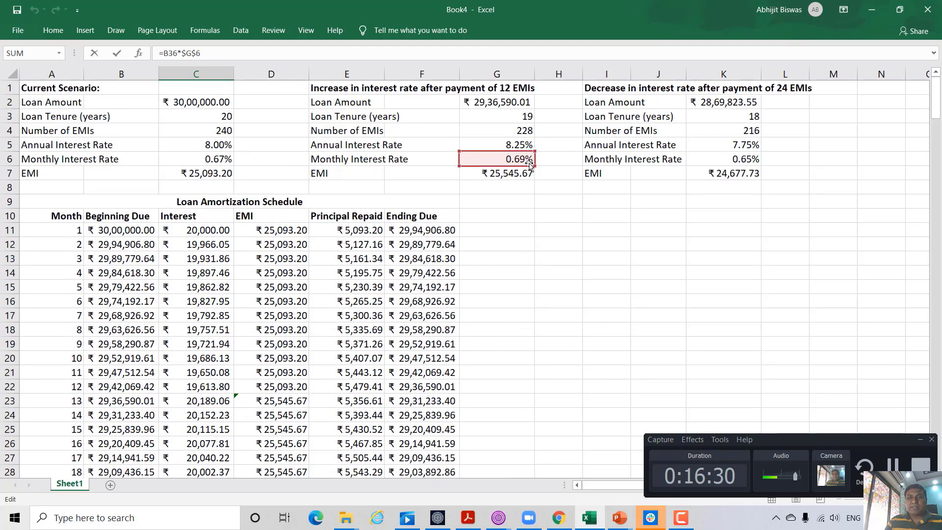
pyautogui.moveTo(536, 161); pyautogui.dragTo(713, 161)
pyautogui.press('Return')
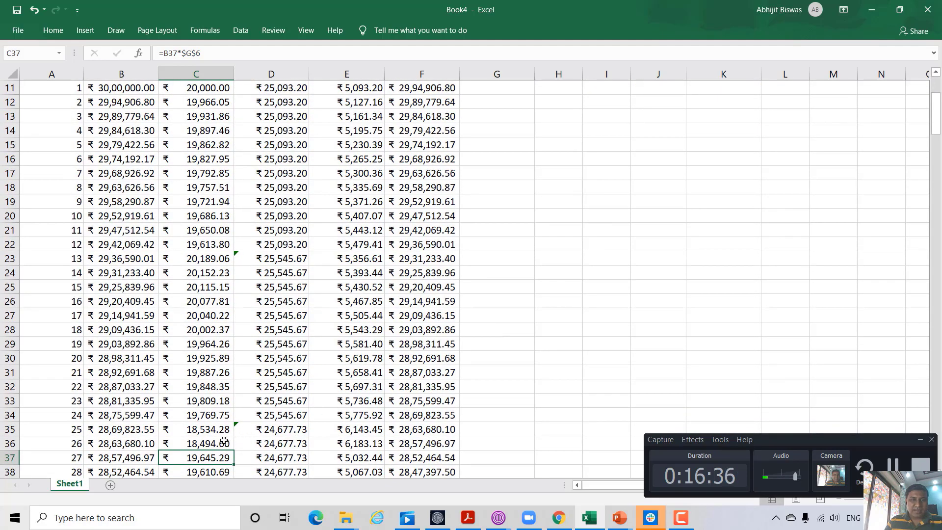
pyautogui.click(205, 443)
# Inspect month 26's EMI, Principal Repaid and Ending Due formulas in D36, E36 and F36, keeping them as they are
pyautogui.doubleClick(269, 444)
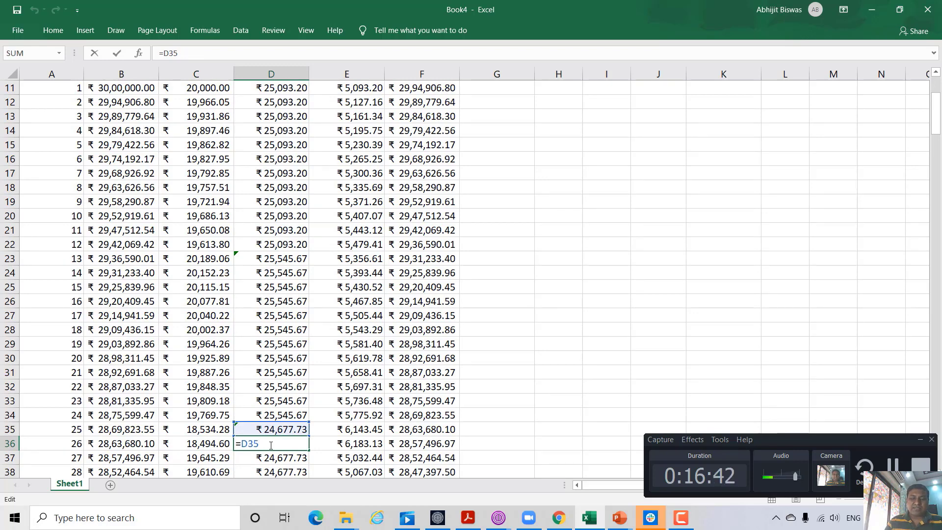
pyautogui.press('Return')
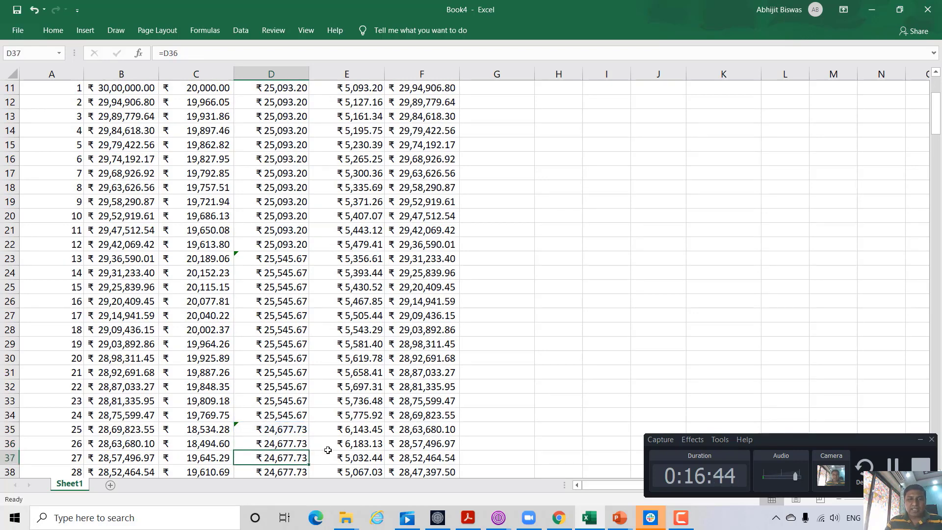
pyautogui.doubleClick(356, 443)
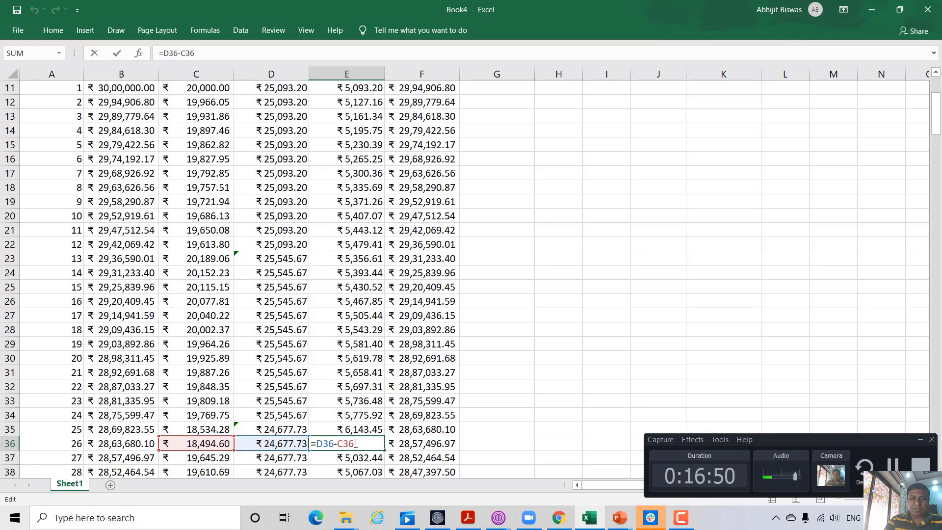
pyautogui.press('Return')
pyautogui.doubleClick(437, 445)
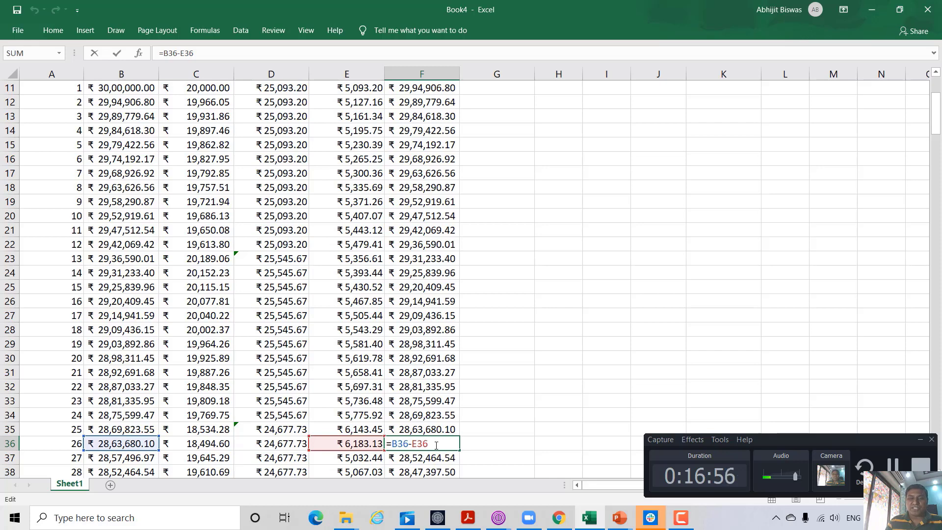
pyautogui.press('Return')
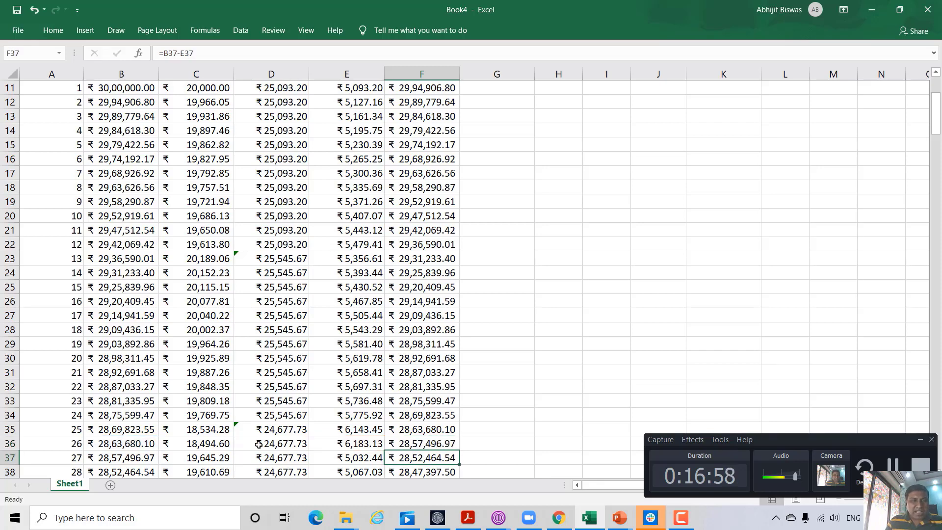
# Fill month 26's formulas in B36:F36 down through the last month of the amortization schedule
pyautogui.click(117, 444)
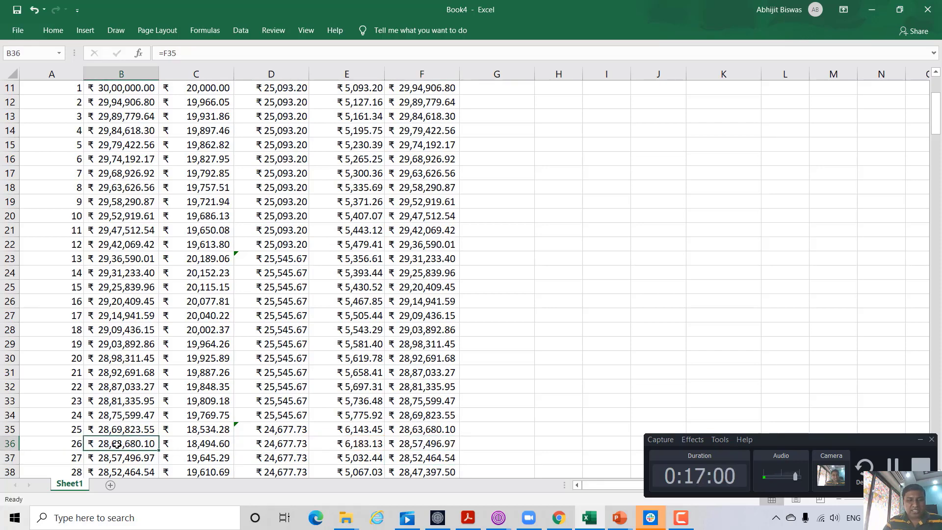
pyautogui.hotkey('shift', 'Right')
pyautogui.hotkey('shift', 'Right')
pyautogui.hotkey('shift', 'Right')
pyautogui.hotkey('shift', 'Right')
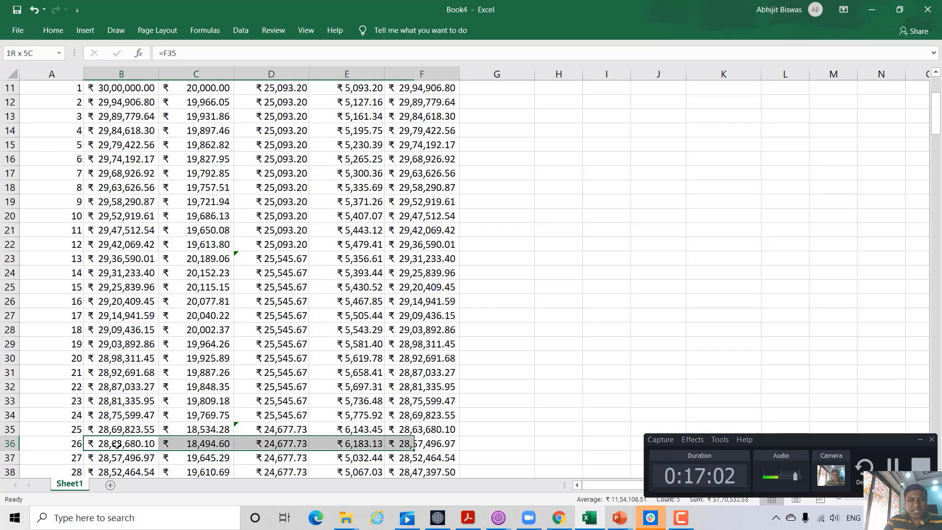
pyautogui.scroll(-2, 117, 444)
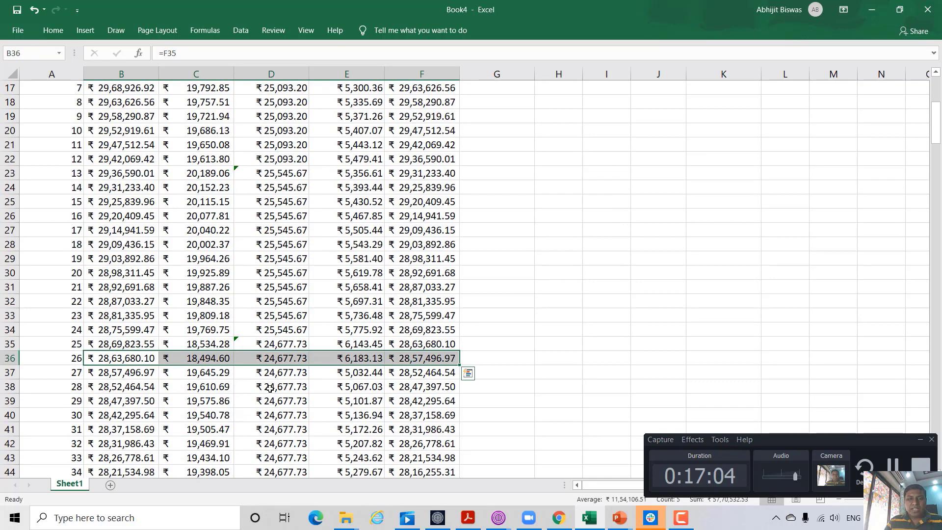
pyautogui.doubleClick(460, 366)
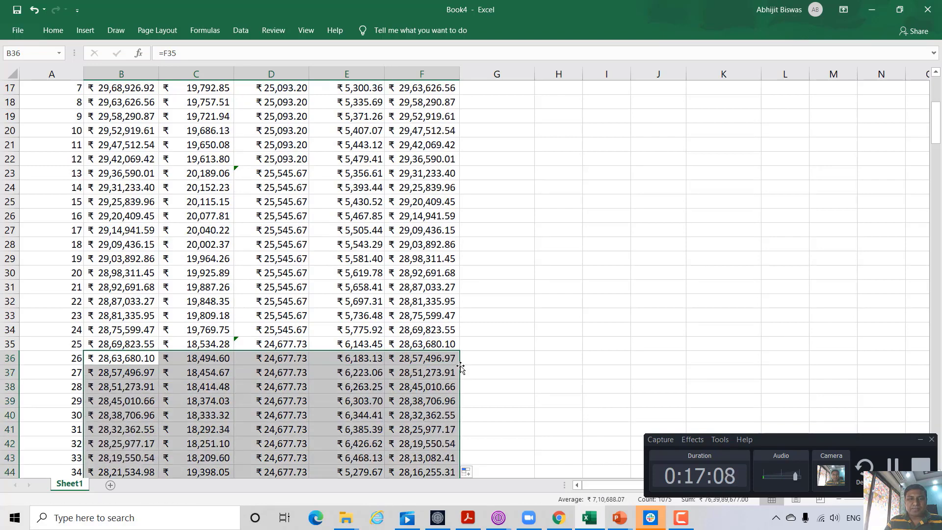
# Review the updated schedule down to month 240's Ending Due, and return to the loan scenarios above it
pyautogui.scroll(-9, 461, 367)
pyautogui.scroll(-20, 461, 367)
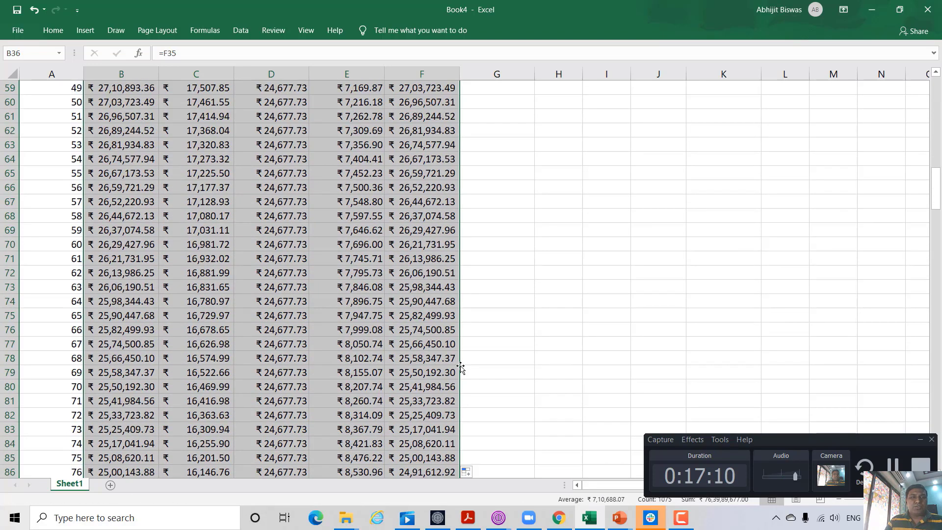
pyautogui.scroll(-20, 461, 368)
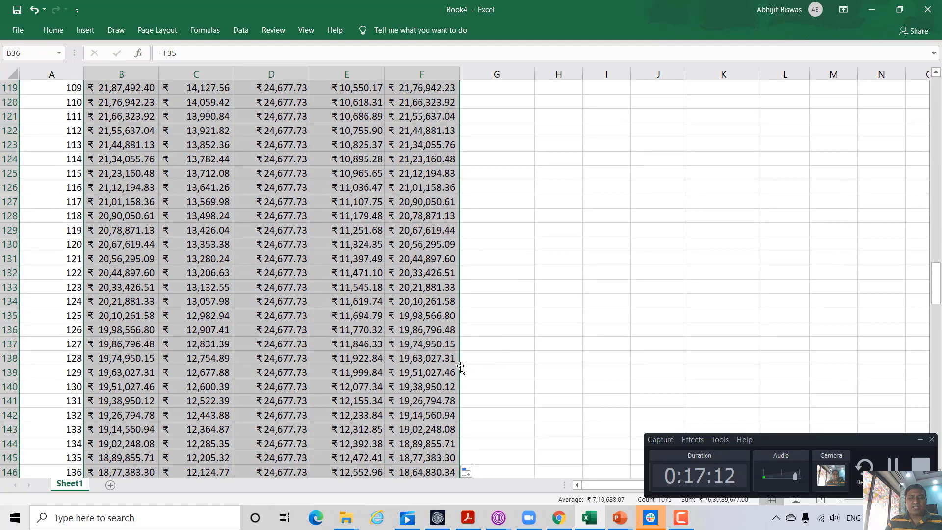
pyautogui.scroll(-16, 460, 367)
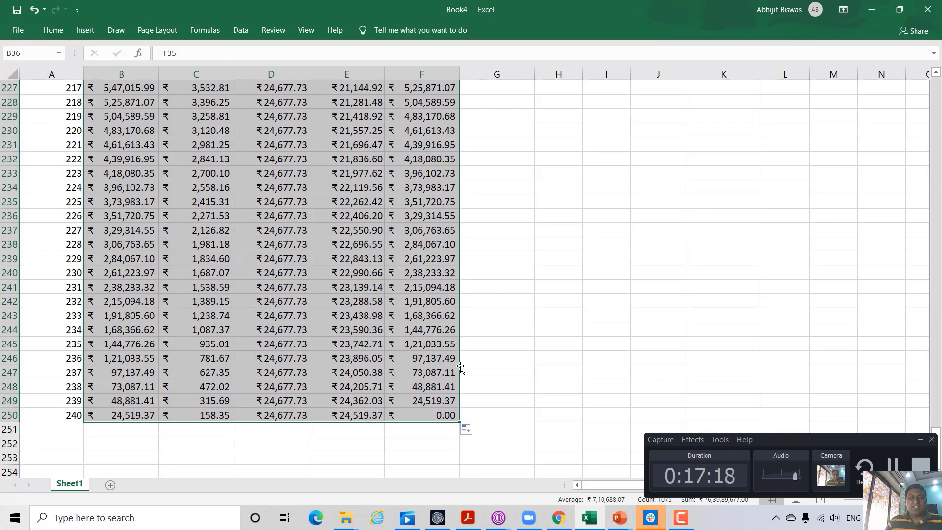
pyautogui.scroll(20, 460, 367)
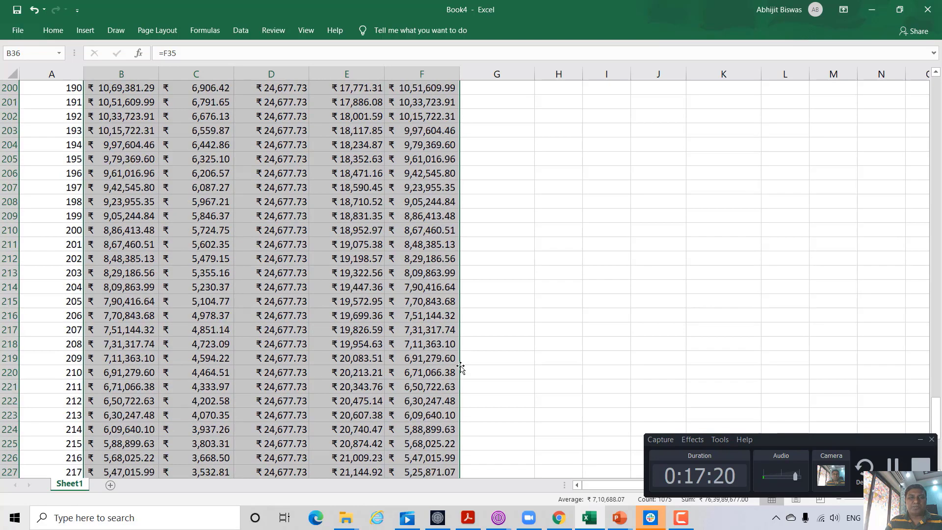
pyautogui.scroll(20, 460, 367)
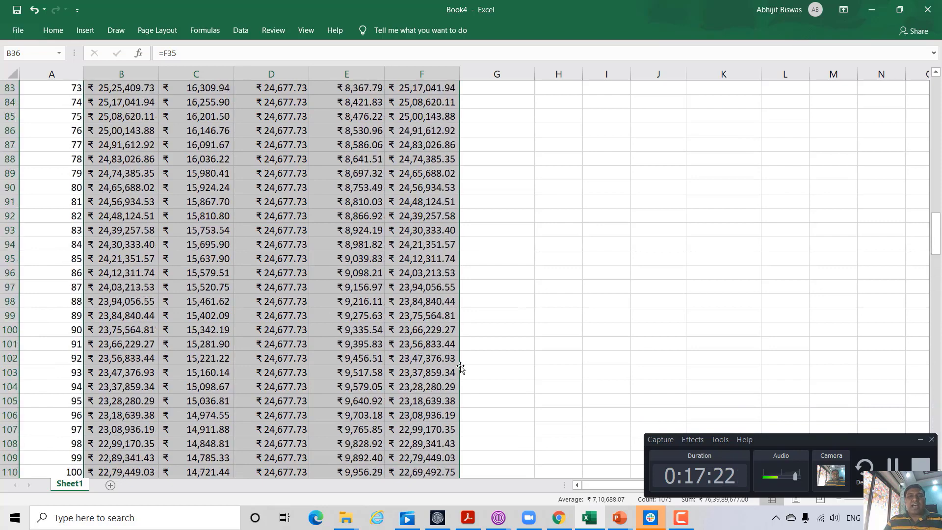
pyautogui.scroll(1, 460, 366)
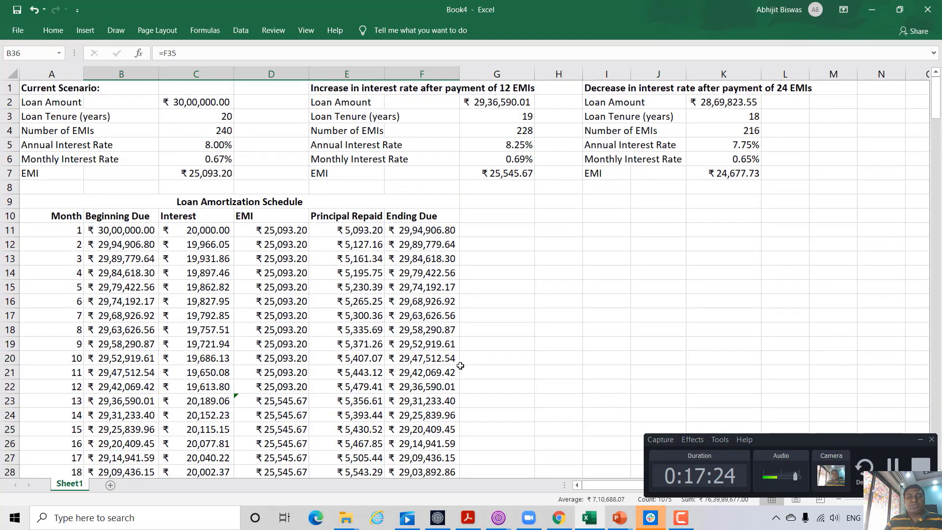